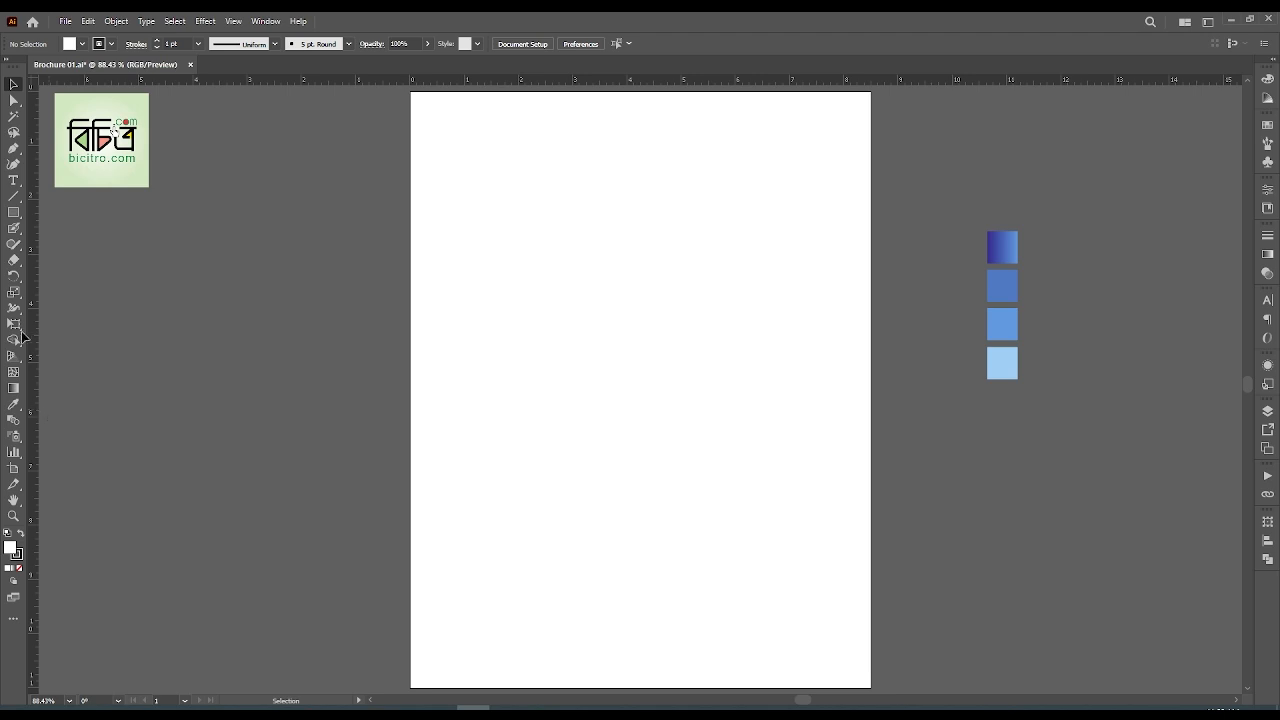
Draw an 8.5 × 11 in rectangle that covers the whole artboard
left_click(14, 213)
left_click_drag(410, 92, 871, 688)
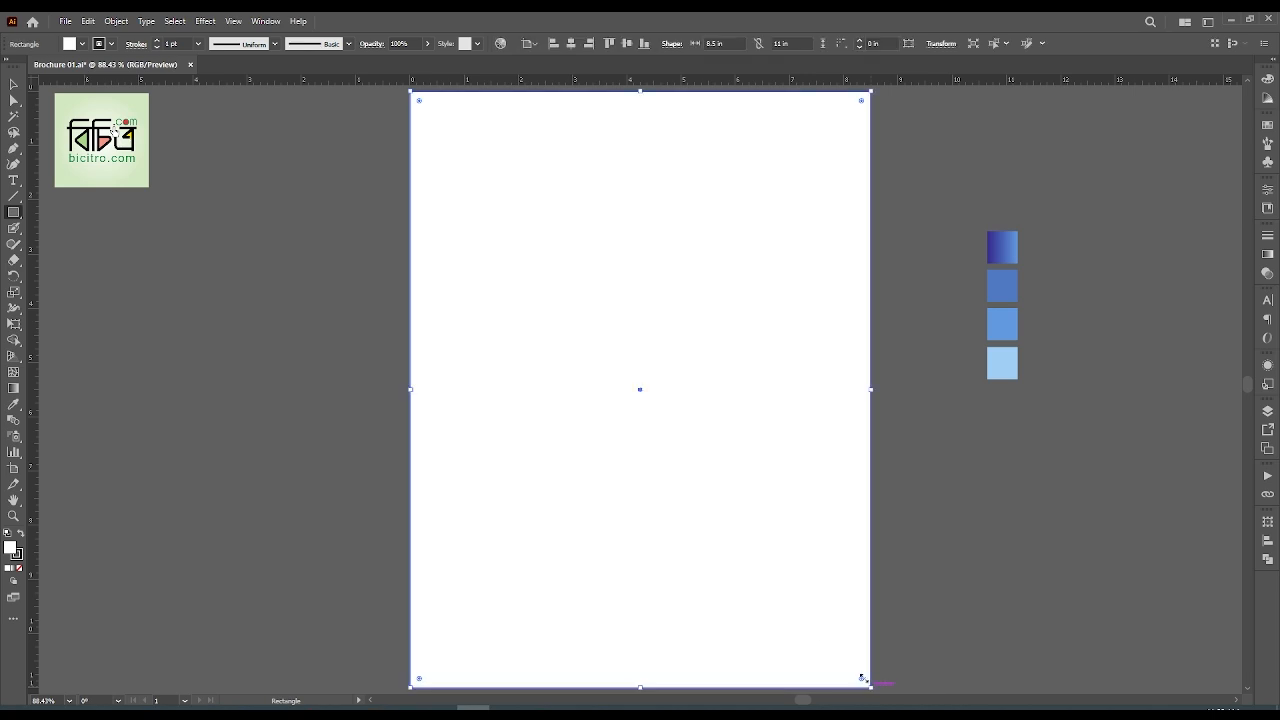
left_click(14, 84)
key("ctrl+0")
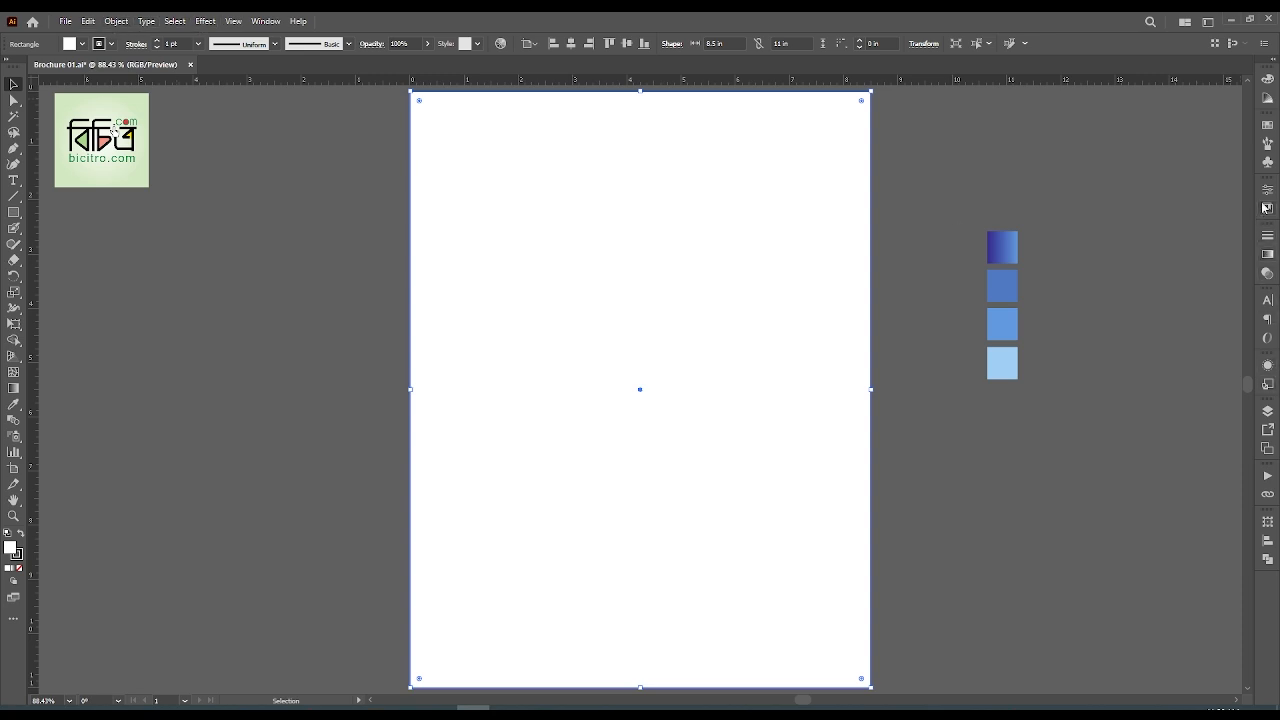
Place a horizontal and a vertical ruler guide crossing at the page rectangle's centre
left_click(1268, 522)
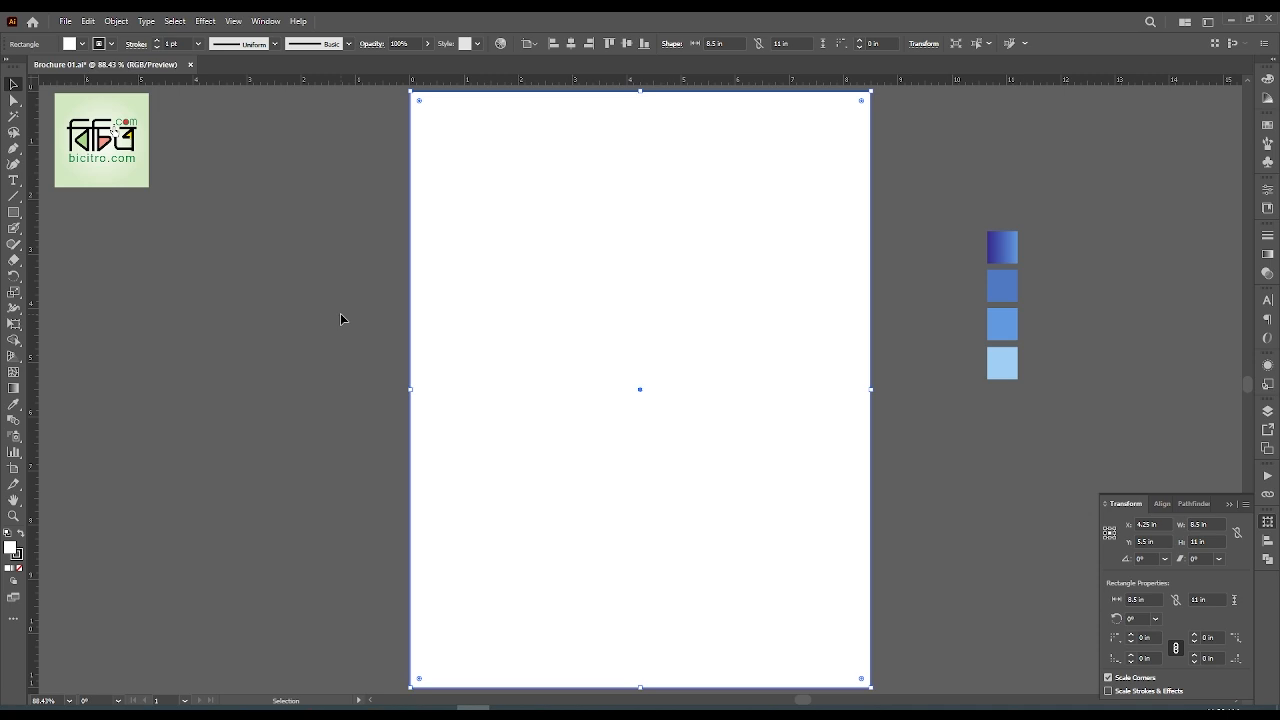
left_click_drag(31, 298, 640, 389)
left_click_drag(704, 82, 639, 389)
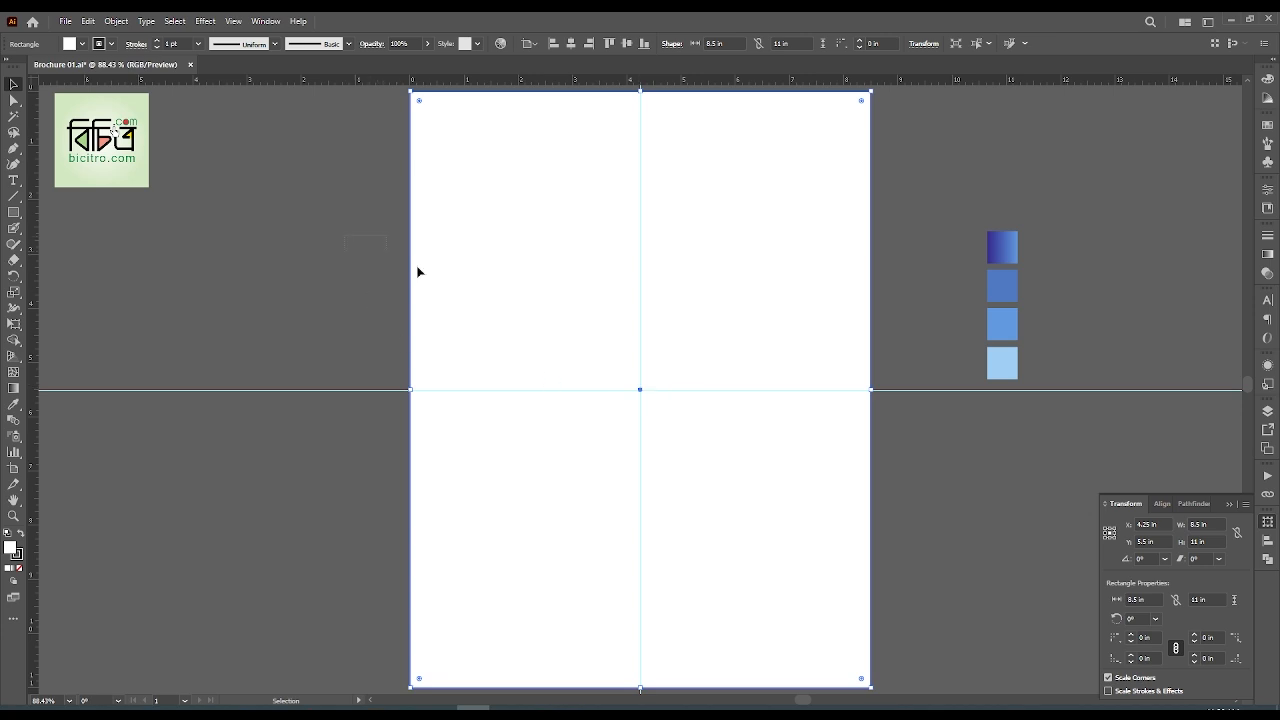
Offset the page rectangle's path by -0.7 in and convert the inner rectangle into a margin guide
key("alt+o")
key("alt+p")
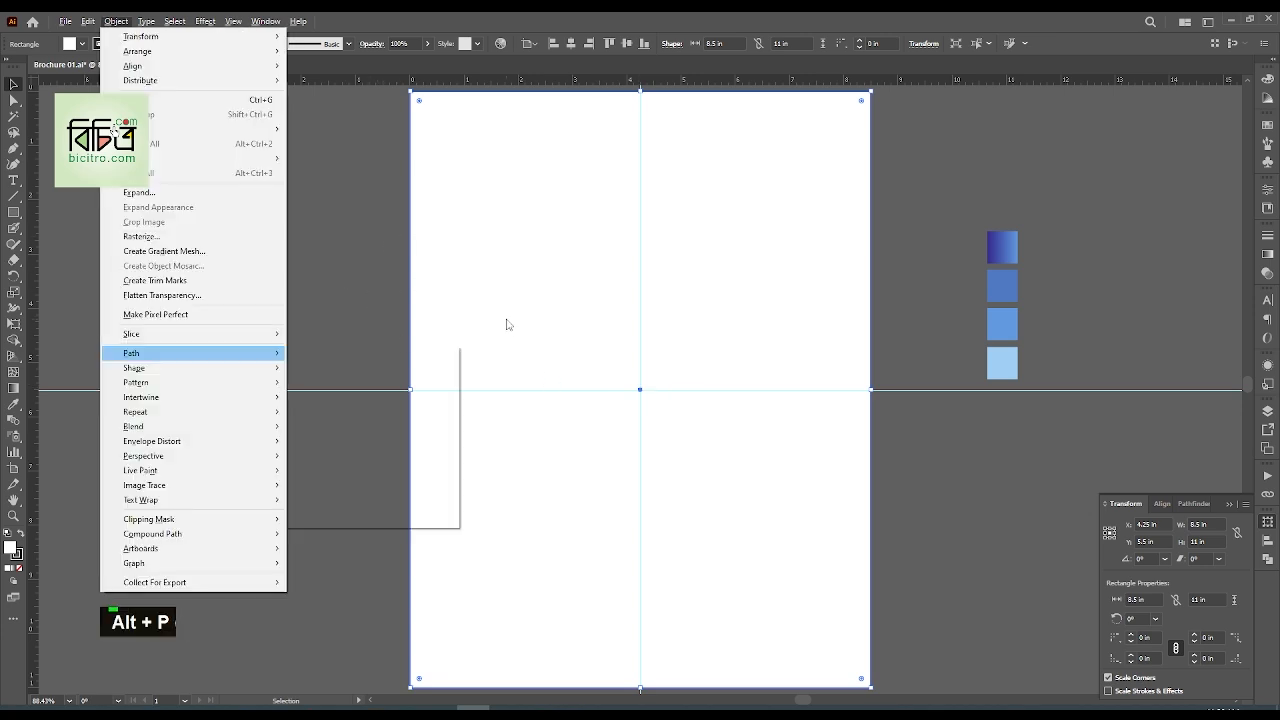
key("Down")
key("Down")
key("Down")
key("Return")
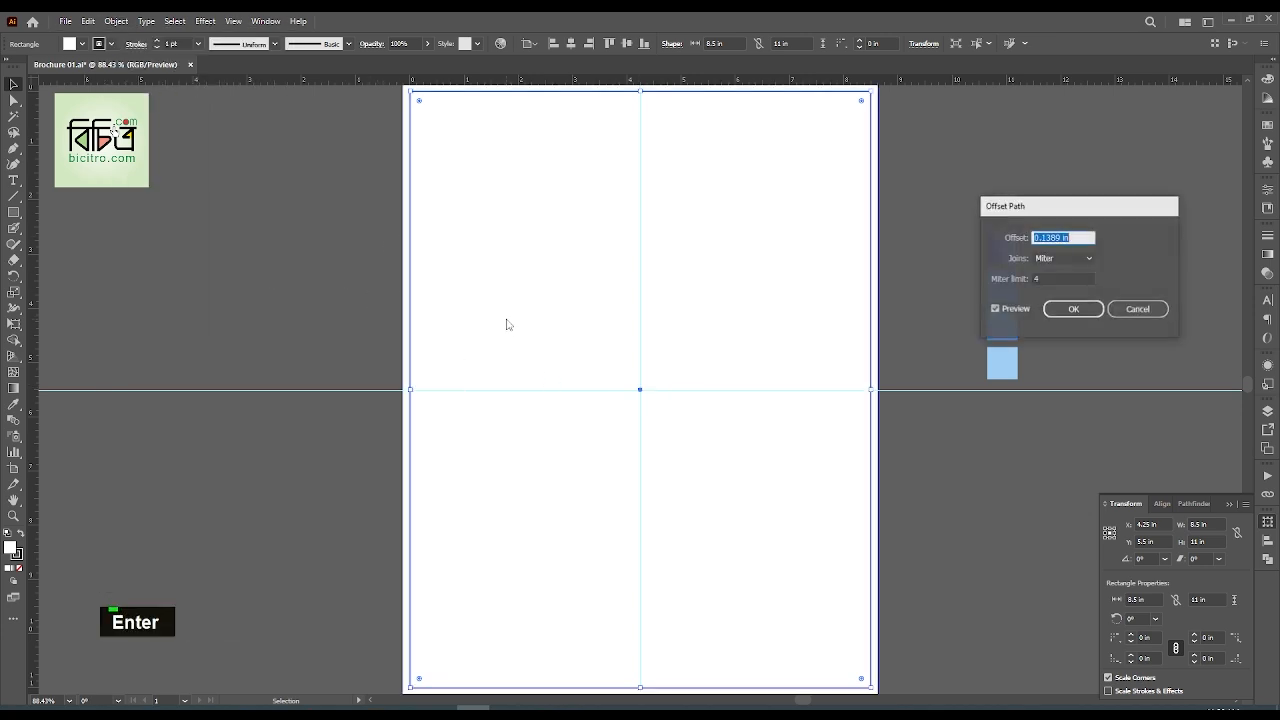
type("-.7")
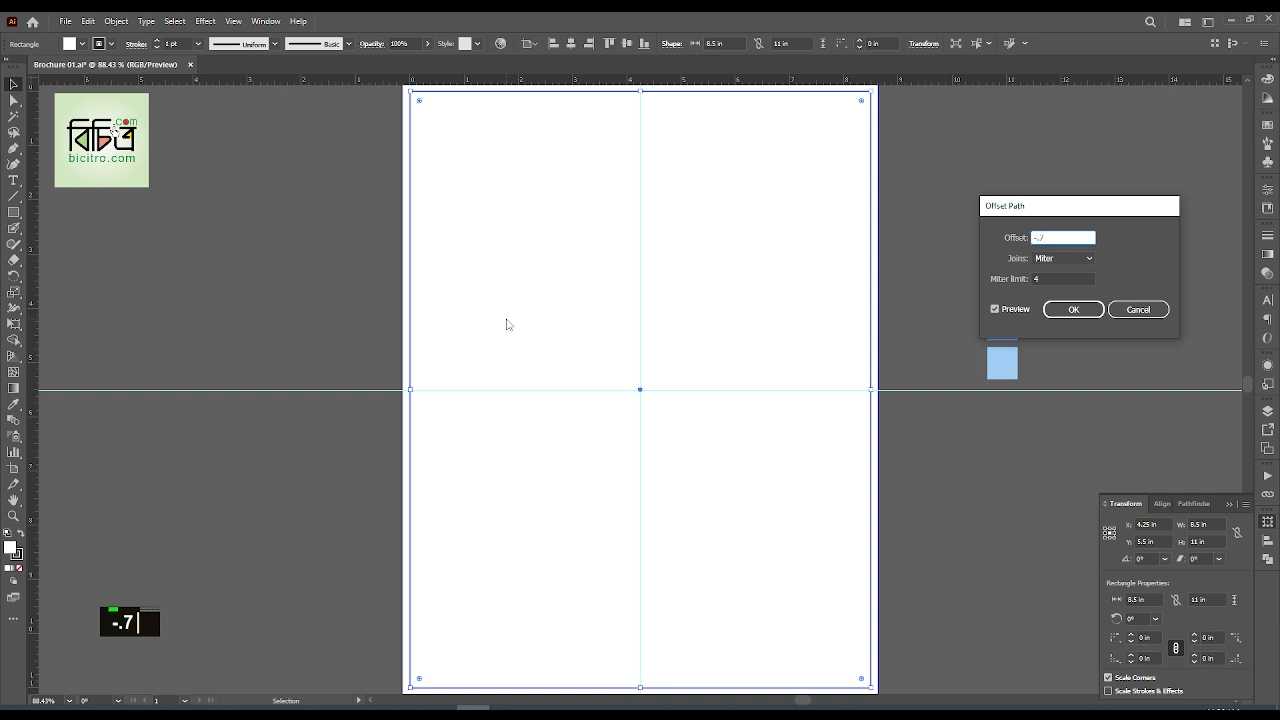
key("Return")
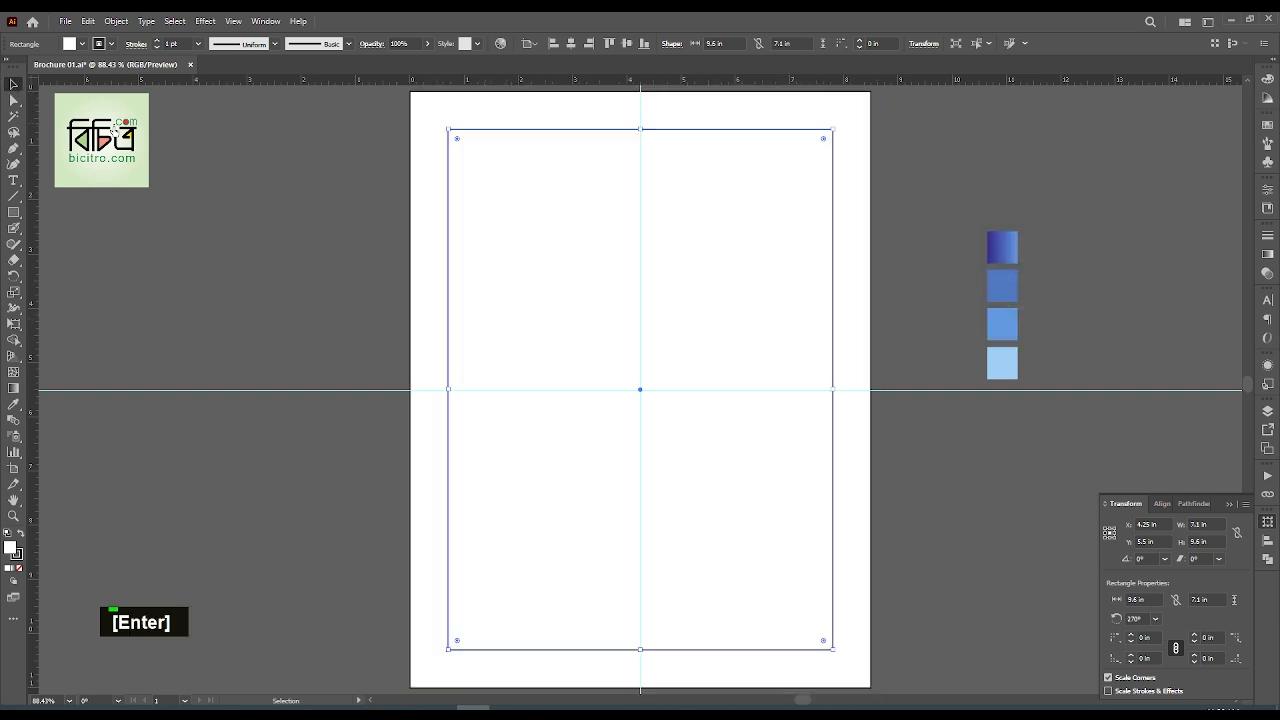
key("ctrl+5")
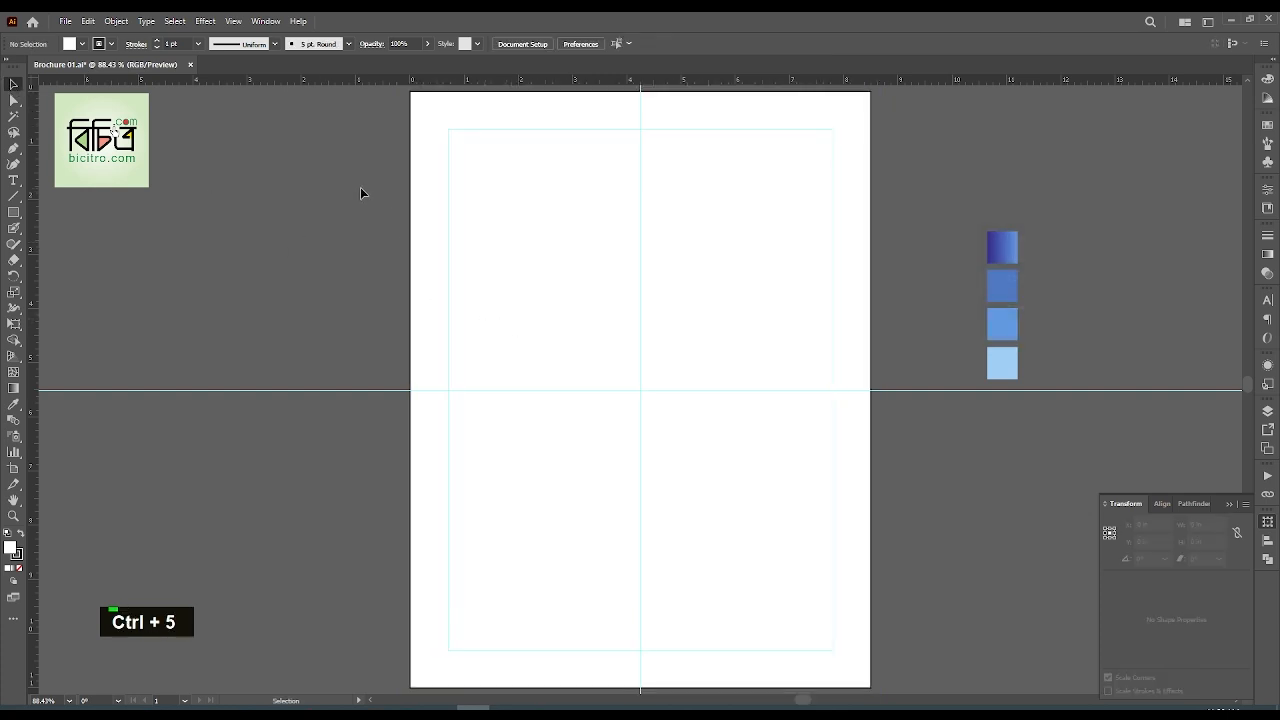
Remove the stroke from the white page rectangle and lock it
double_click(450, 206)
left_click(19, 556)
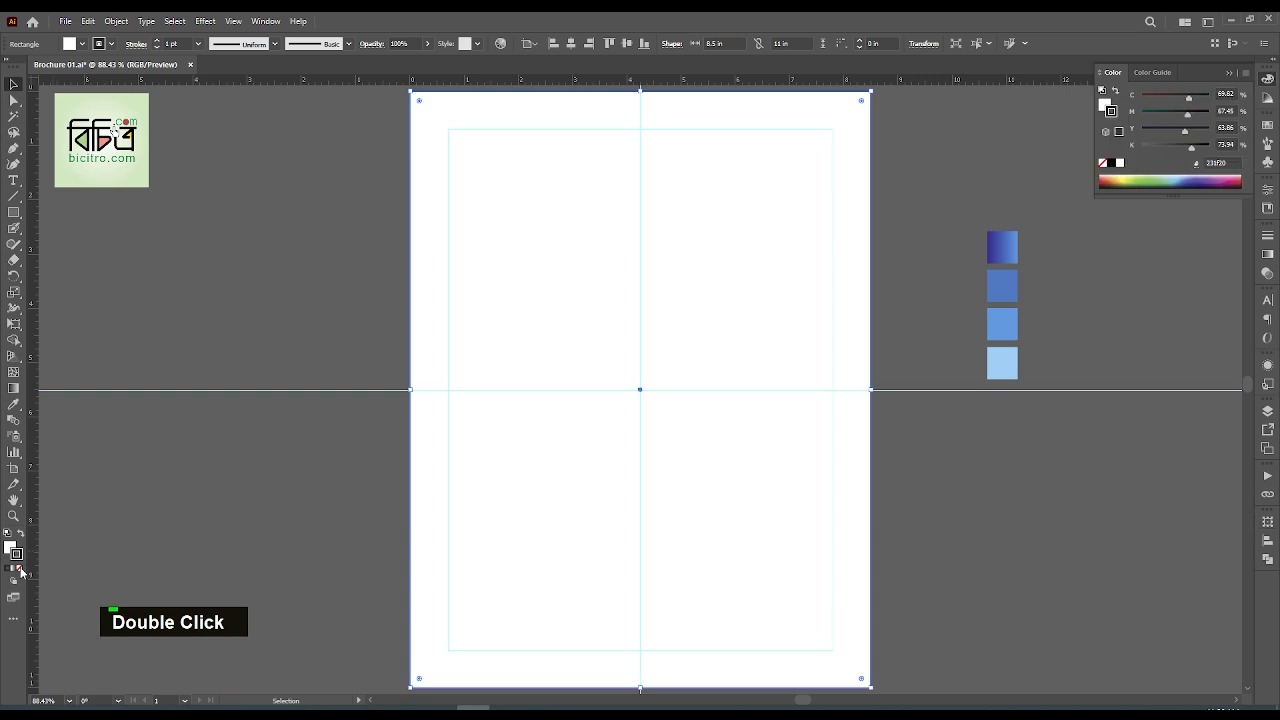
left_click(20, 568)
key("ctrl+2")
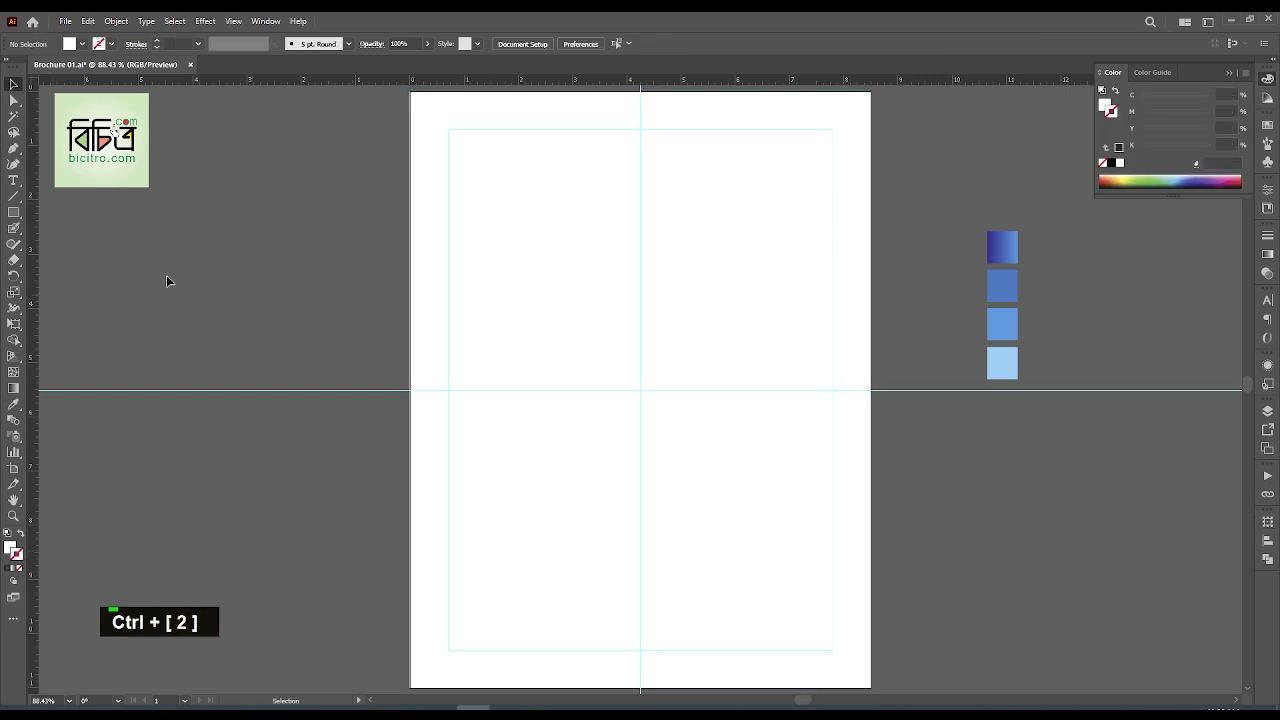
Draw a circle about 3.97 in wide from the guides' intersection and fill it with the medium-blue sample colour
right_click(14, 212)
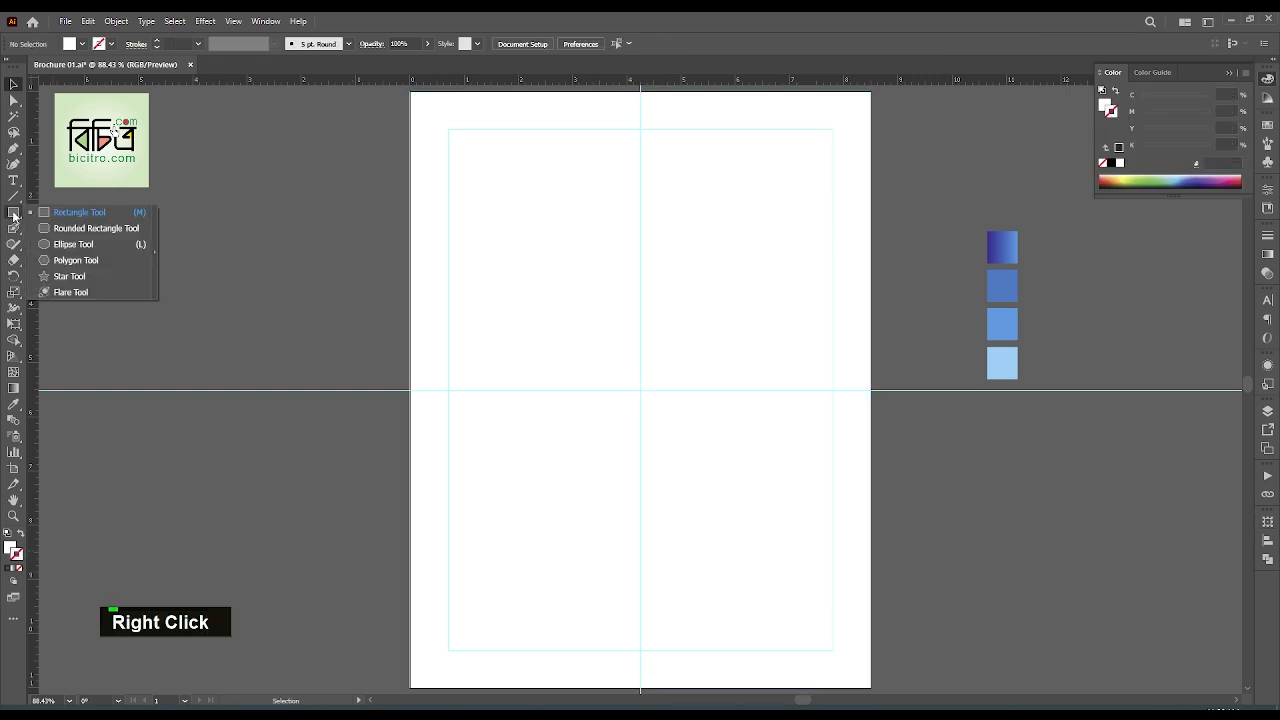
left_click(74, 245)
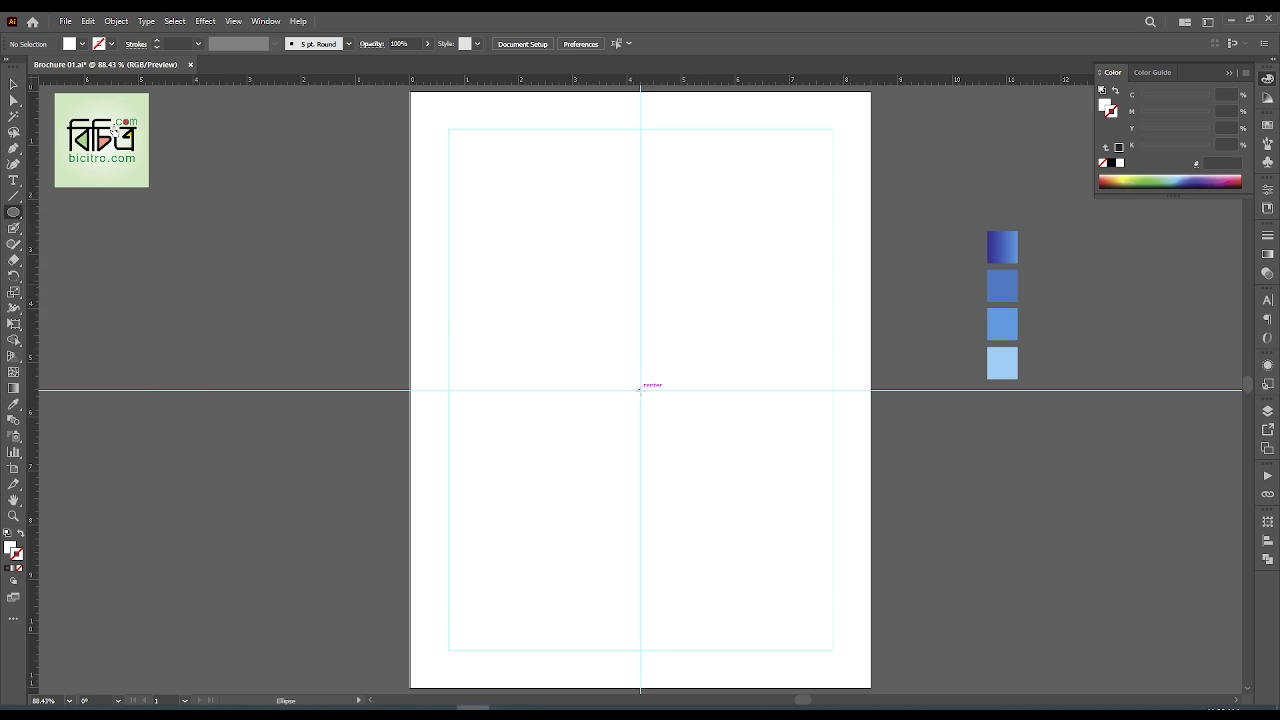
left_click_drag(640, 389, 748, 483)
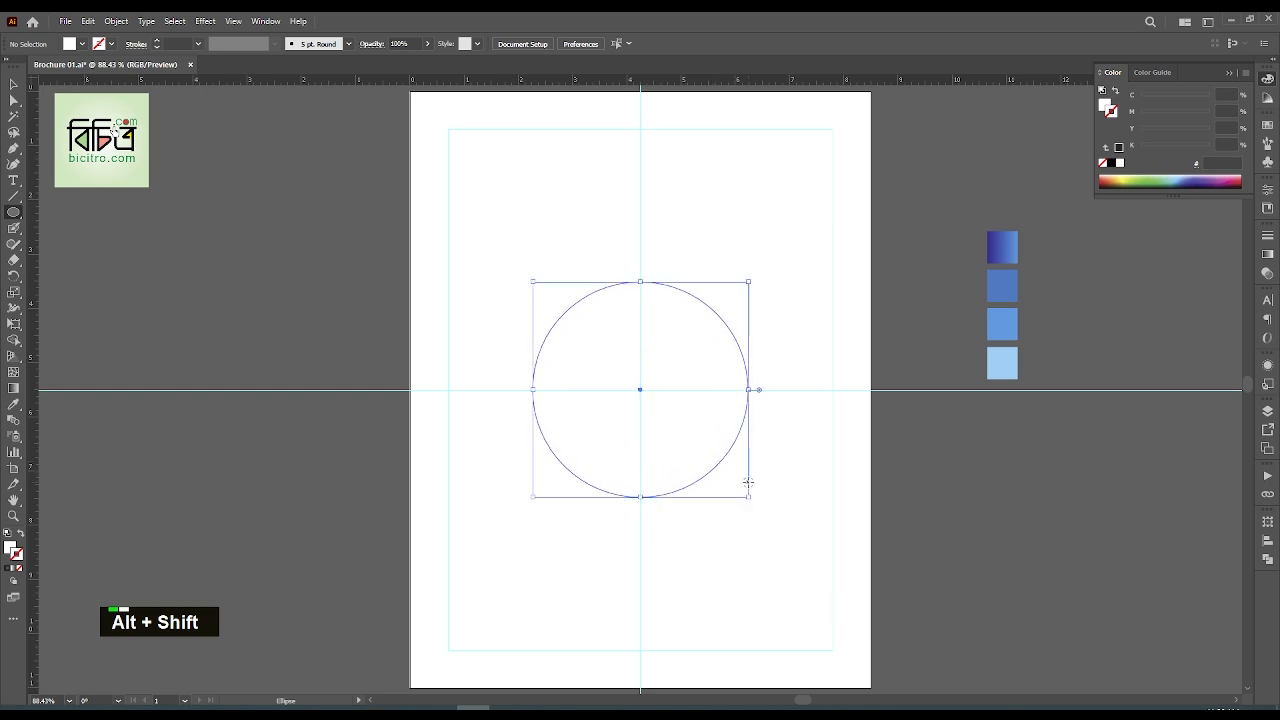
left_click(13, 85)
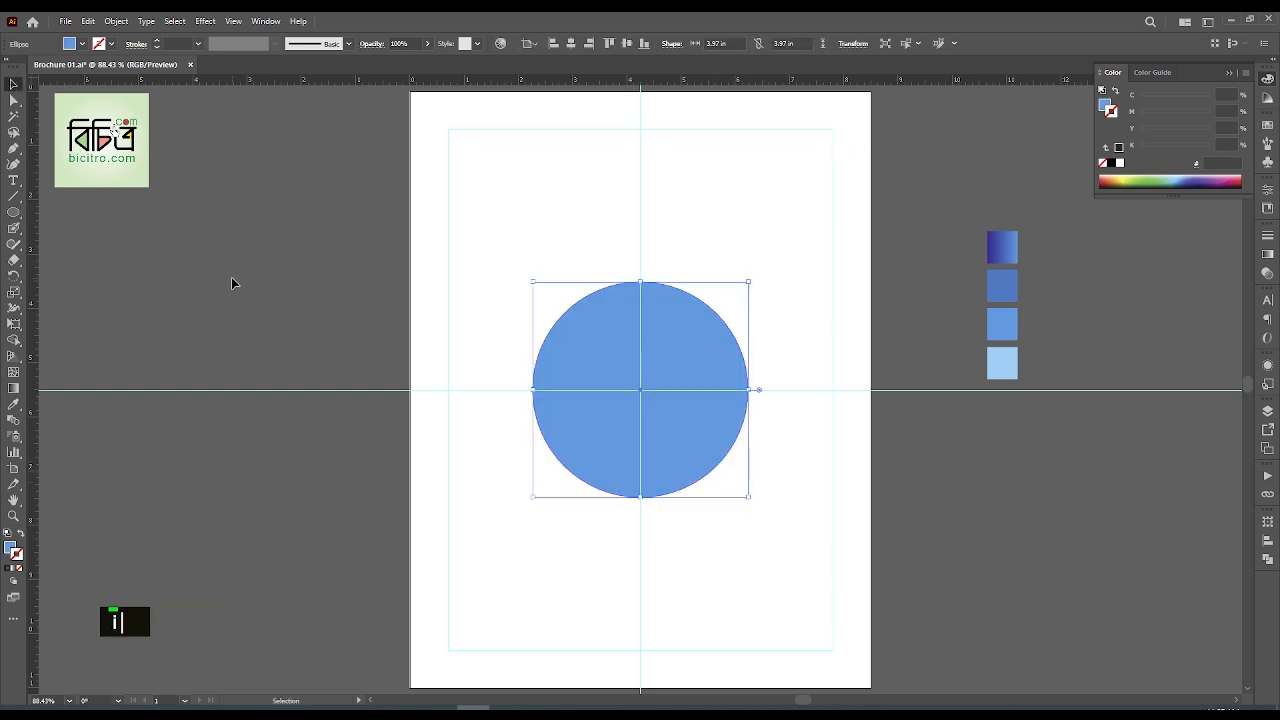
double_click(604, 348)
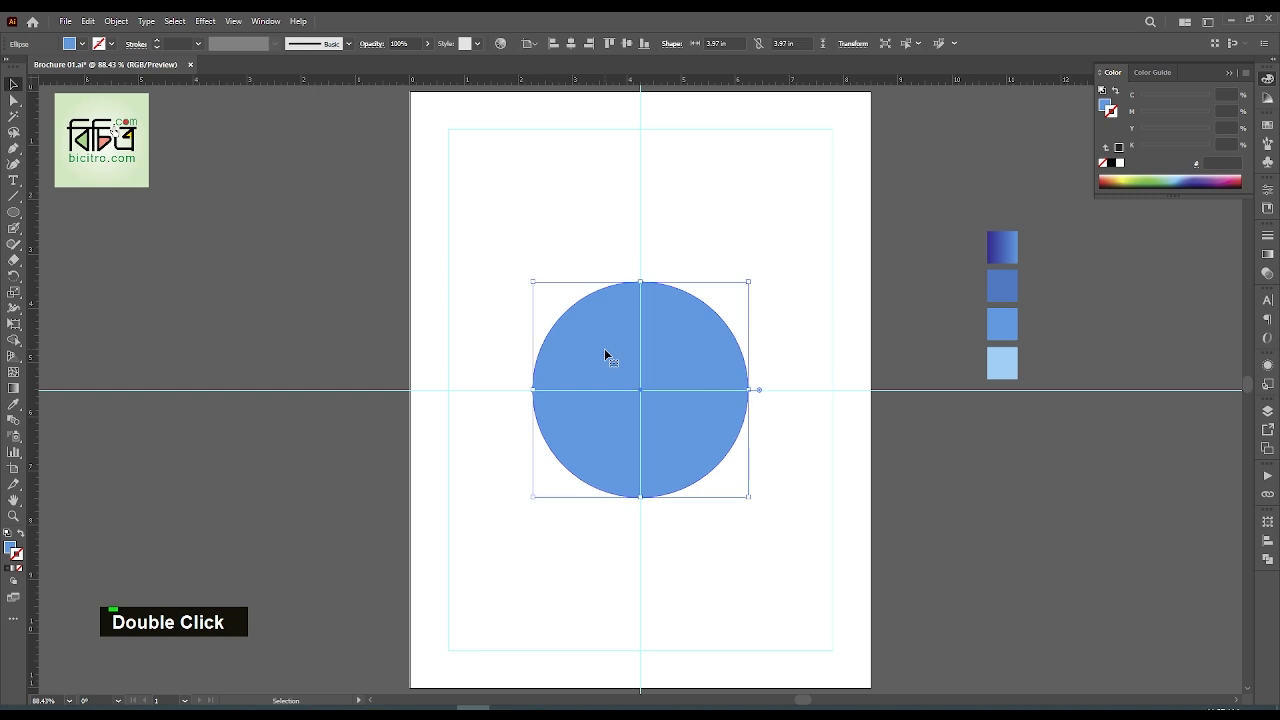
Offset the blue circle's path by -0.1 in with miter joins
key("alt+o")
key("alt+p")
key("alt+p")
key("Right")
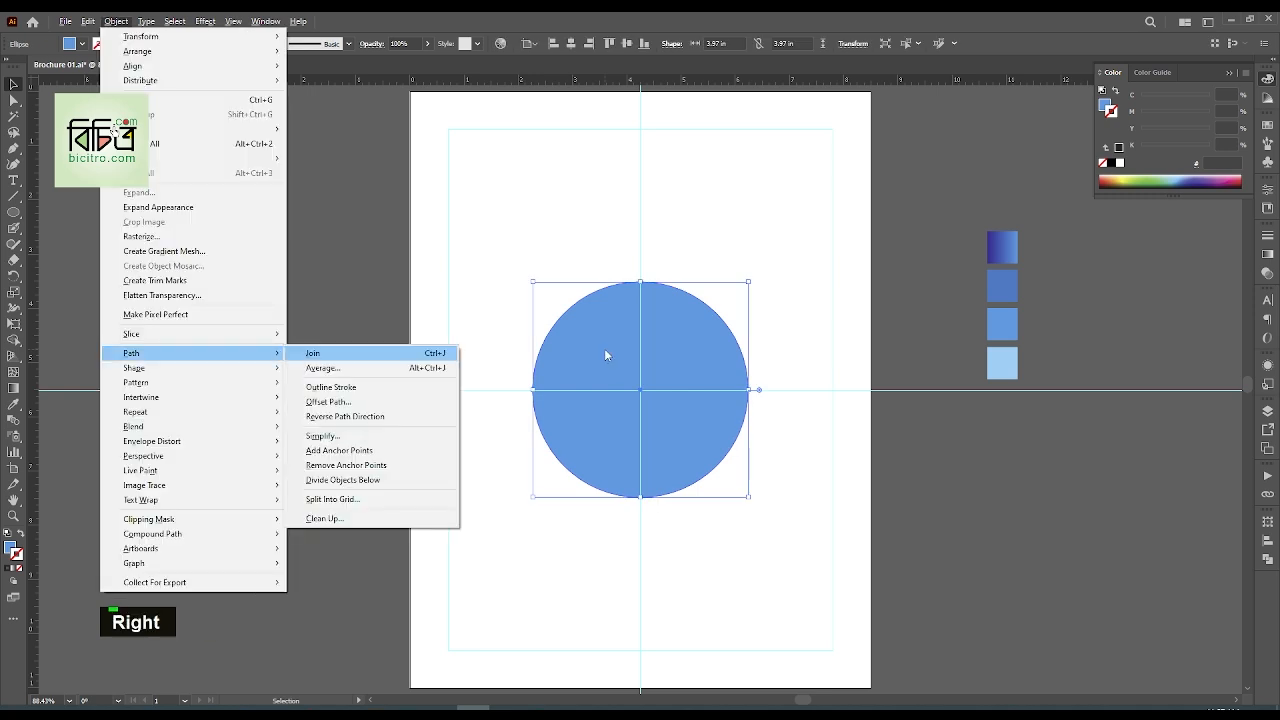
key("Down")
key("Down")
key("Down")
key("Return")
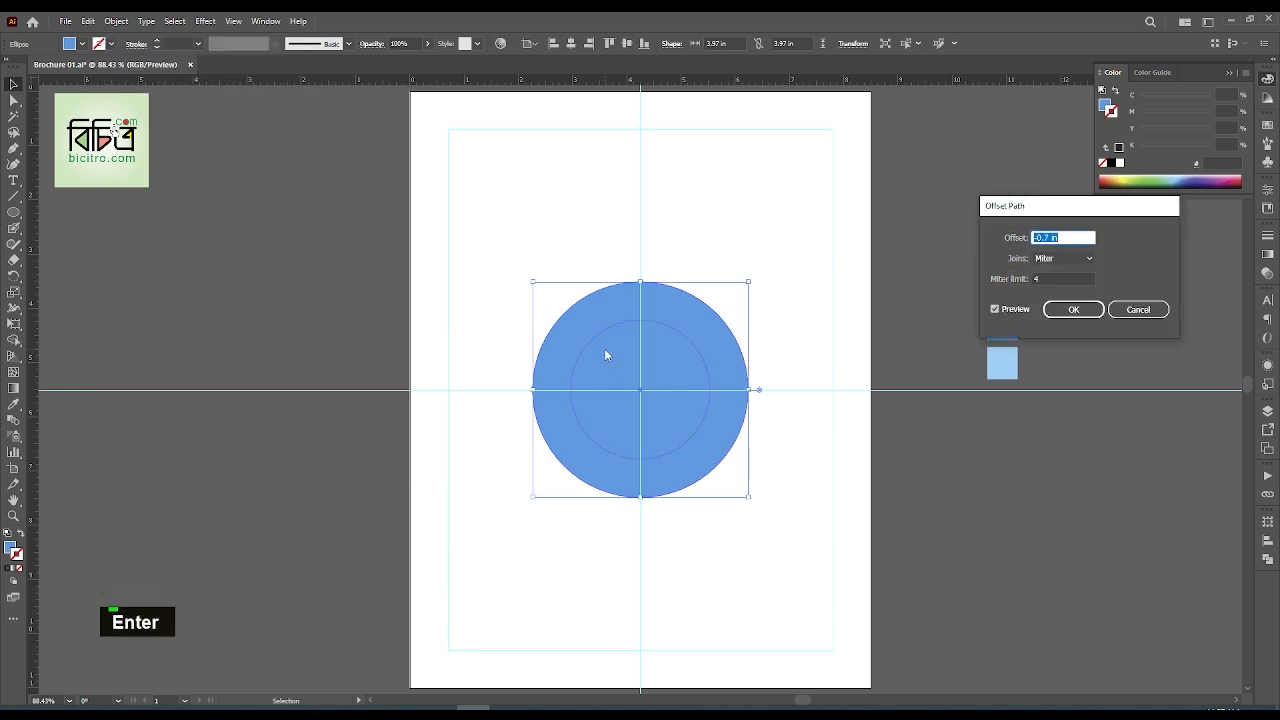
type("-")
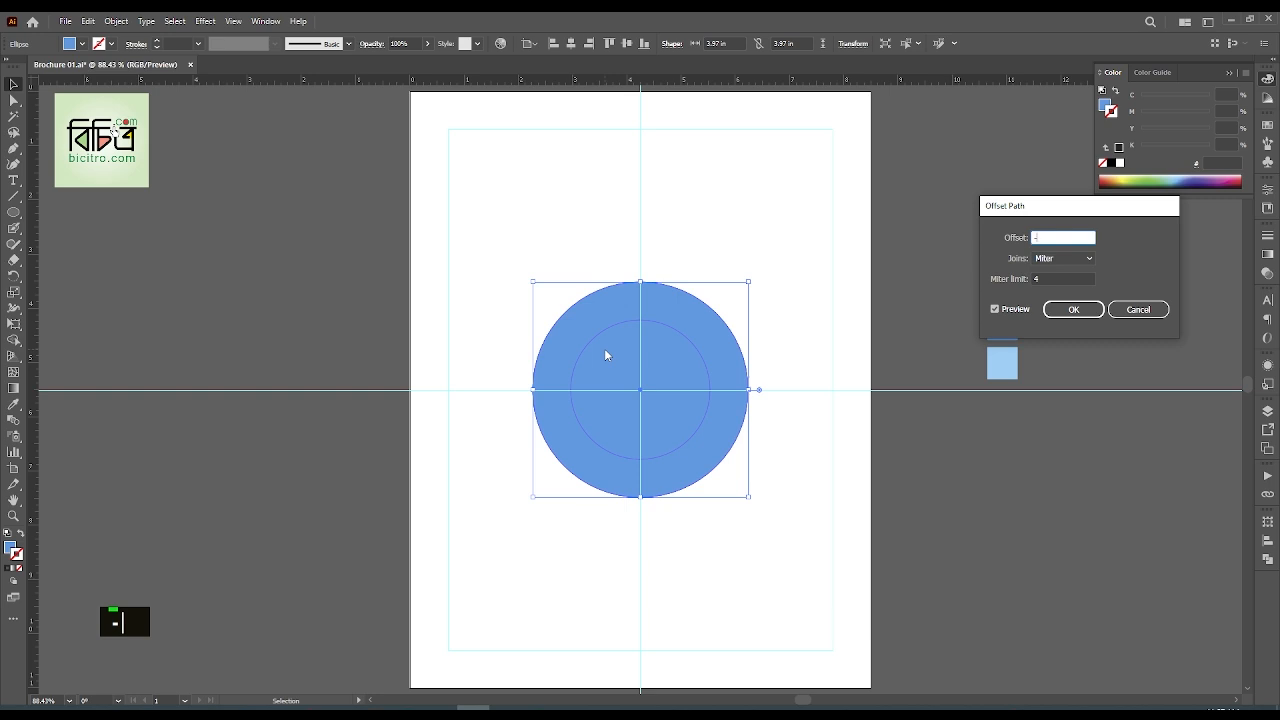
type("0.1")
key("Tab")
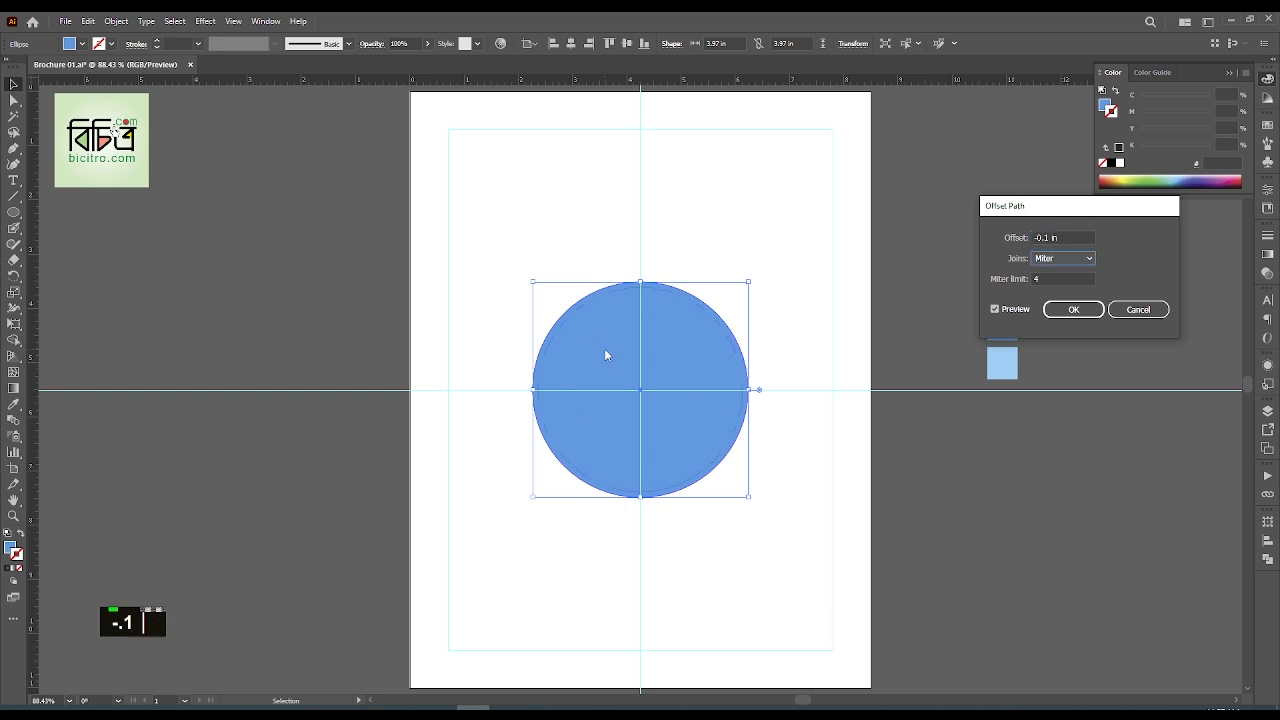
key("Return")
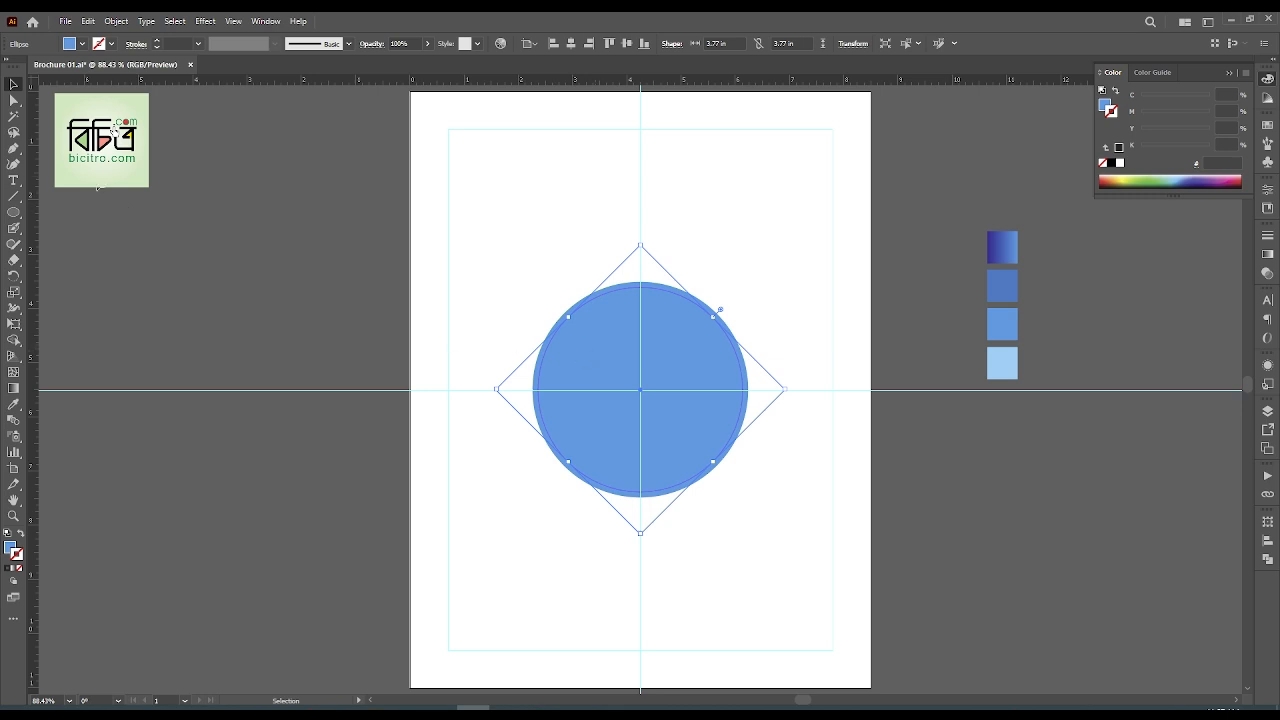
Fill the outer circle with the dark-to-light blue gradient from the sample swatches beside the artboard
key("i")
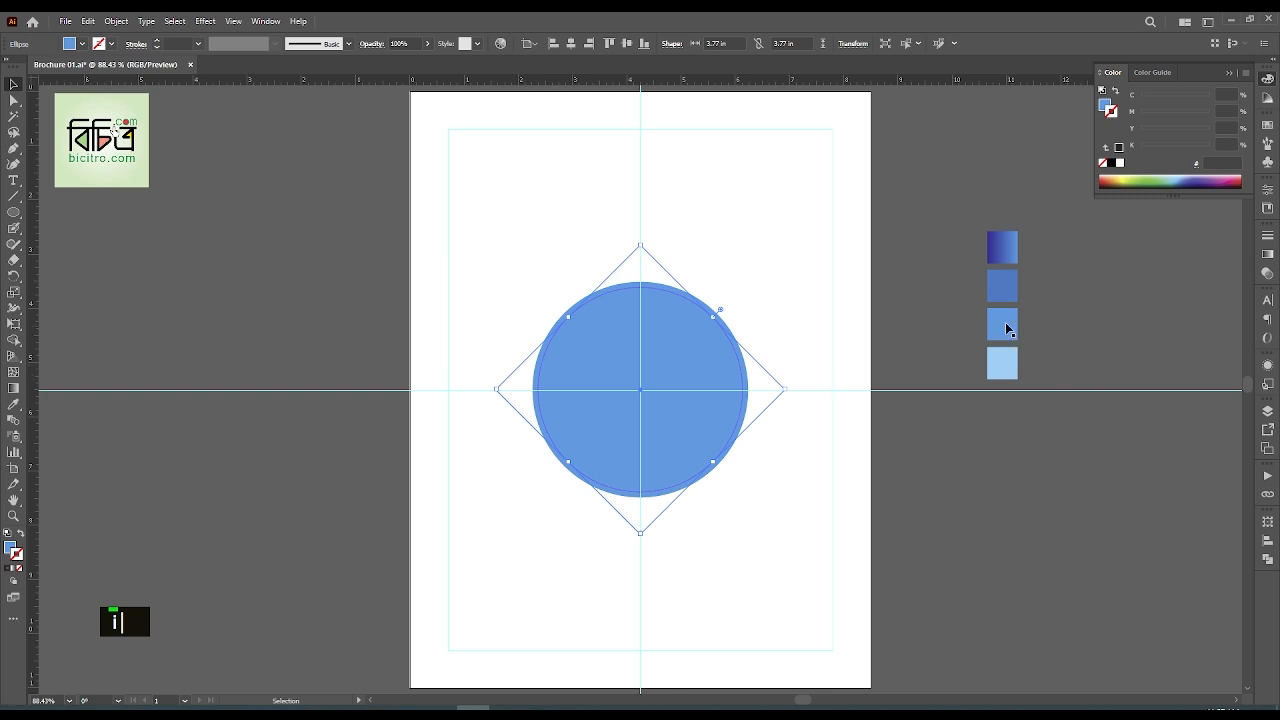
left_click(776, 380)
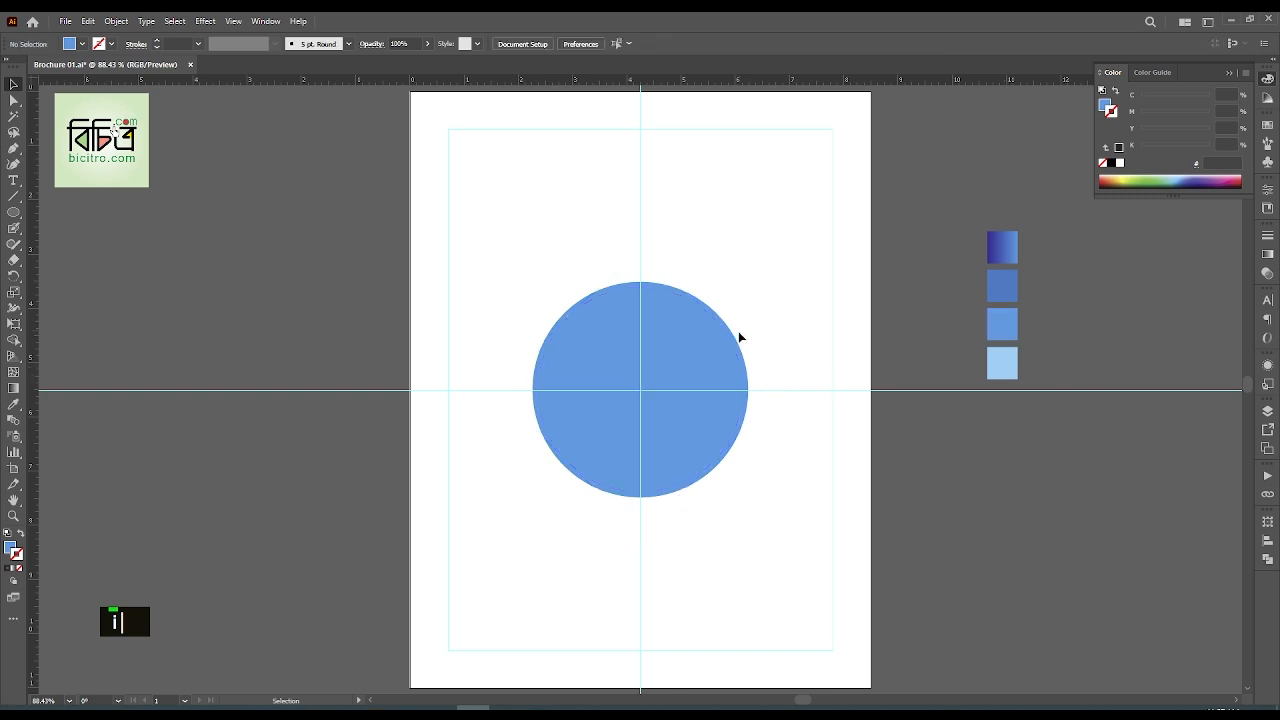
left_click(738, 333)
key("i")
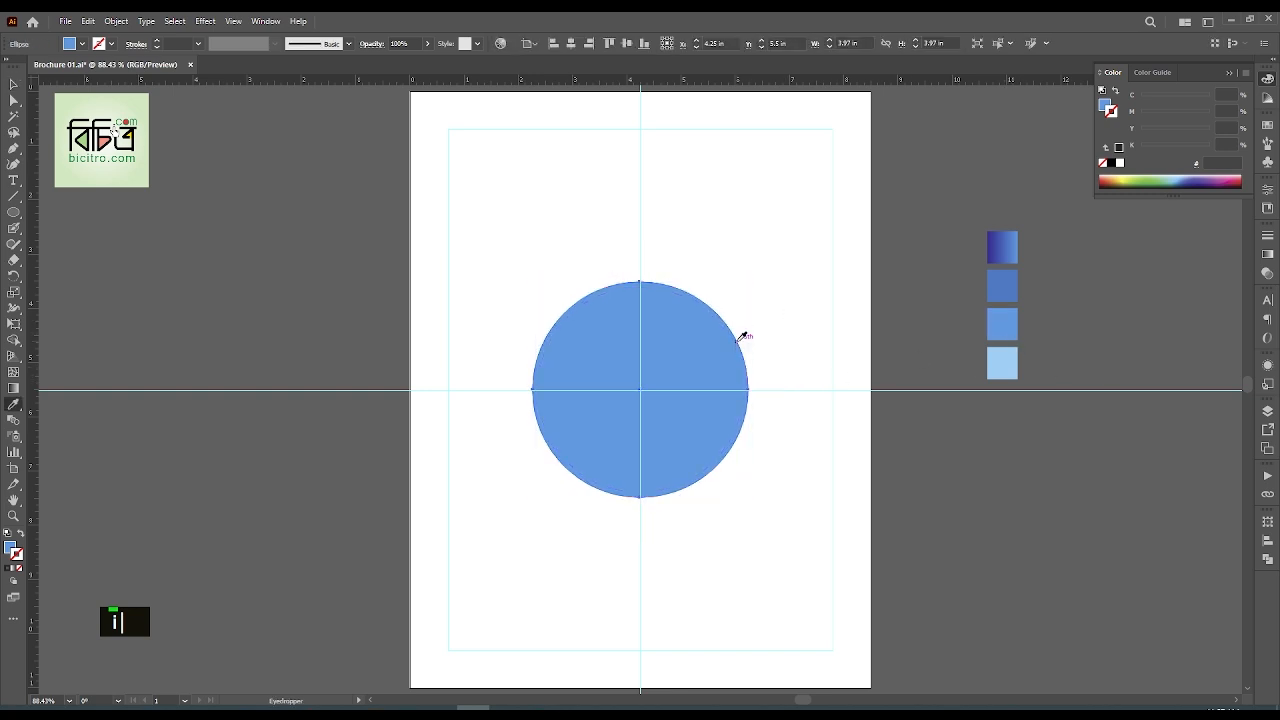
left_click(1001, 247)
left_click(12, 85)
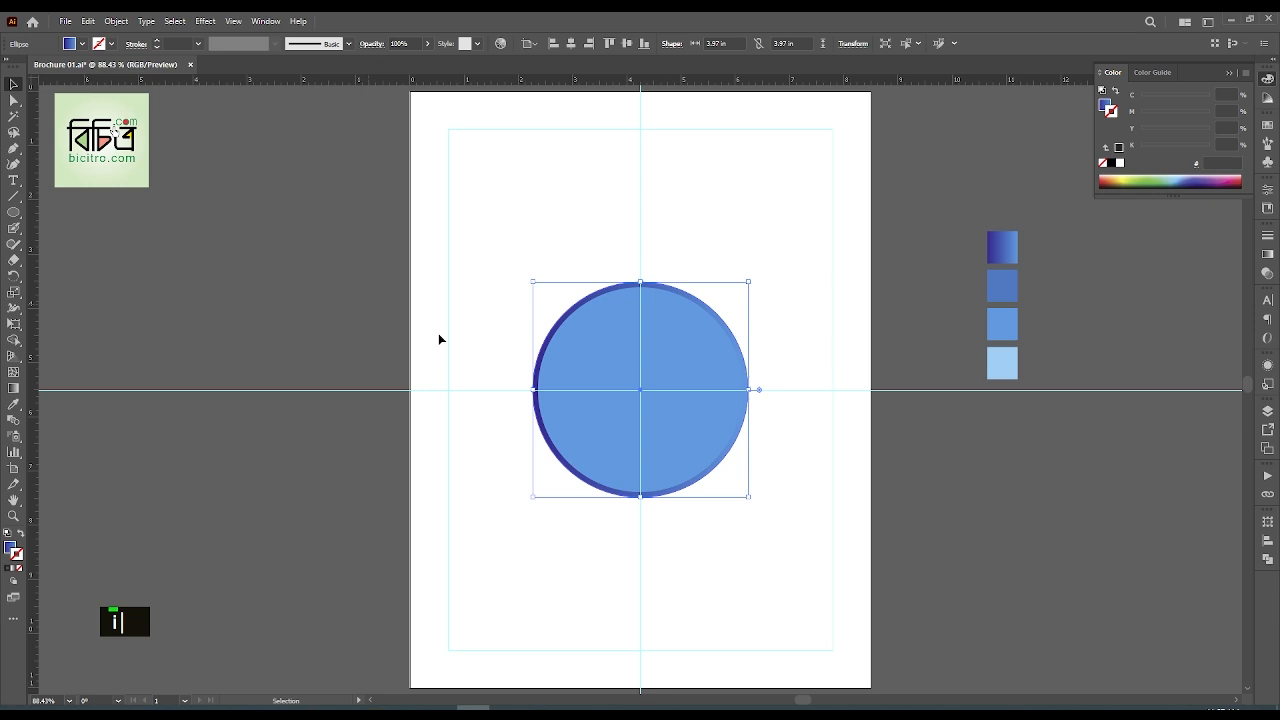
Offset the inner blue circle's path by -0.5 in and fill the resulting smaller circle with white
left_click(619, 353)
key("alt+o")
key("p")
key("p")
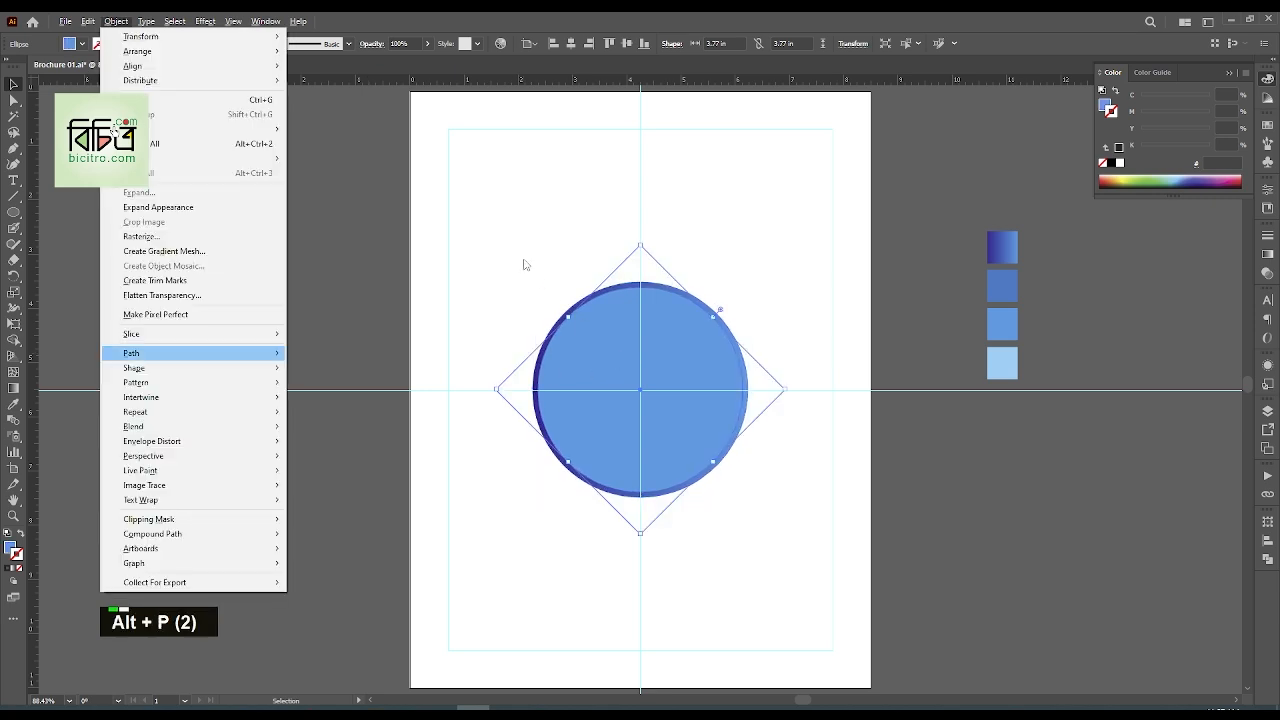
key("Right")
key("Down")
key("Down")
key("Down")
key("Return")
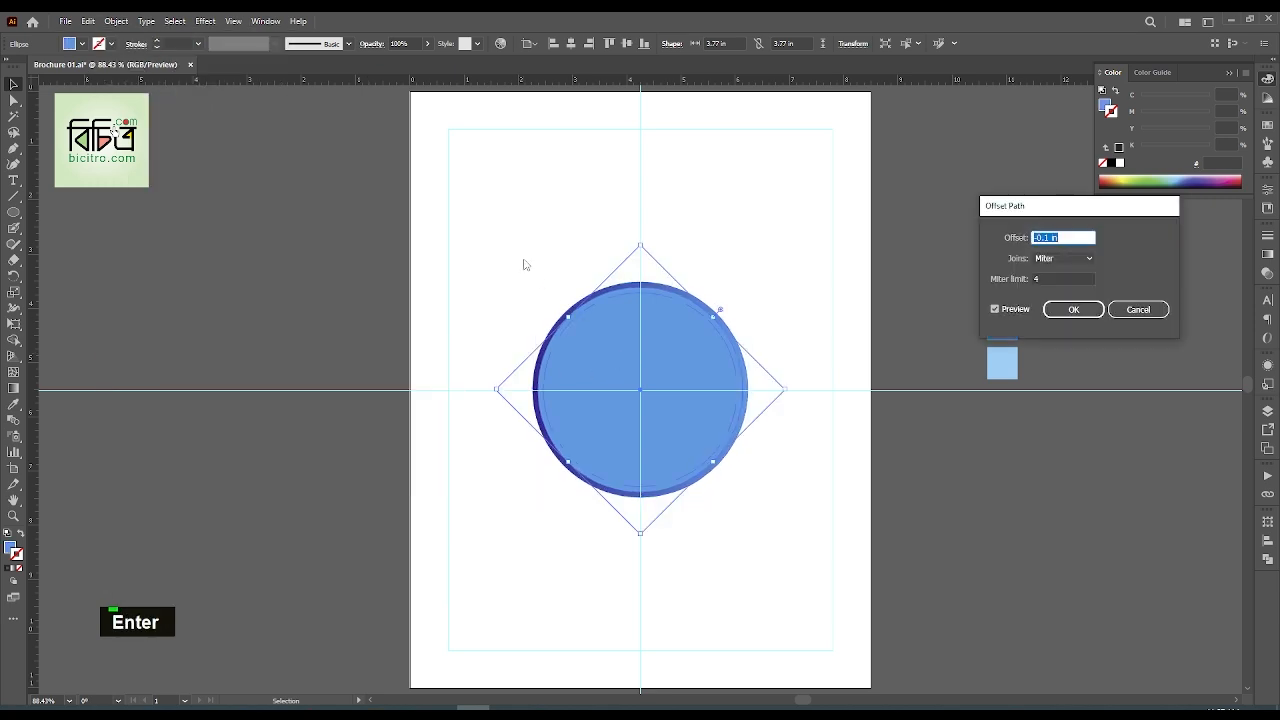
key("Up")
key("Up")
key("Down")
key("Down")
key("Down")
key("Down")
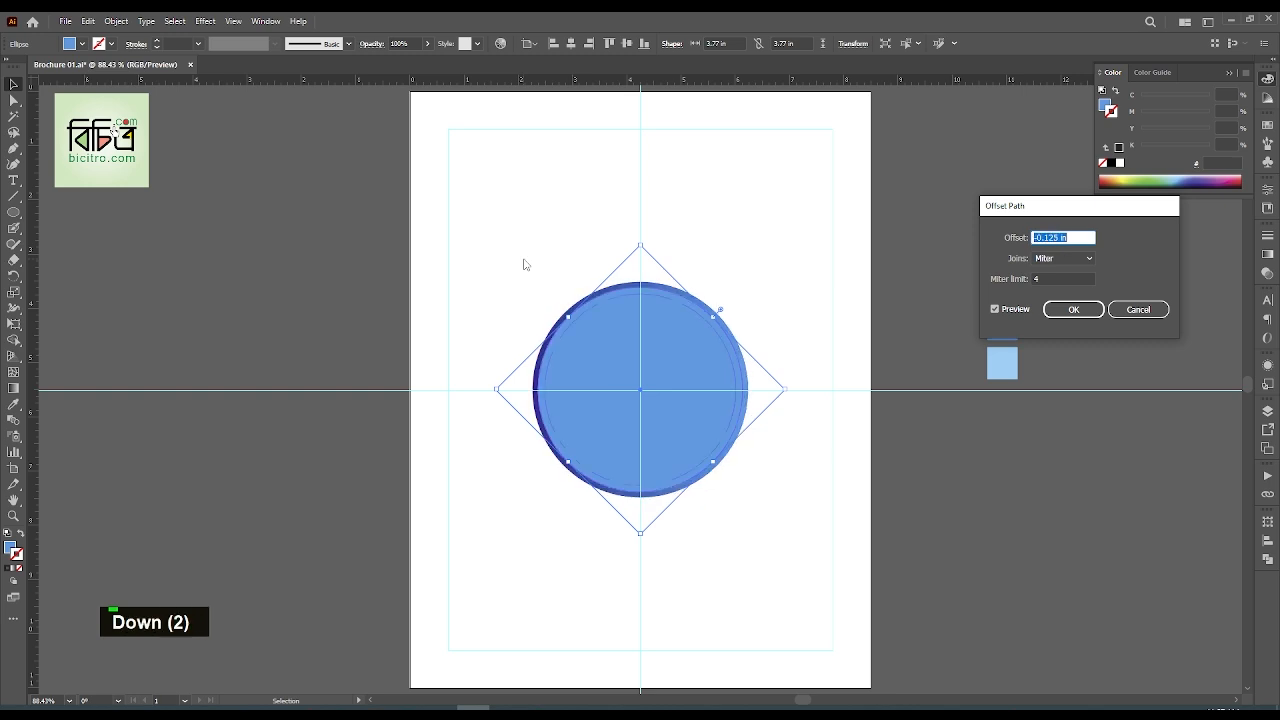
key("Down")
key("Down")
key("Up")
key("Return")
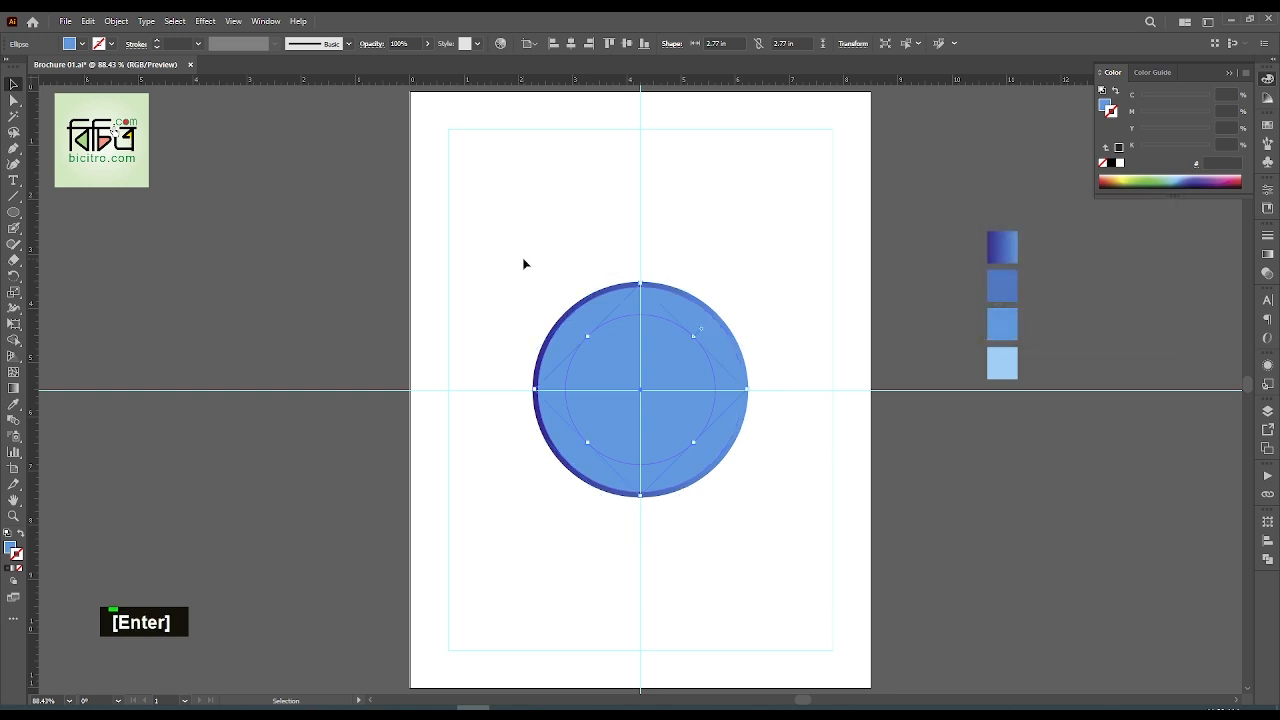
key("i")
left_click(698, 197)
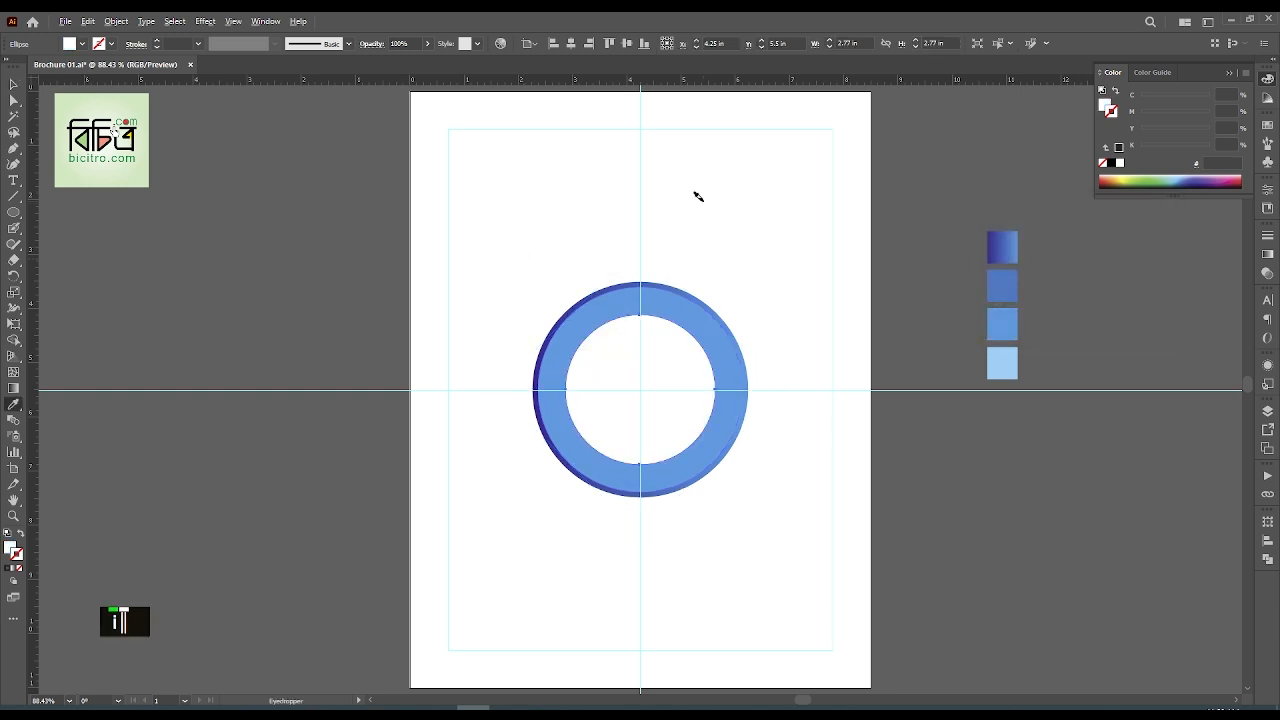
Offset the white circle's path by -0.2 in with miter joins
key("alt+o")
key("p")
key("Right")
key("Down")
key("Down")
key("Down")
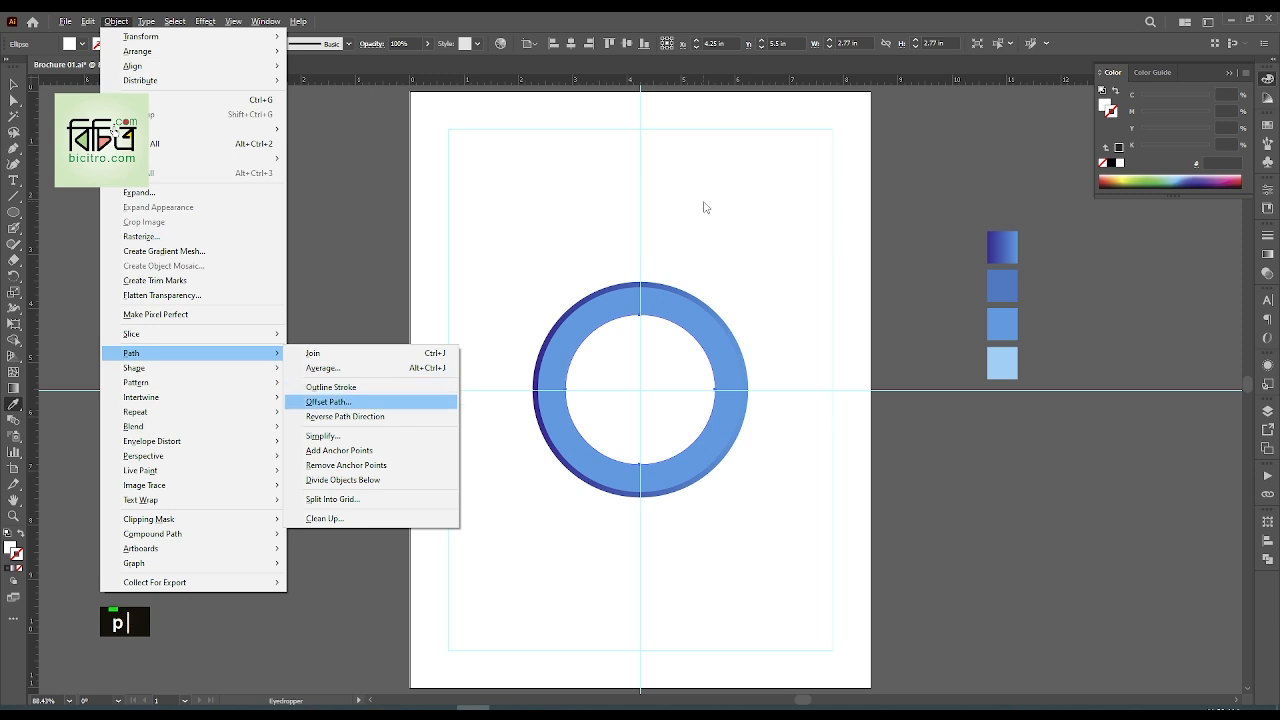
key("Return")
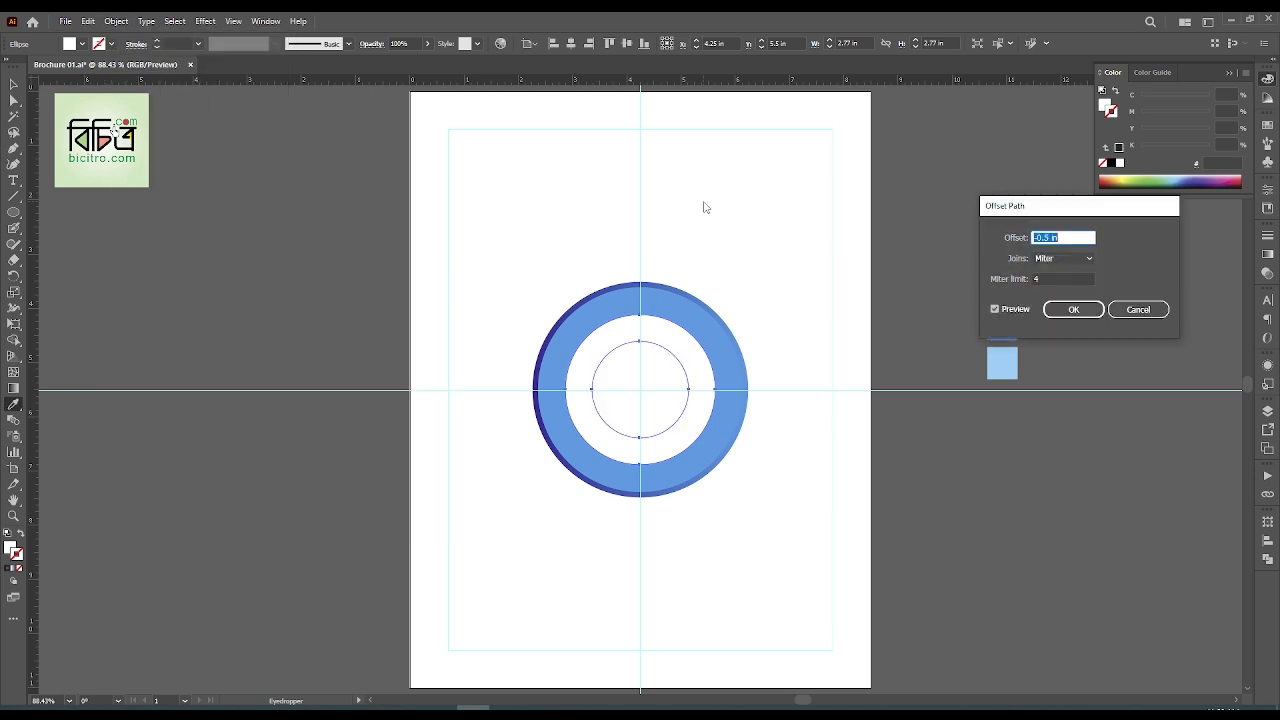
type("-0.")
type("2")
key("Tab")
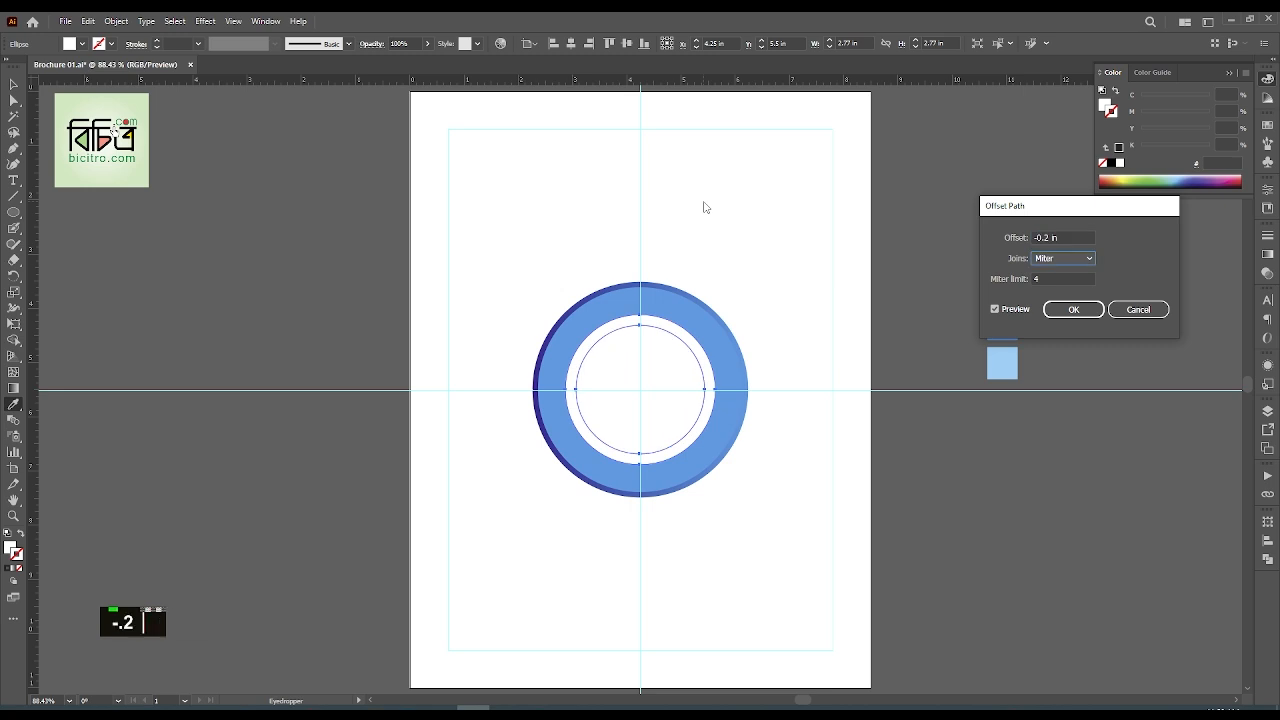
key("Return")
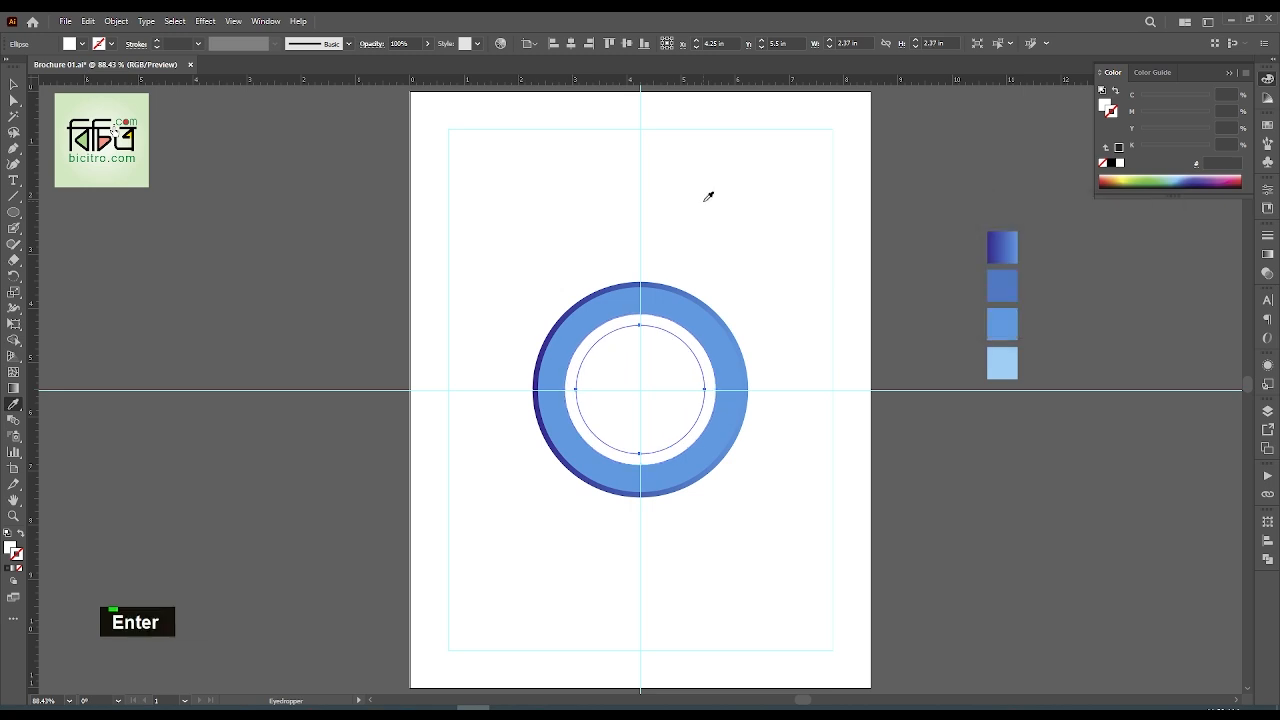
key("alt")
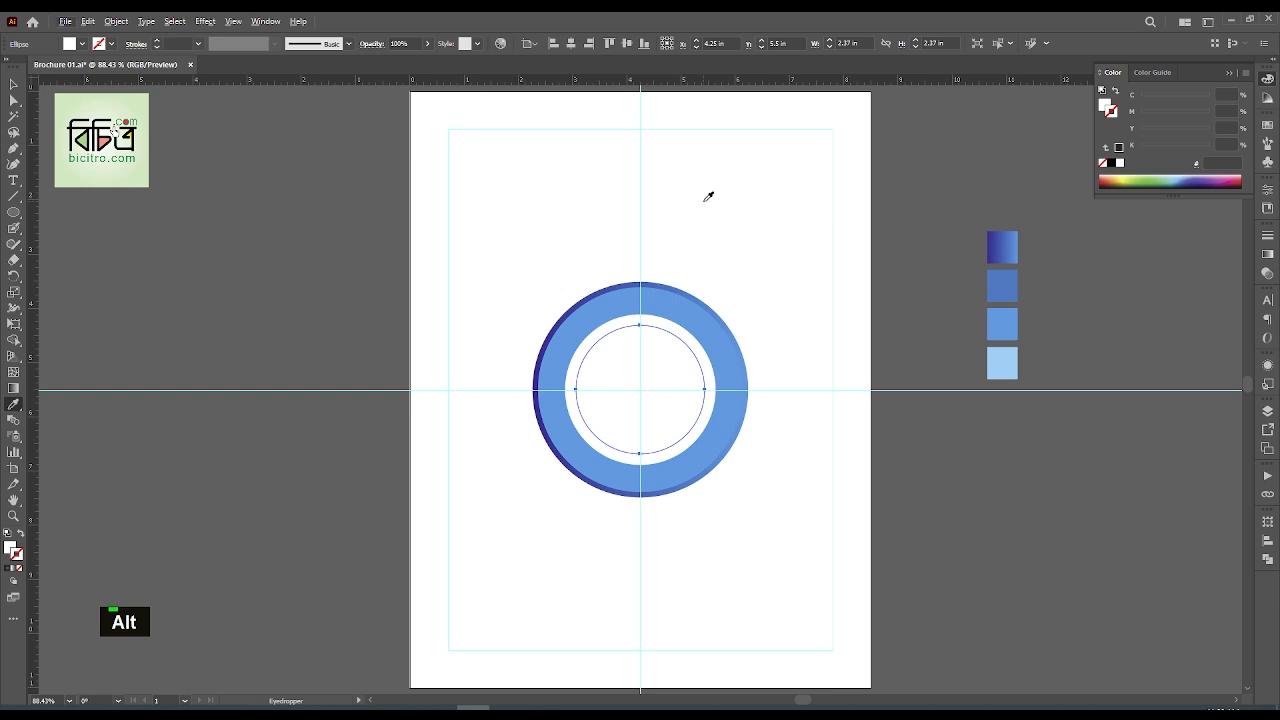
Fill the inner circle with the dark-to-light blue gradient and offset its path by -0.1 in with miter joins
left_click(741, 331)
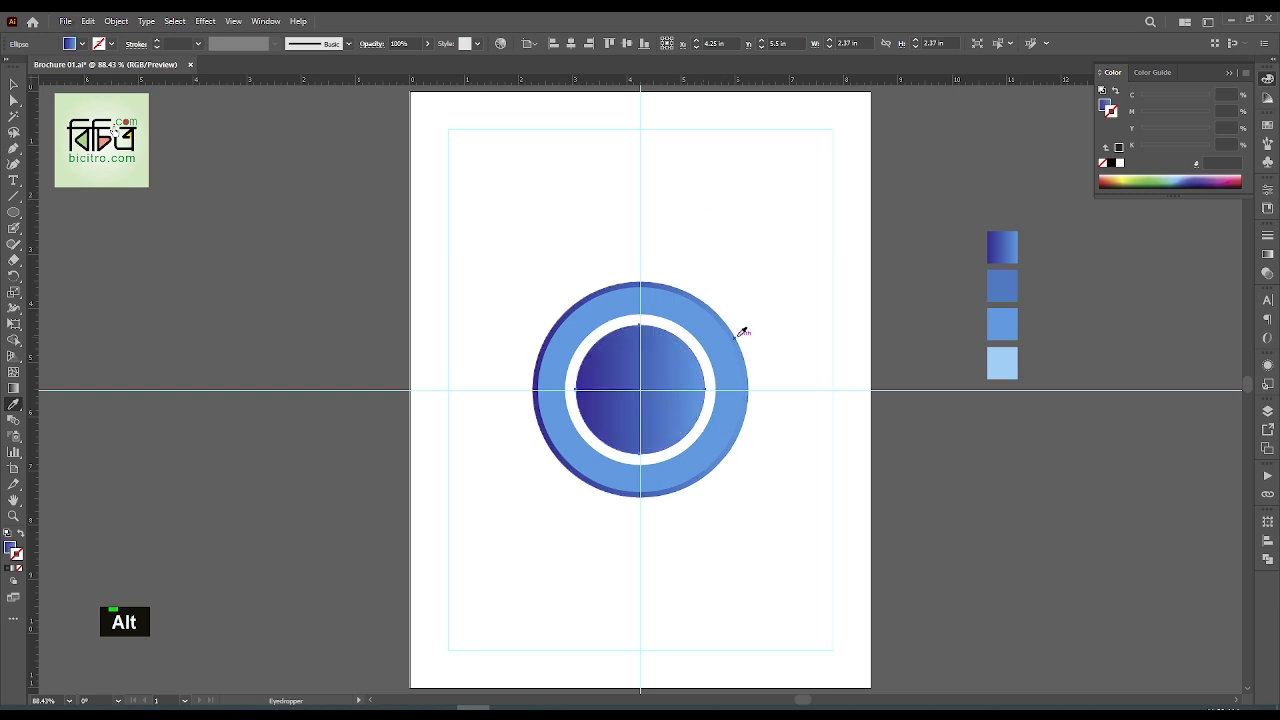
left_click(14, 85)
key("alt+o")
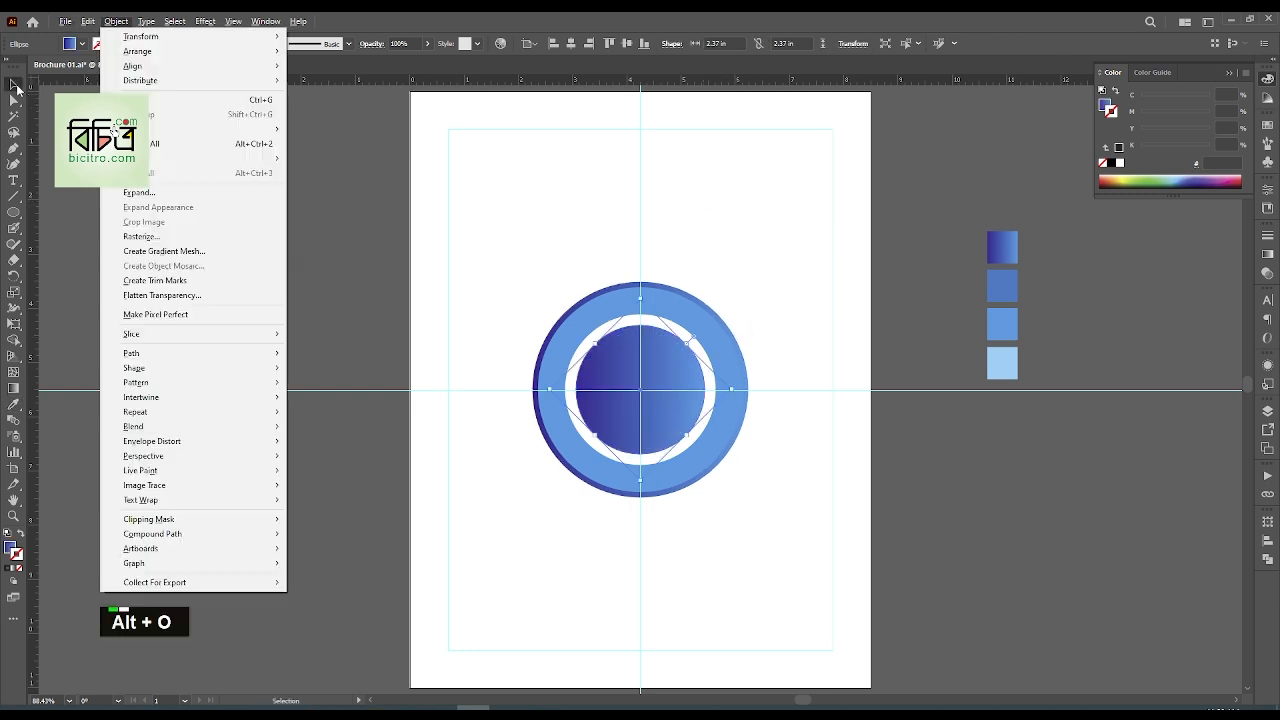
key("p")
key("p")
key("Return")
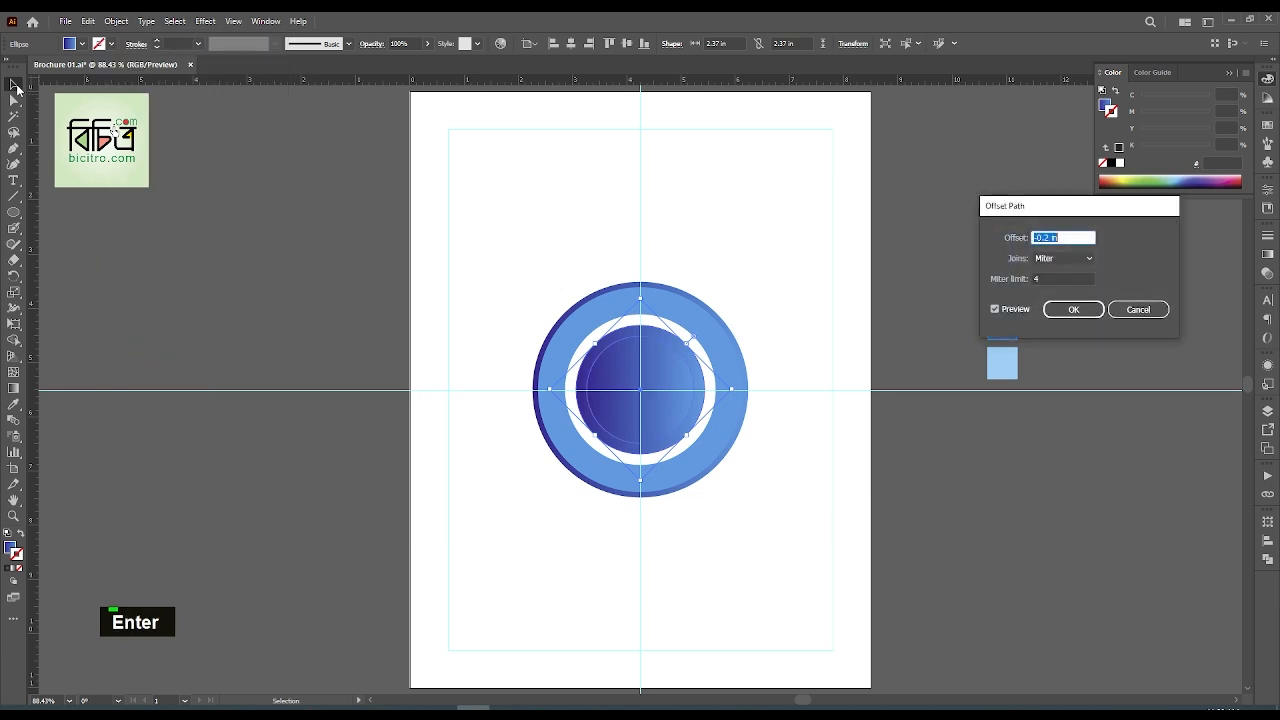
type("-.1")
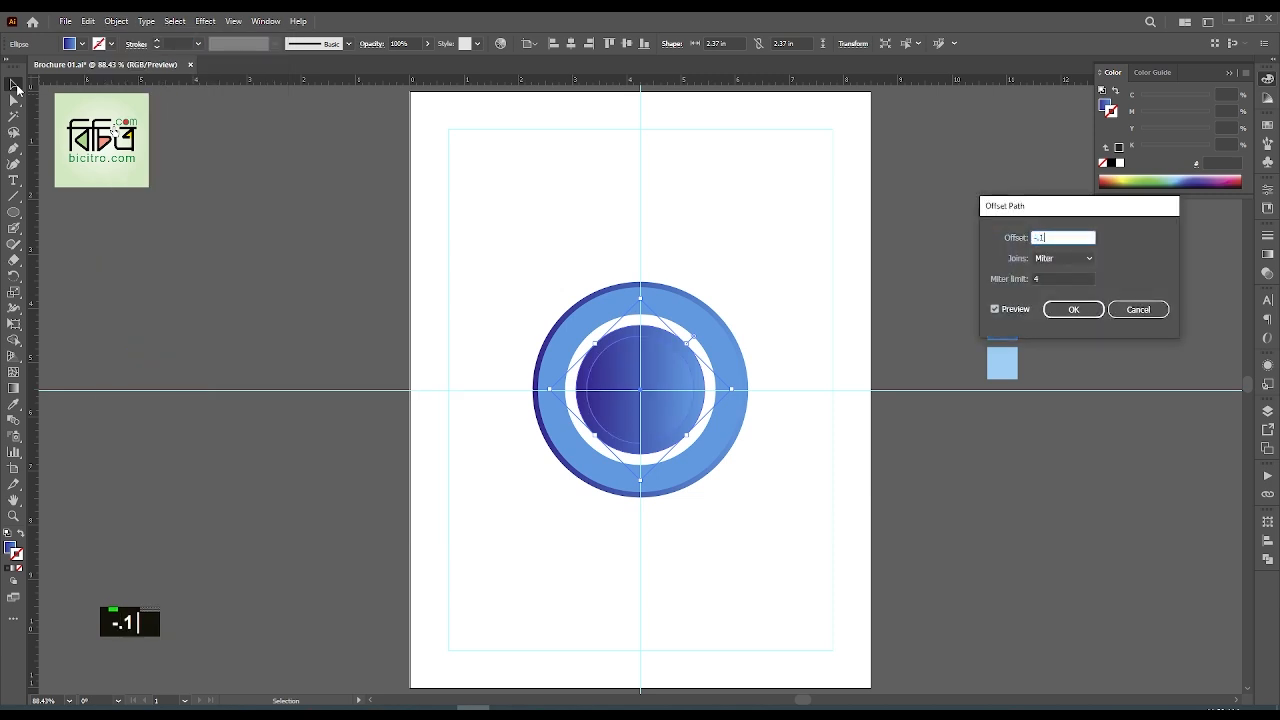
key("Return")
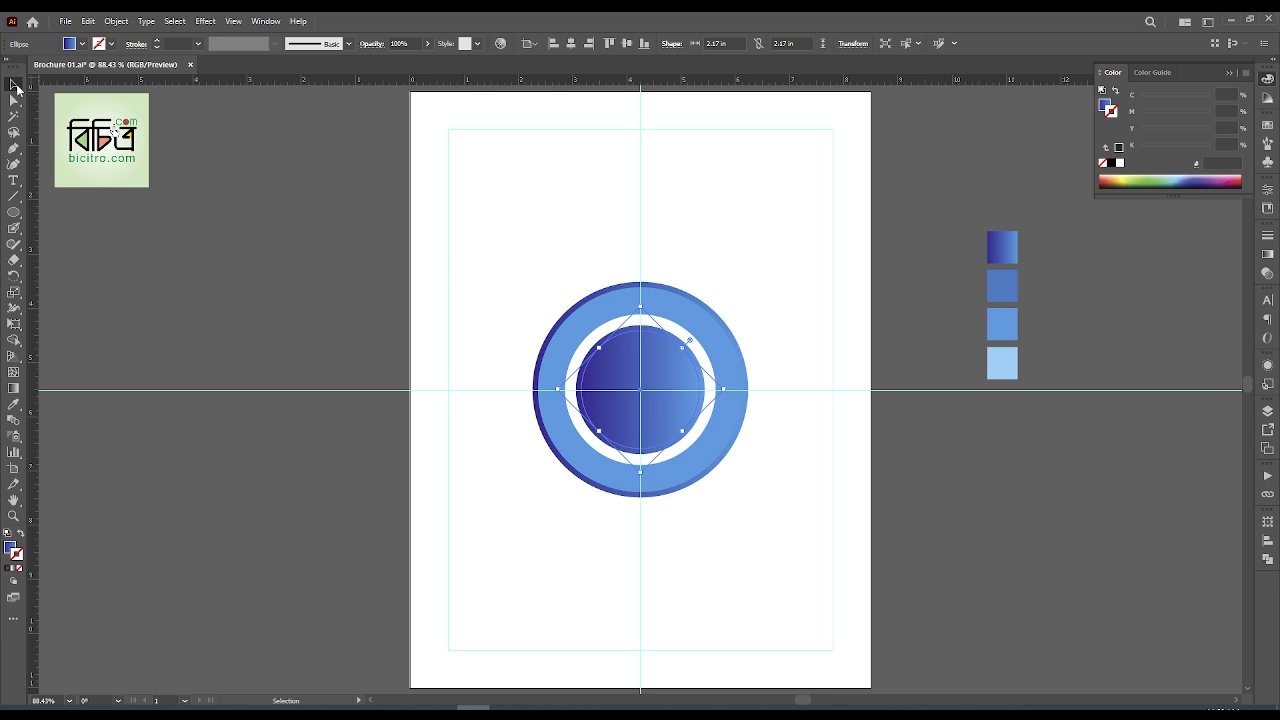
Fill the new innermost circle with white so that only a thin gradient ring surrounds it
key("i")
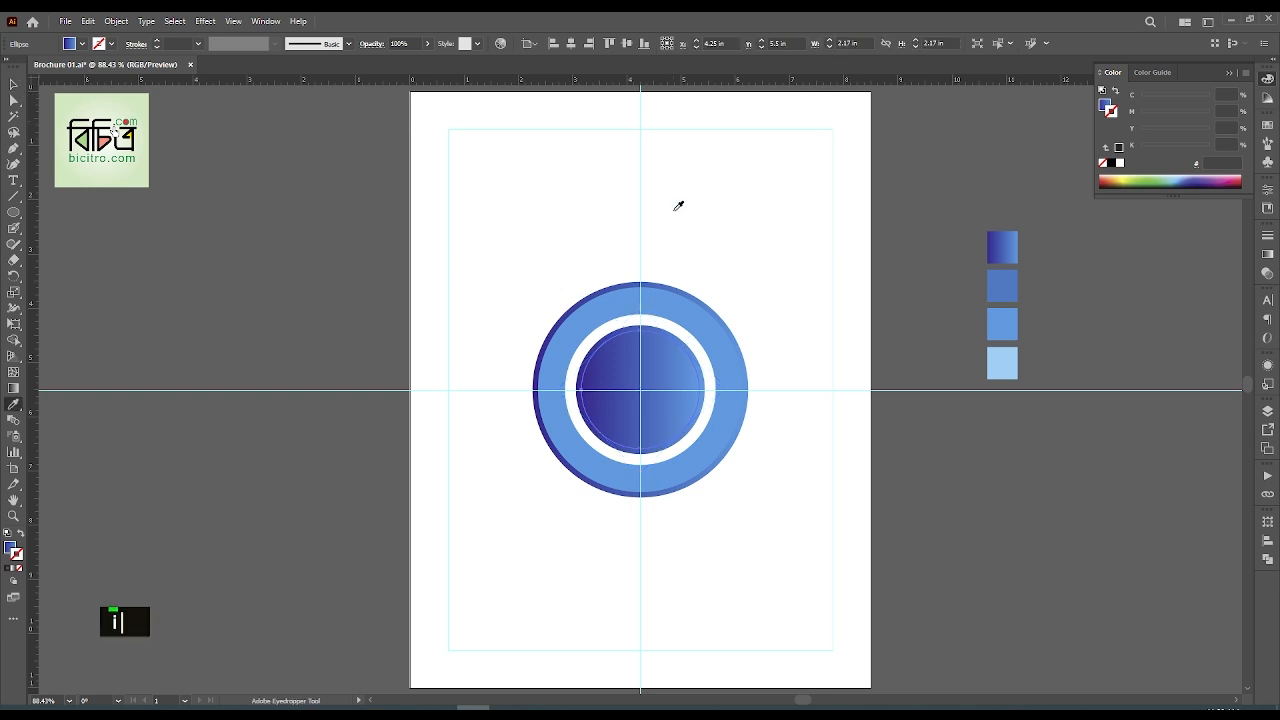
left_click(677, 203)
left_click(13, 86)
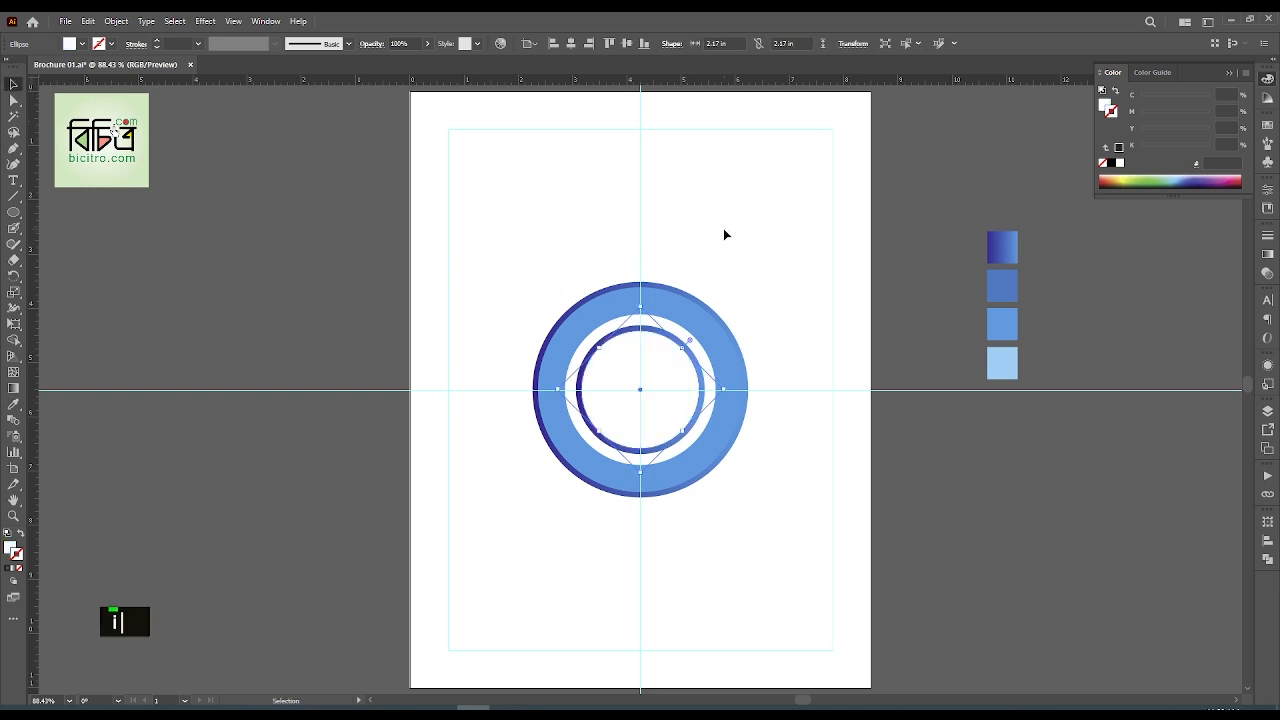
left_click(770, 272)
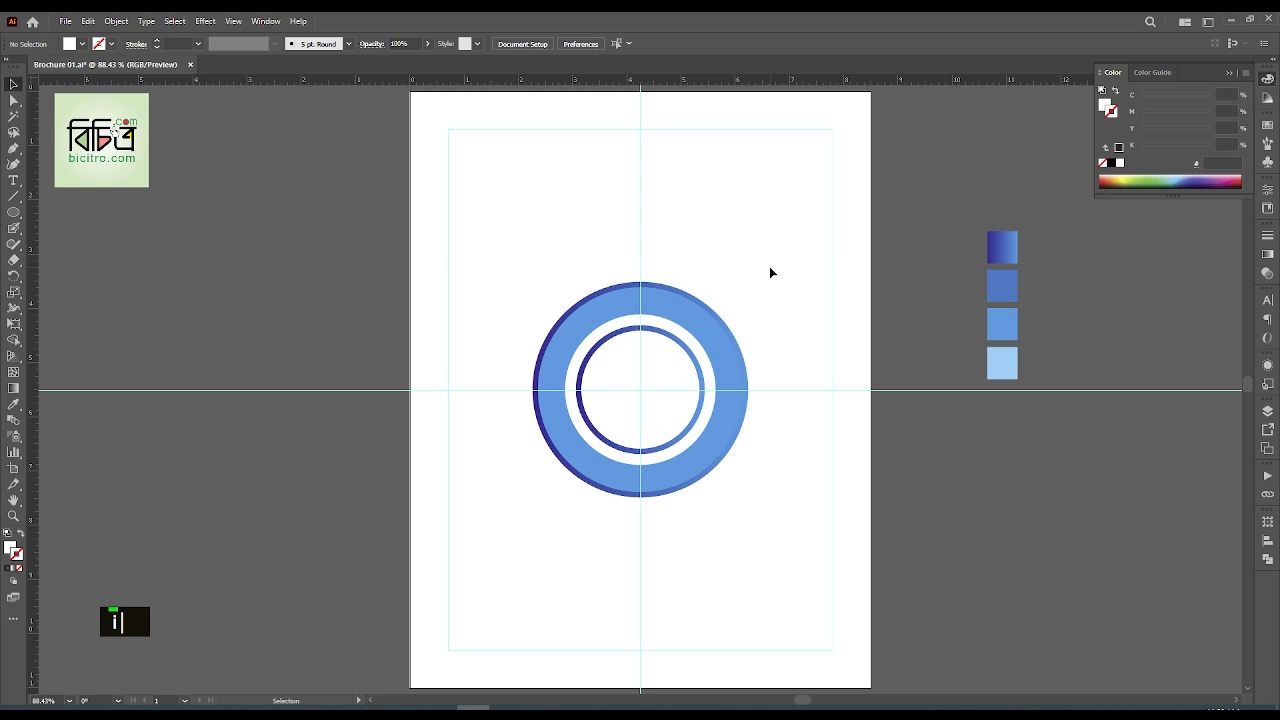
Draw a white upright rectangle about 1.76 × 4.09 in over the circles' lower half, centred near the vertical guide
right_click(13, 212)
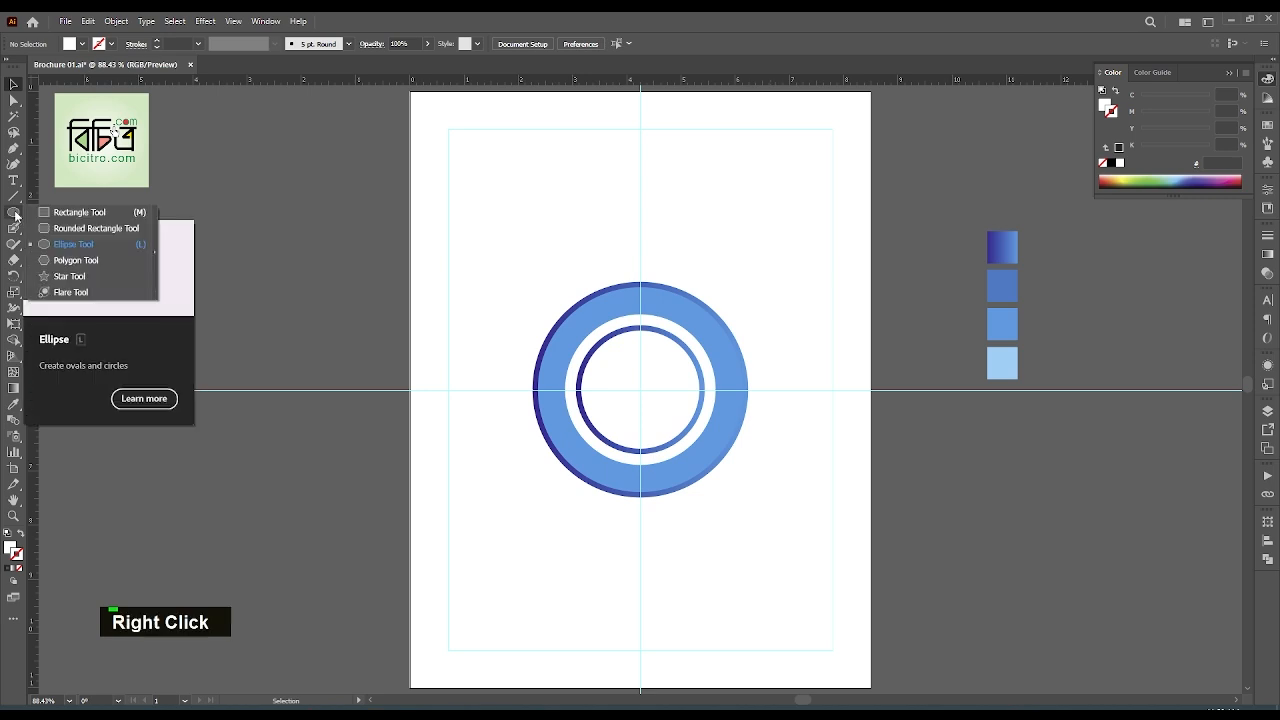
left_click(66, 213)
left_click_drag(603, 374, 679, 594)
key("v")
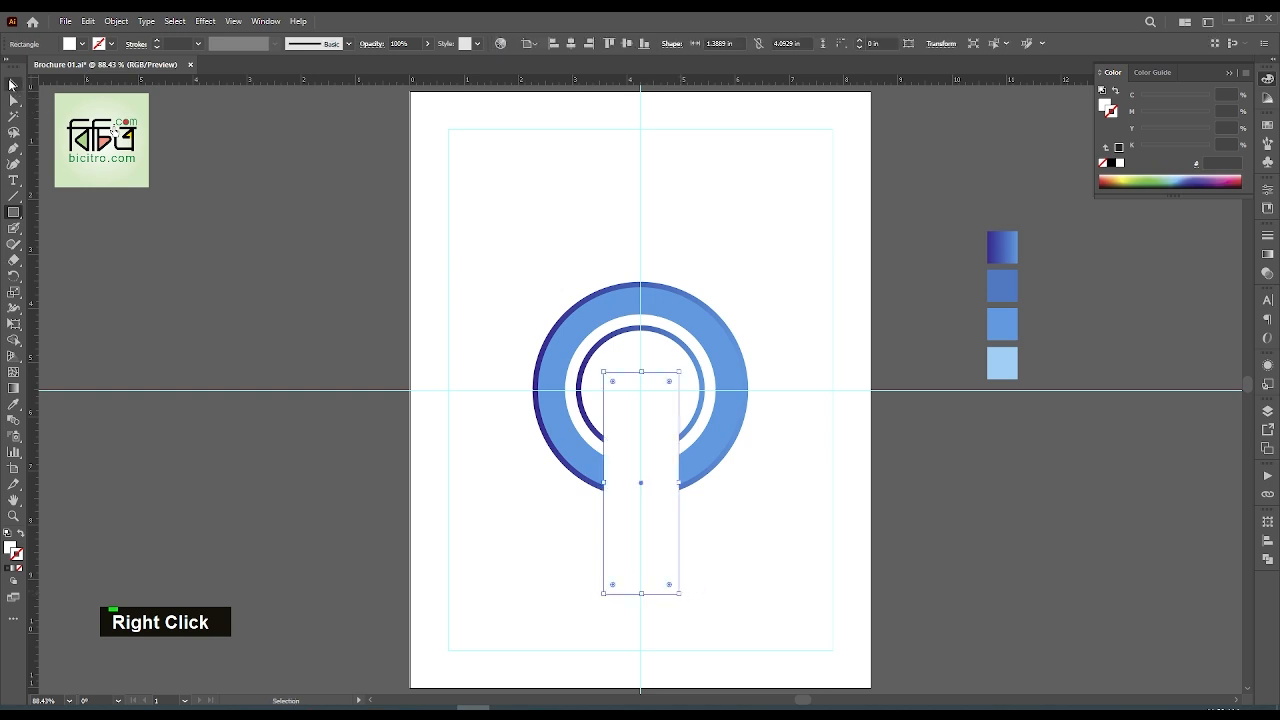
left_click_drag(604, 482, 595, 484)
key("alt")
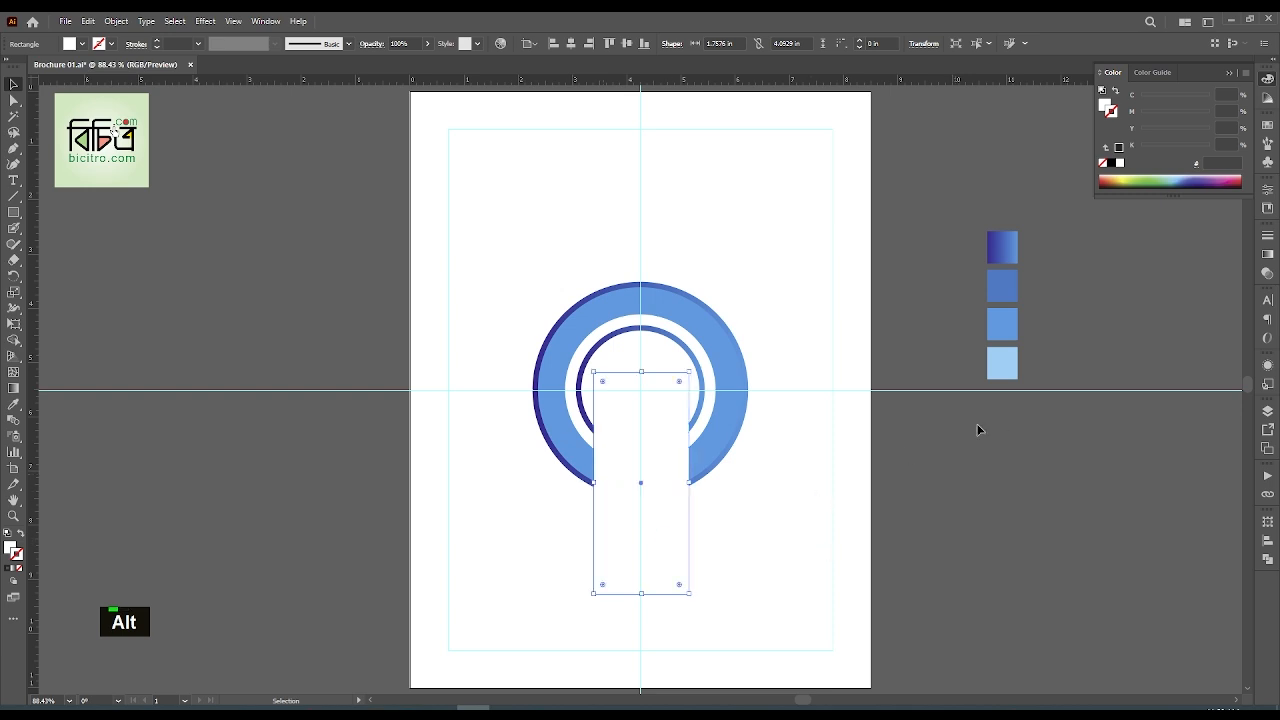
Set the white rectangle's width to 2 in
left_click(1267, 521)
left_click(1216, 524)
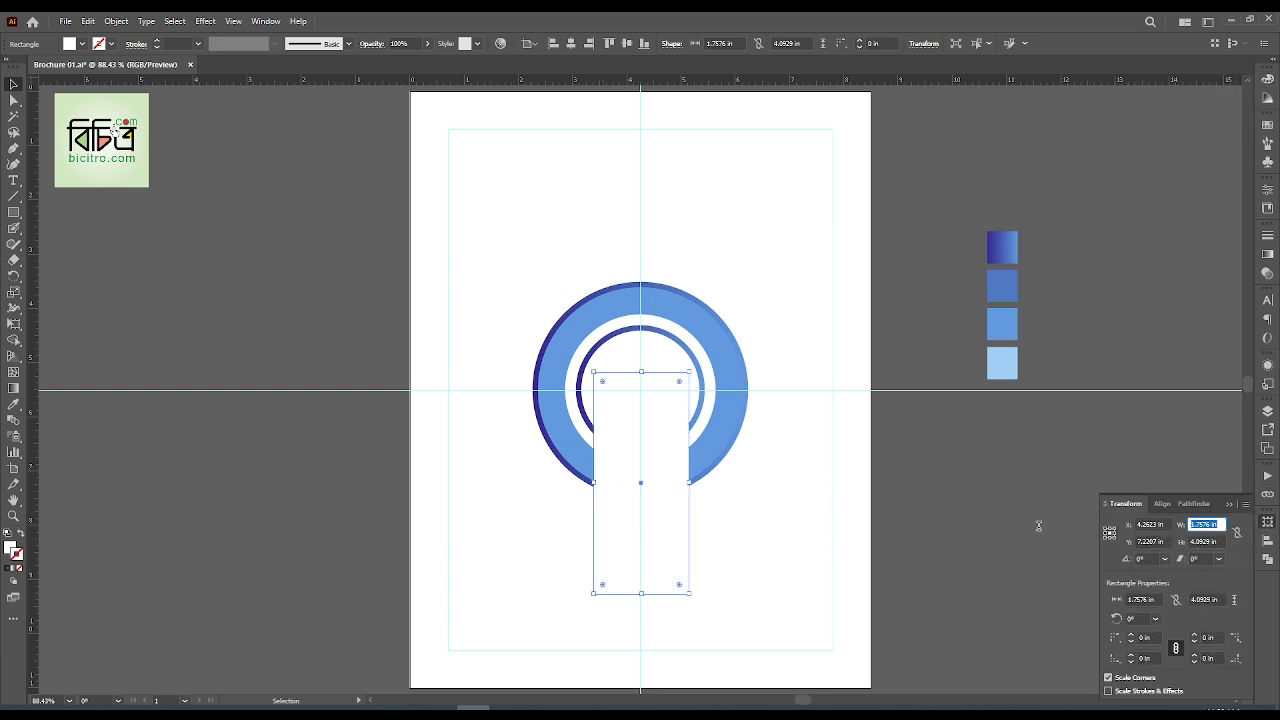
type("2")
key("Return")
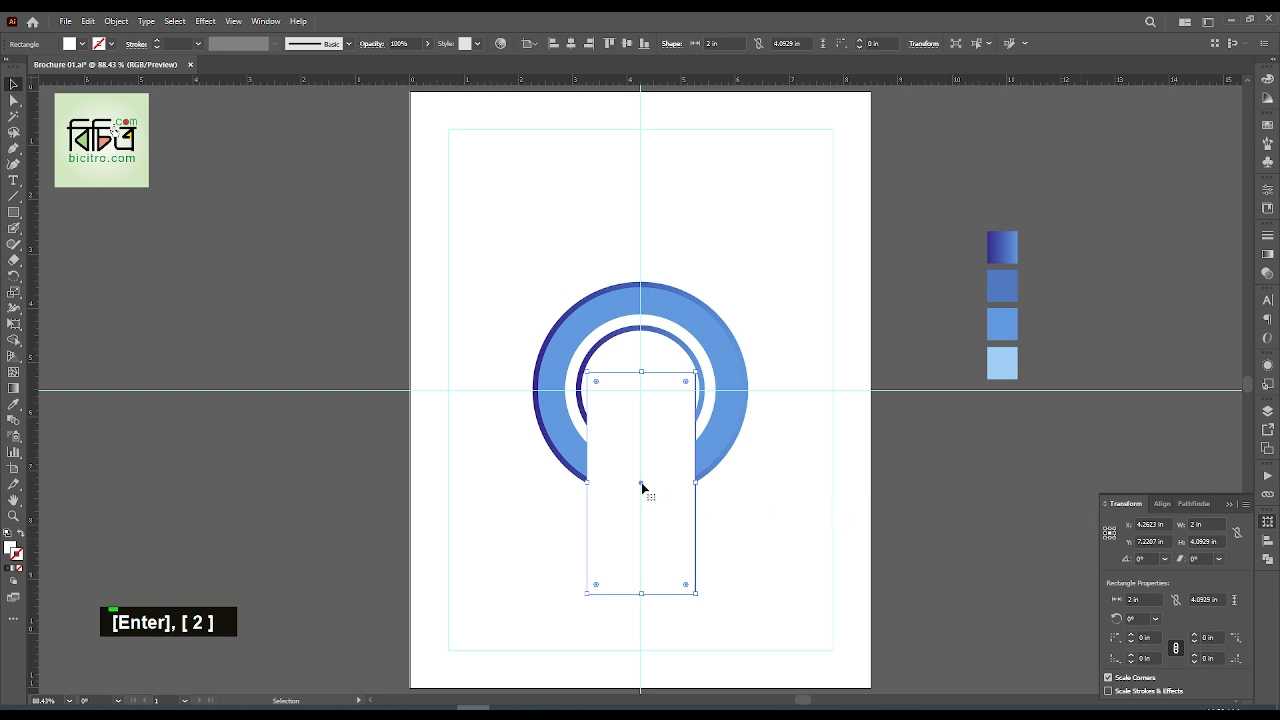
Try offsetting the rectangle's path by -0.1 in with miter joins and delete the offset copy
key("alt+o")
key("p")
key("Right")
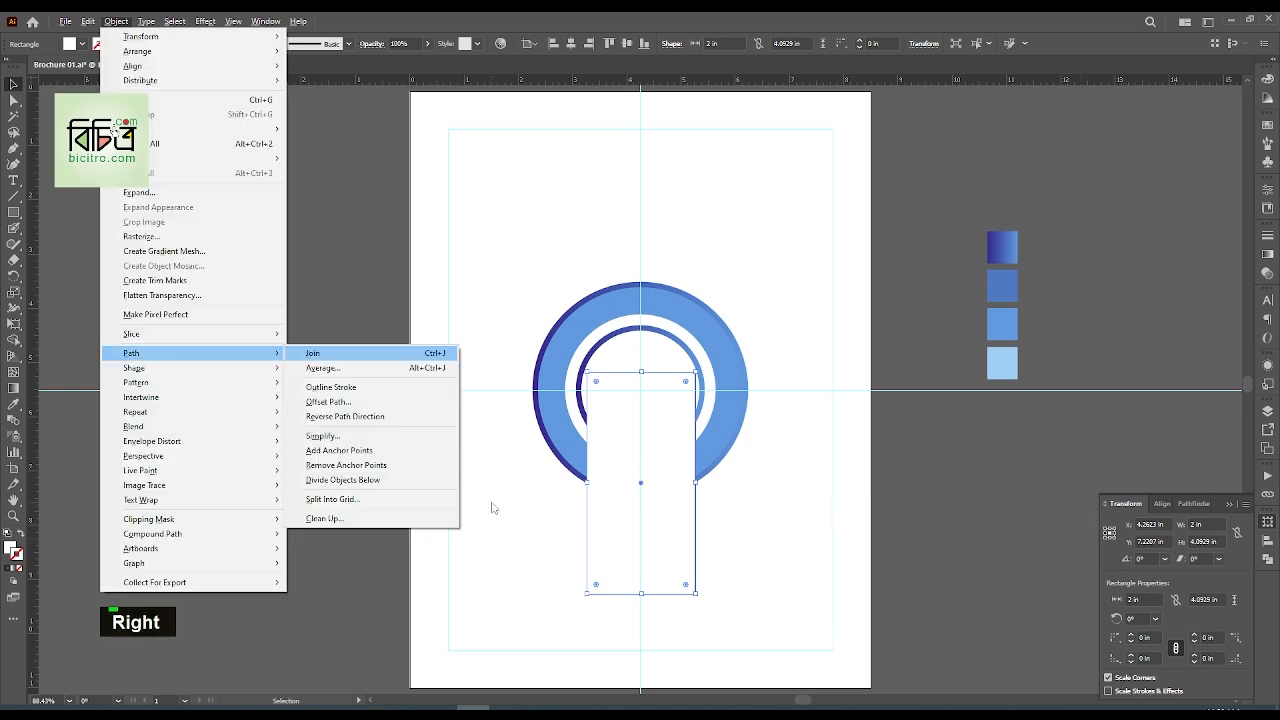
key("Down")
key("Down")
key("Down")
key("Return")
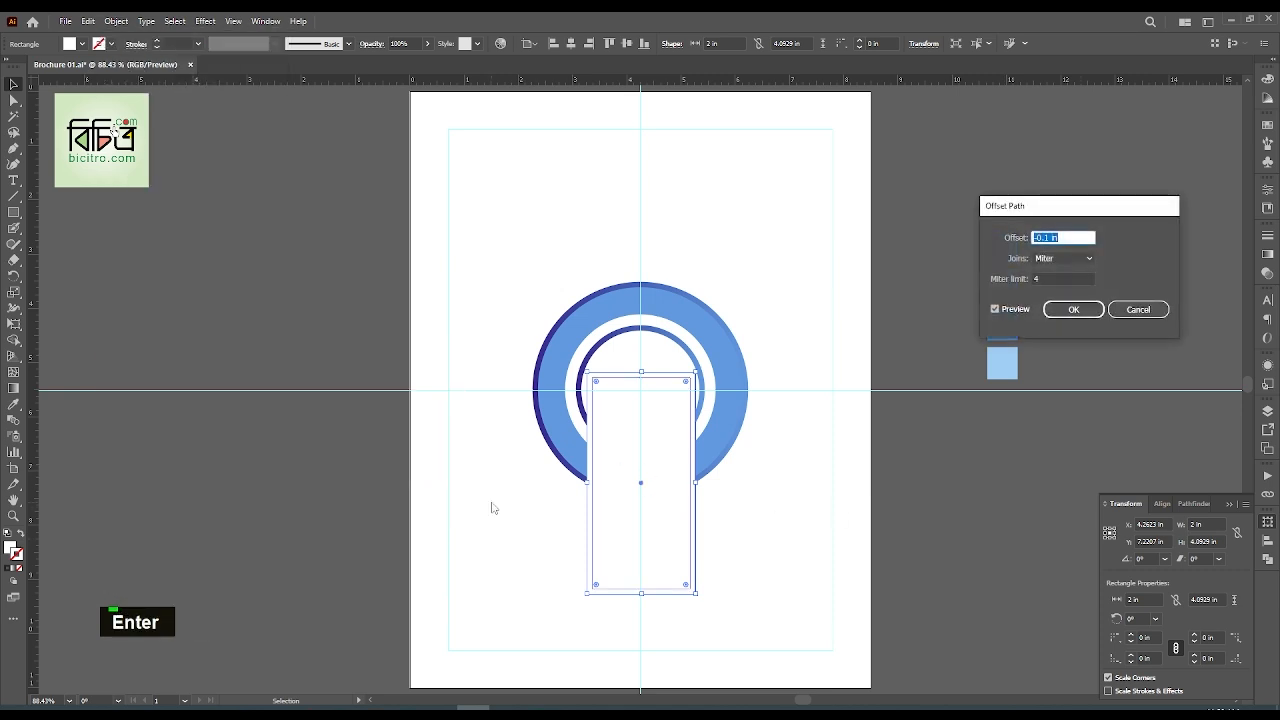
key("Return")
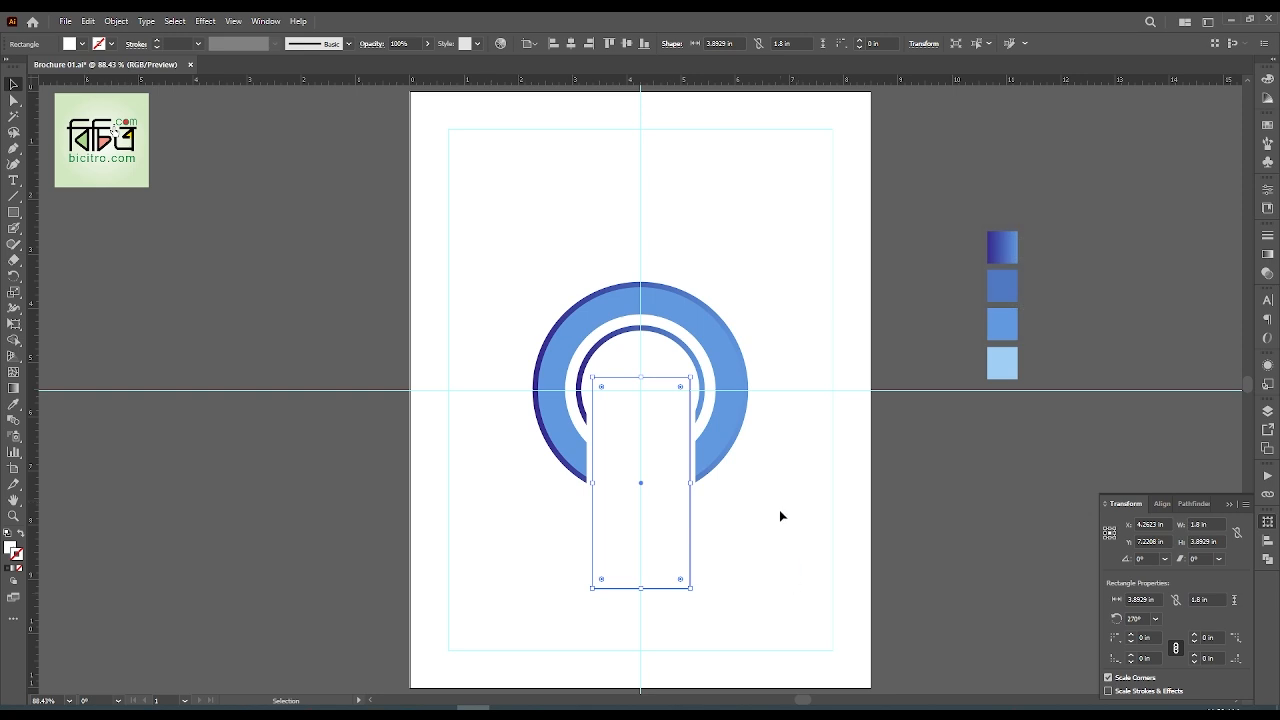
key("Delete")
Offset the 2 in wide rectangle's path by -0.2 in with miter joins
left_click(675, 515)
key("alt+o")
key("p")
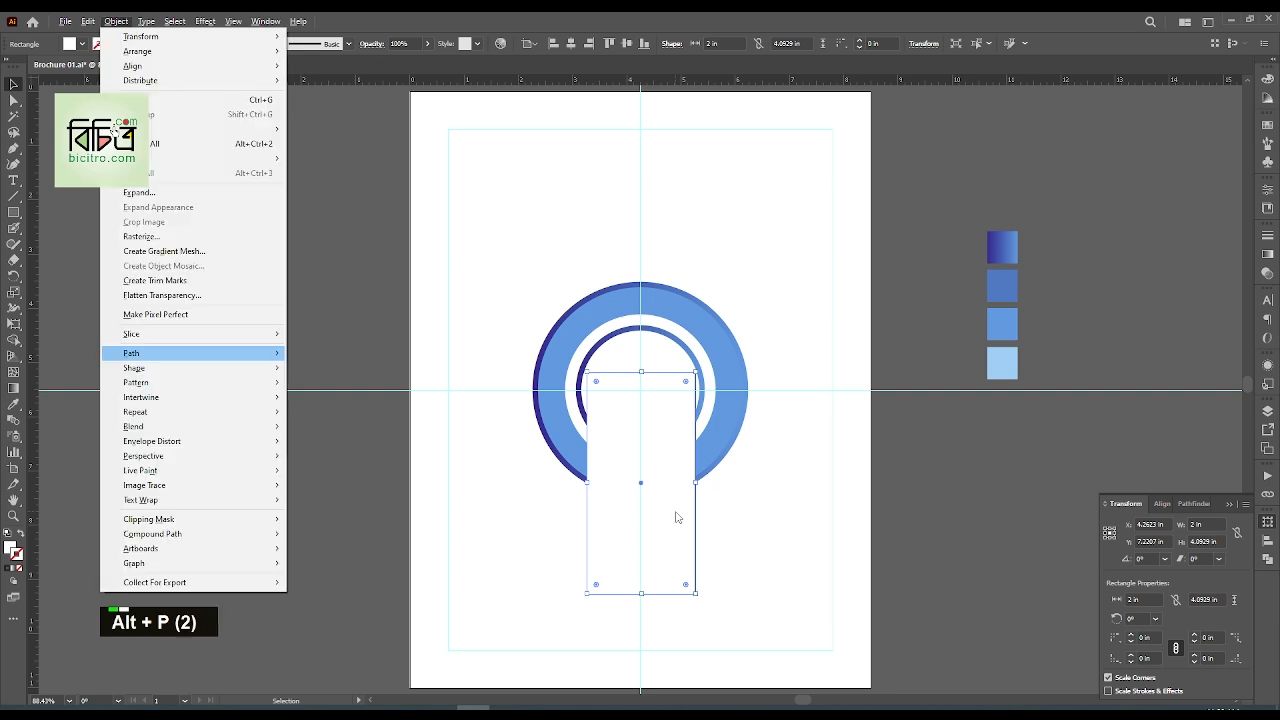
key("Right")
key("Down")
key("Down")
key("Down")
key("Return")
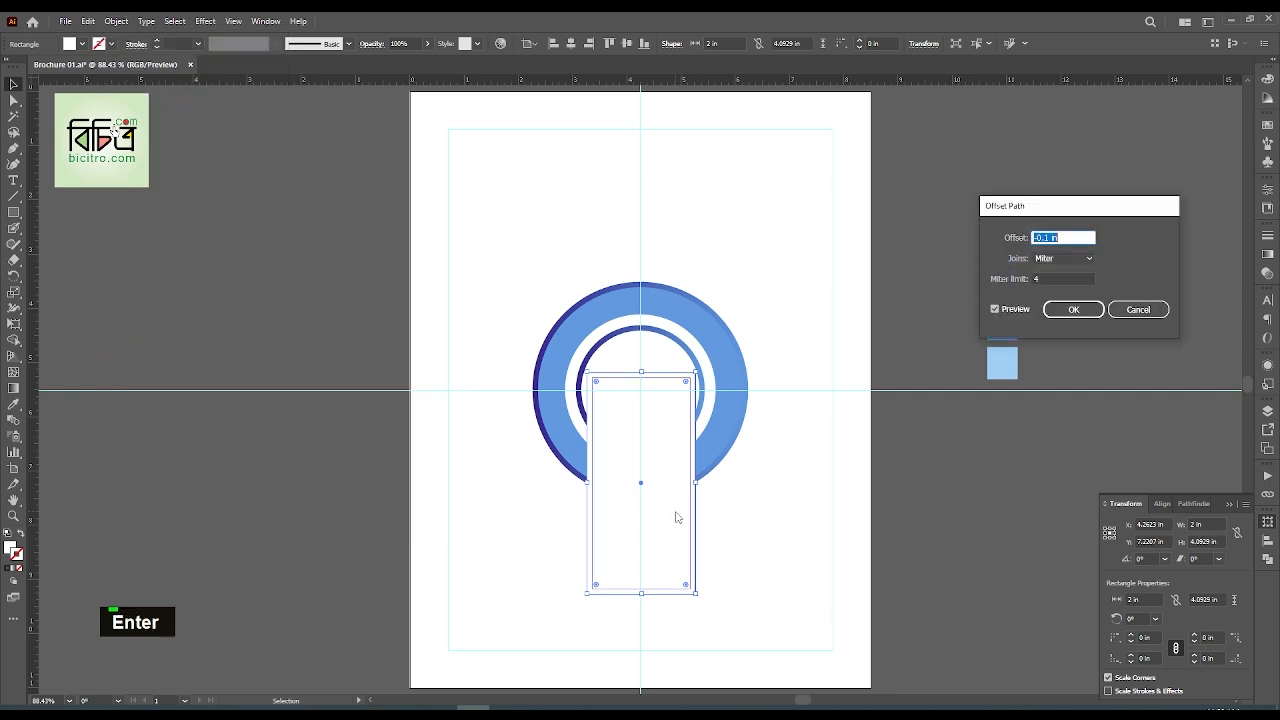
type("-.2")
key("Return")
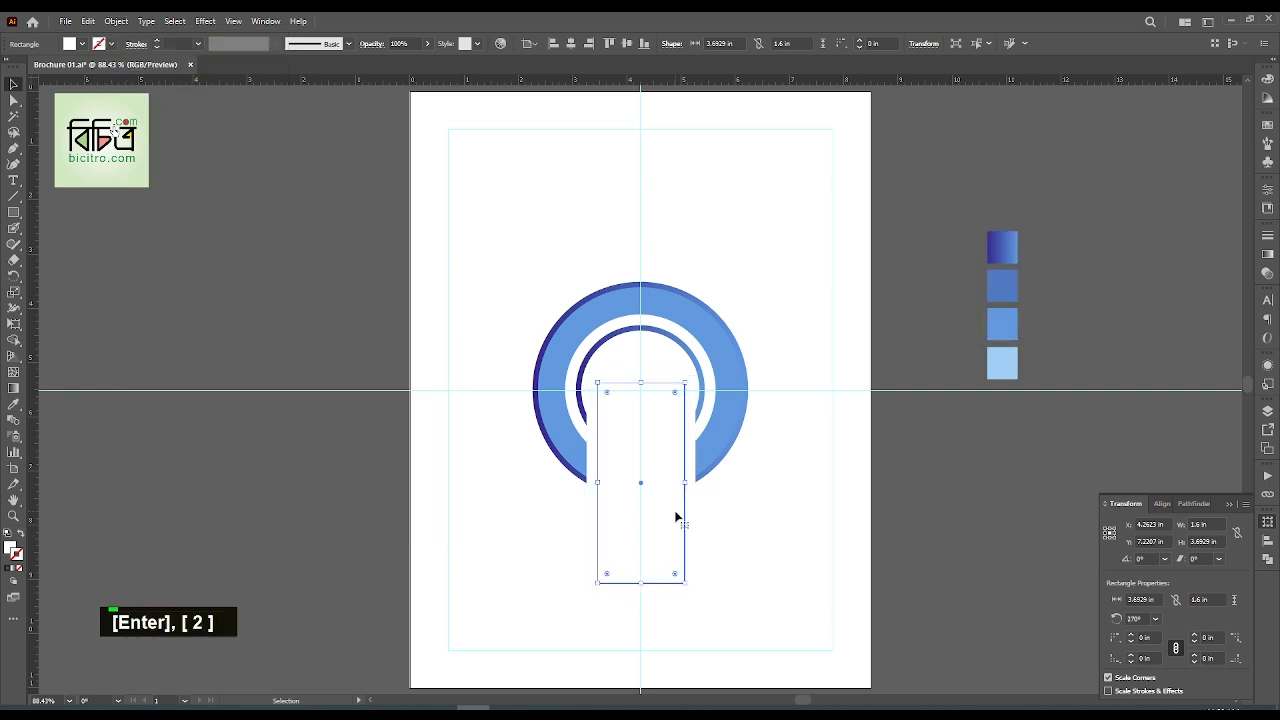
Offset the new inner rectangle's path by -0.1 in with miter joins to add a third nested rectangle
key("alt+o")
key("p")
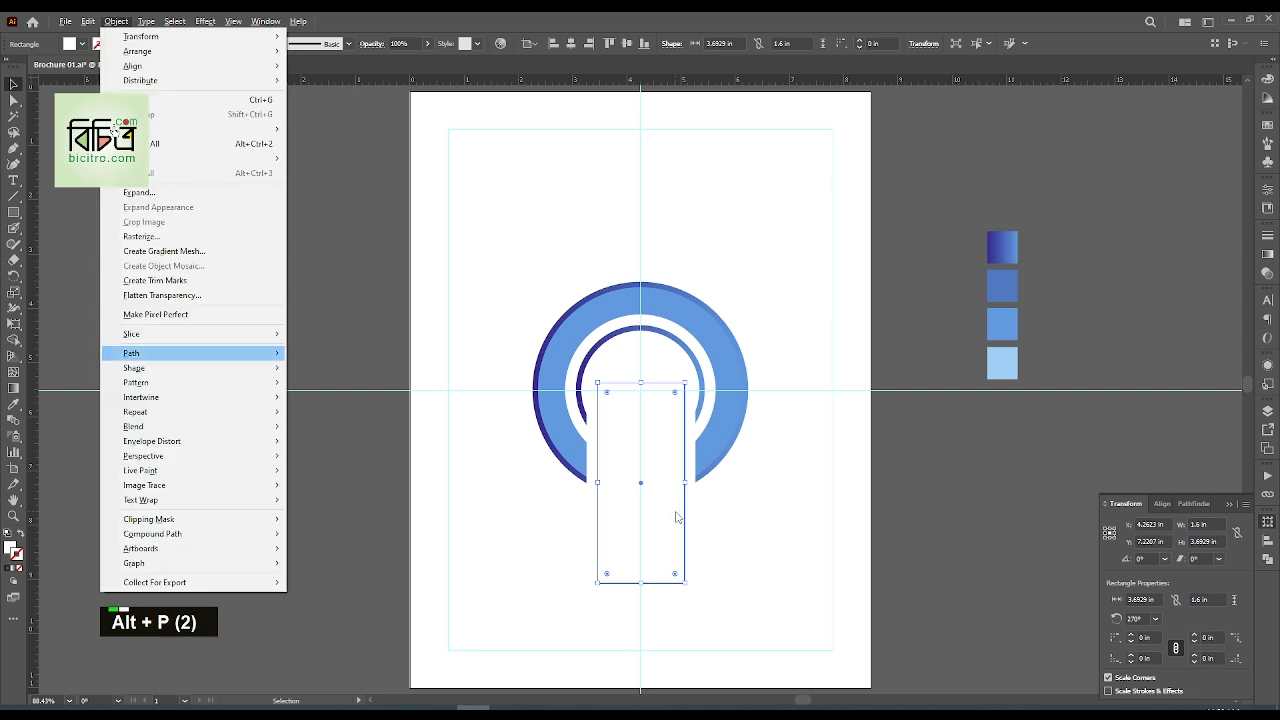
key("Right")
key("Down")
key("Down")
key("Down")
key("Return")
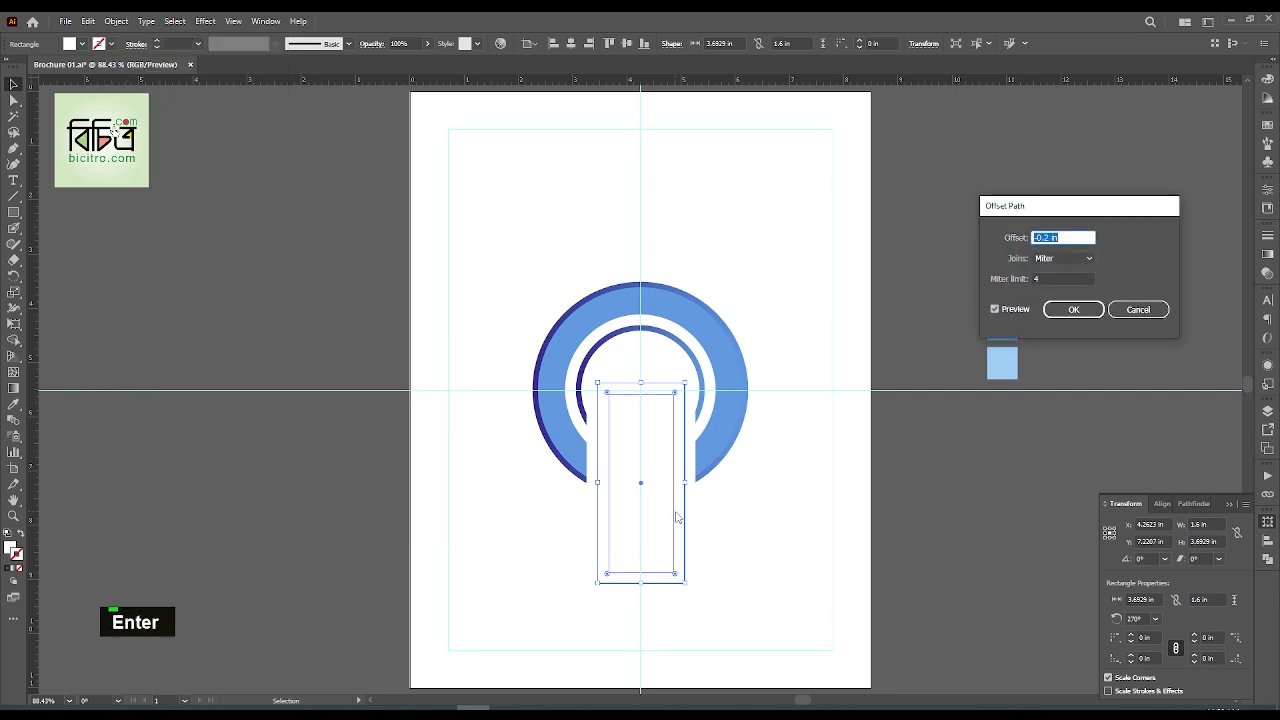
type("-.1")
key("Return")
key("1")
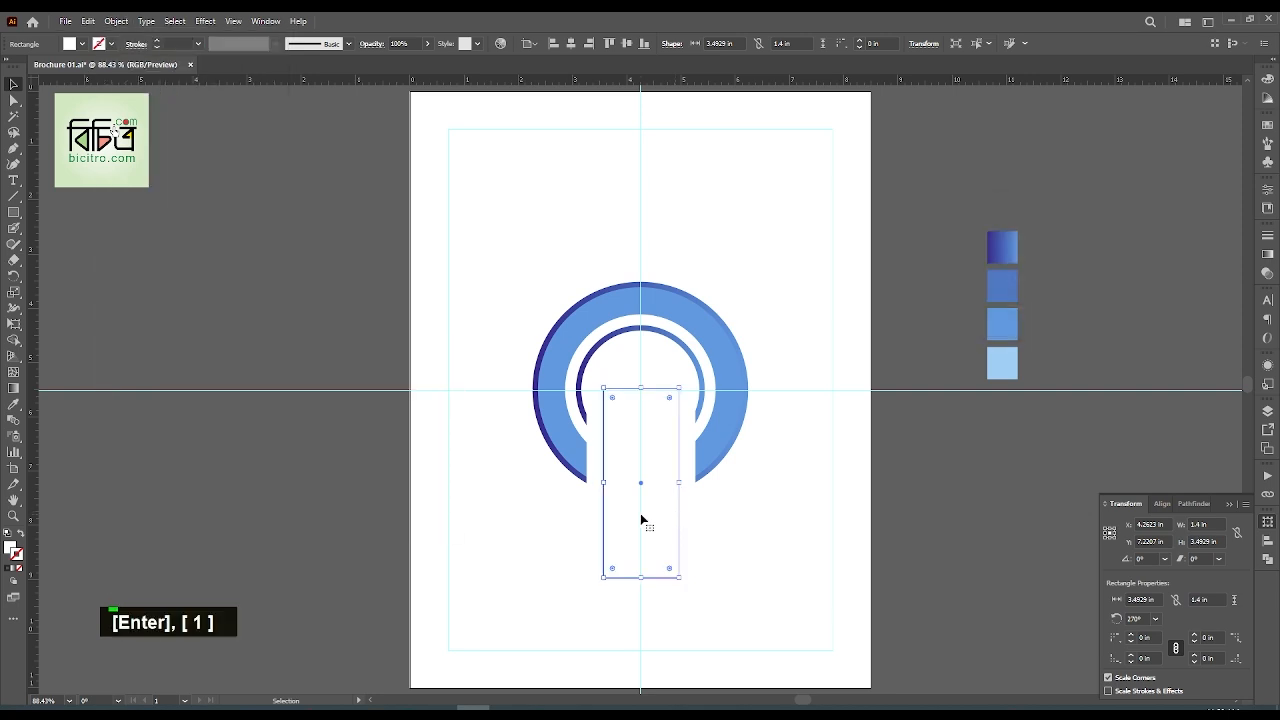
Fill the middle rectangle and the circle forming the thin inner ring with the medium blue of the second sample swatch
left_click(685, 515)
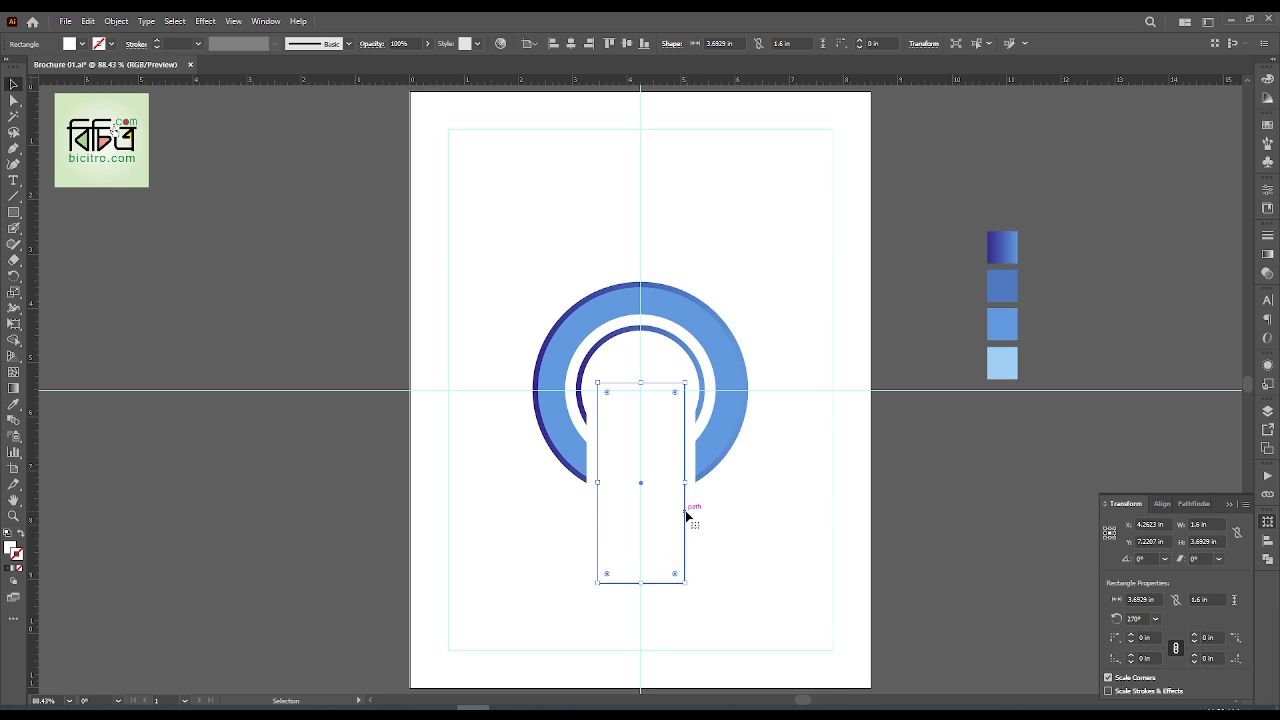
key("i")
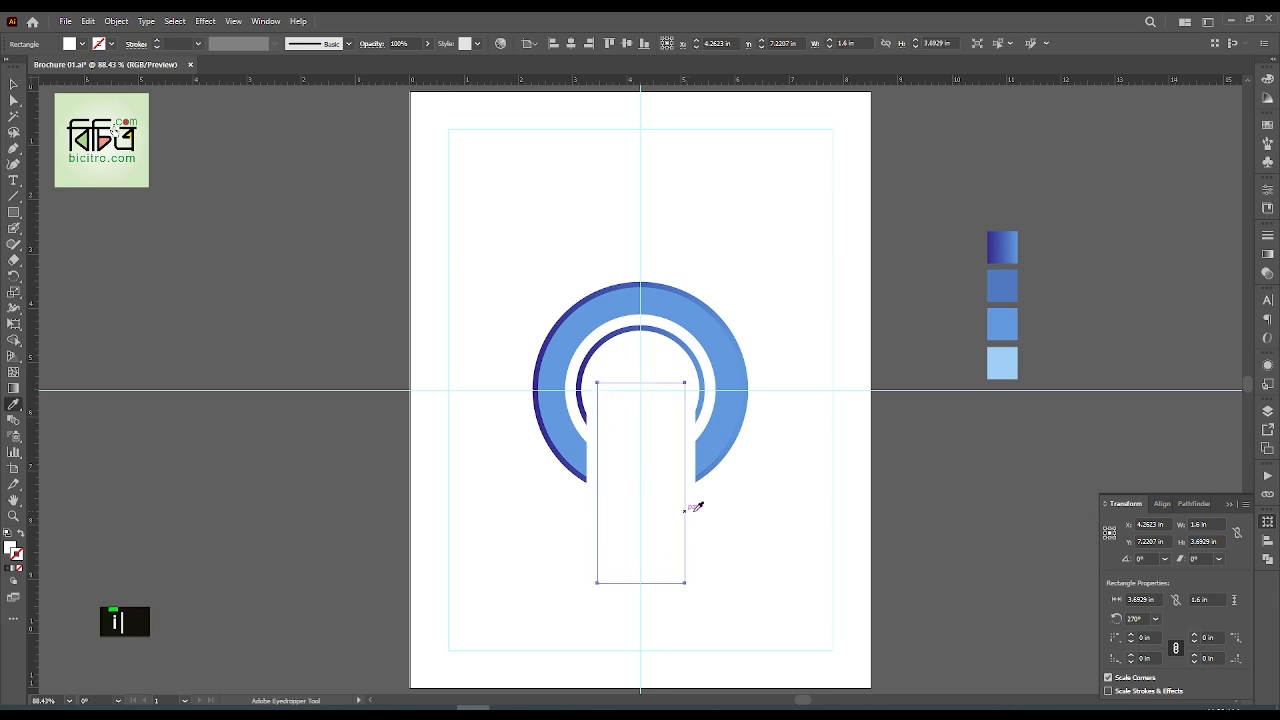
left_click(707, 372)
key("a")
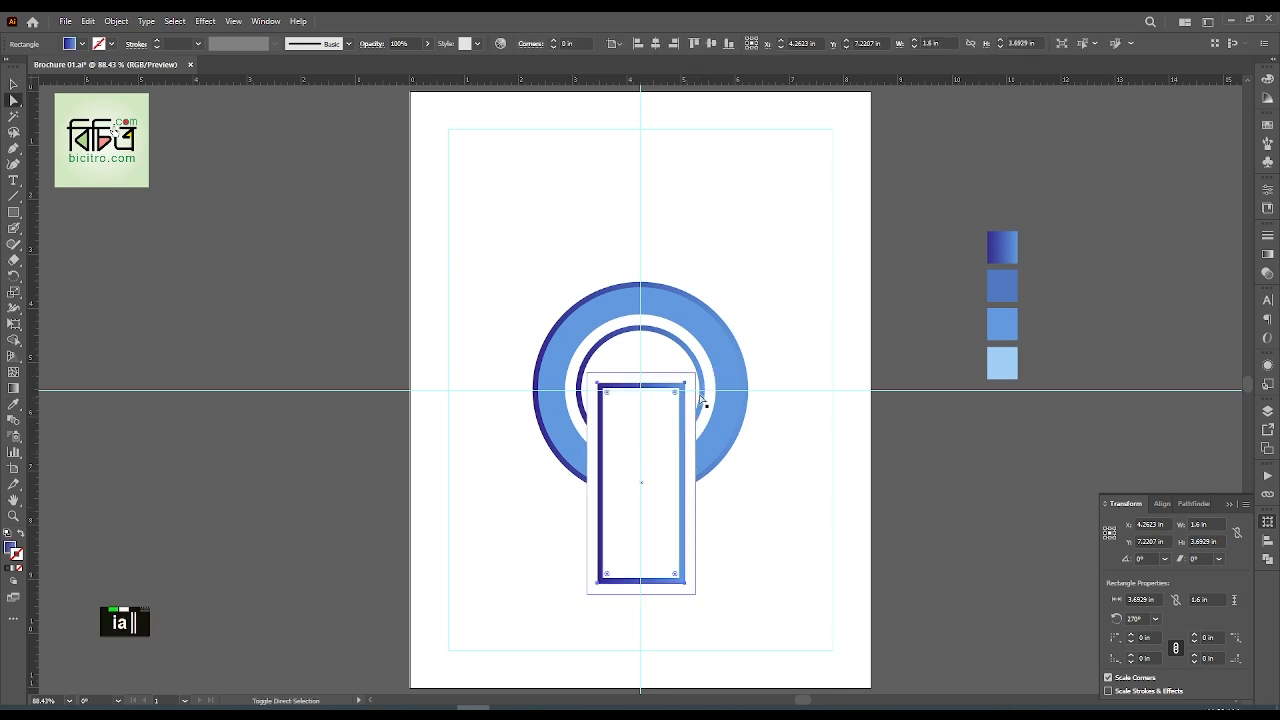
left_click(706, 372, "shift")
key("i")
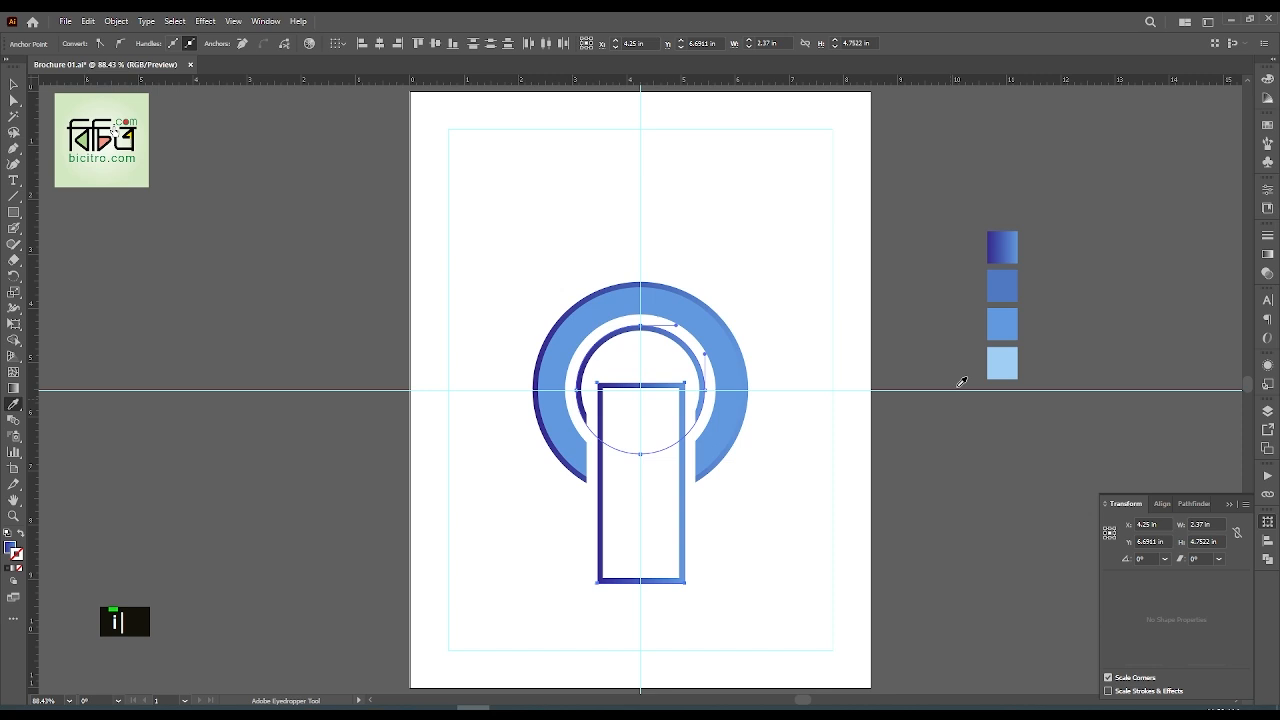
left_click(1000, 286)
left_click(13, 84)
left_click(777, 557)
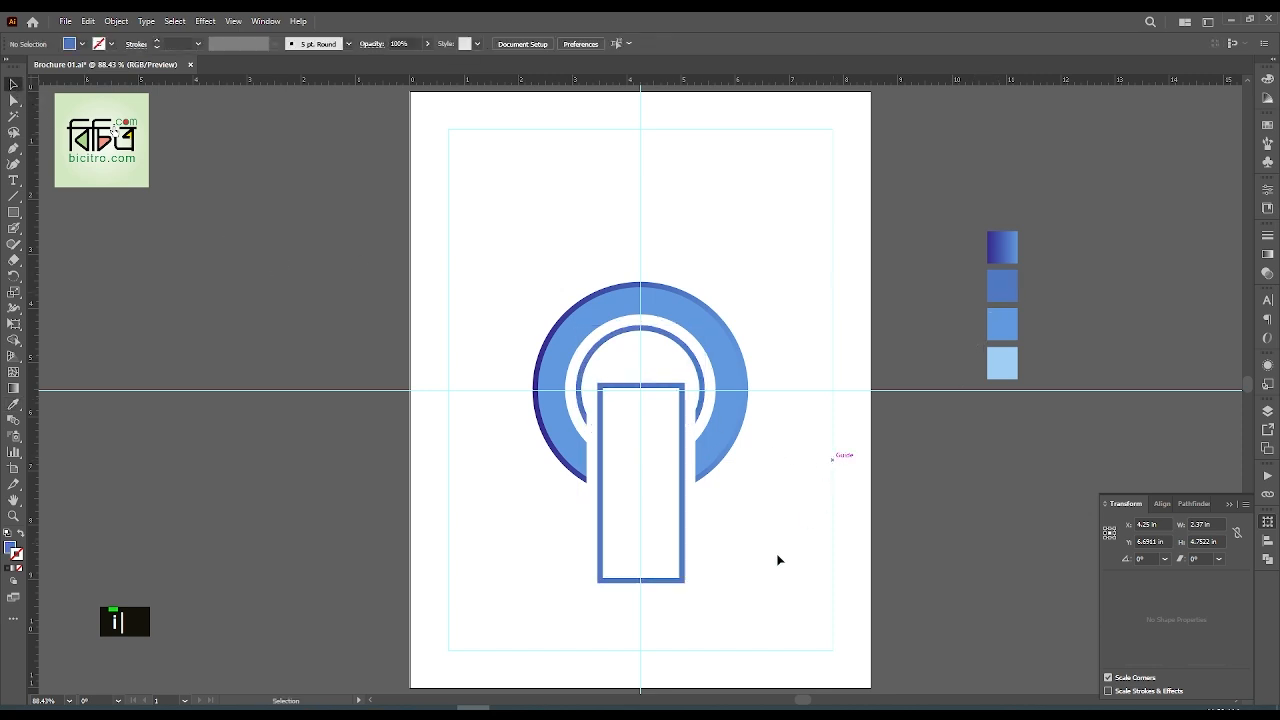
Send the three nested rectangles to the back, behind the circles
left_click_drag(791, 586, 527, 535)
key("ctrl+shift+bracketleft")
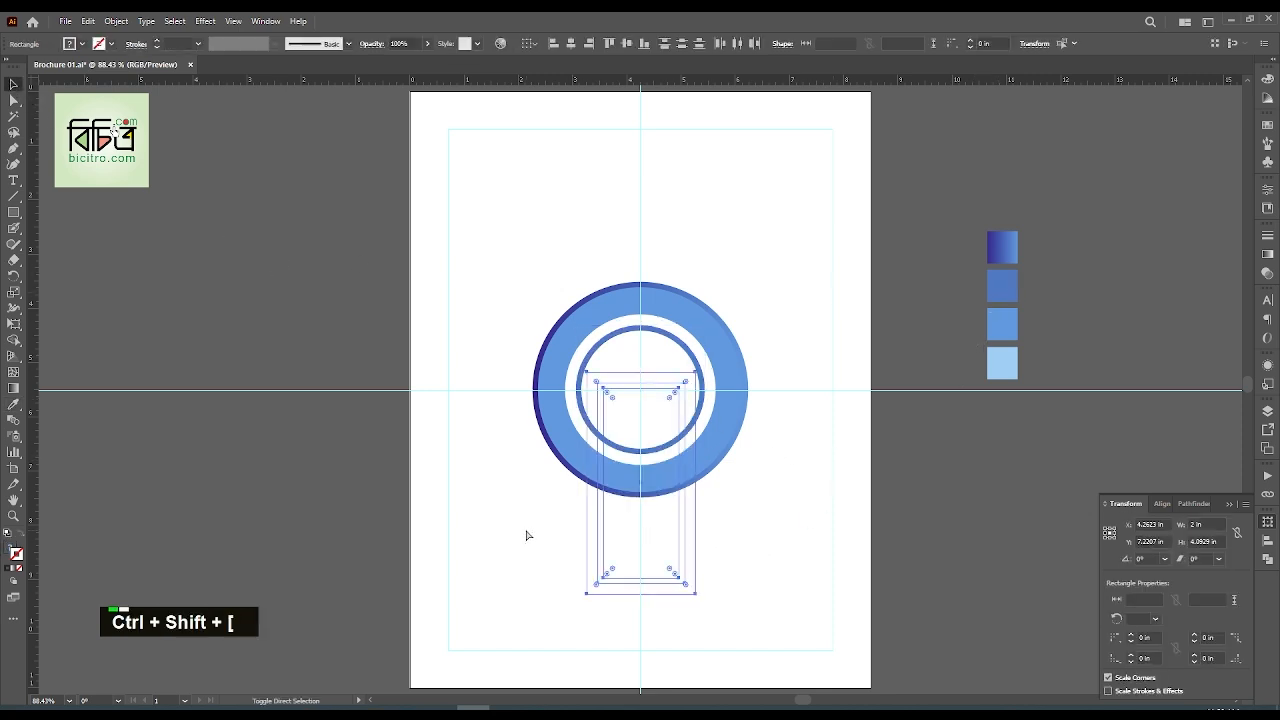
left_click(887, 540)
Unlock all objects, remove the fill from the page-sized background rectangle and send it to the back
key("ctrl+alt+2")
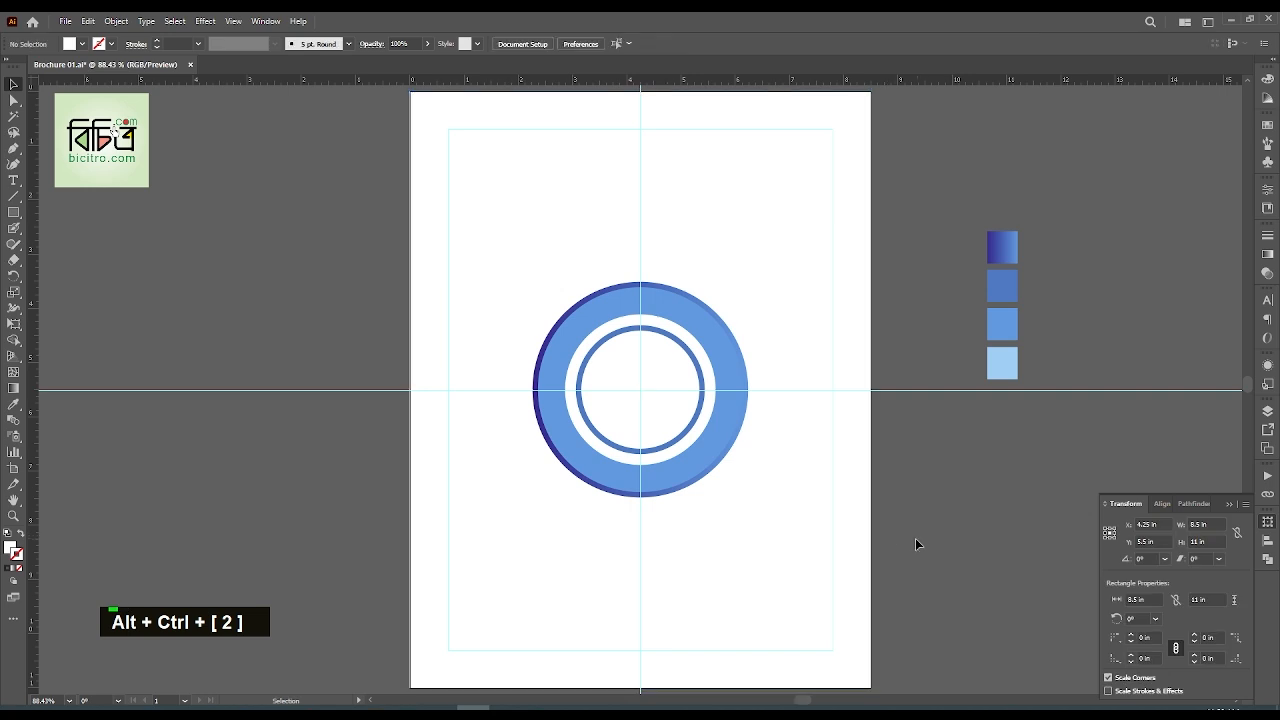
double_click(437, 640)
left_click(9, 568)
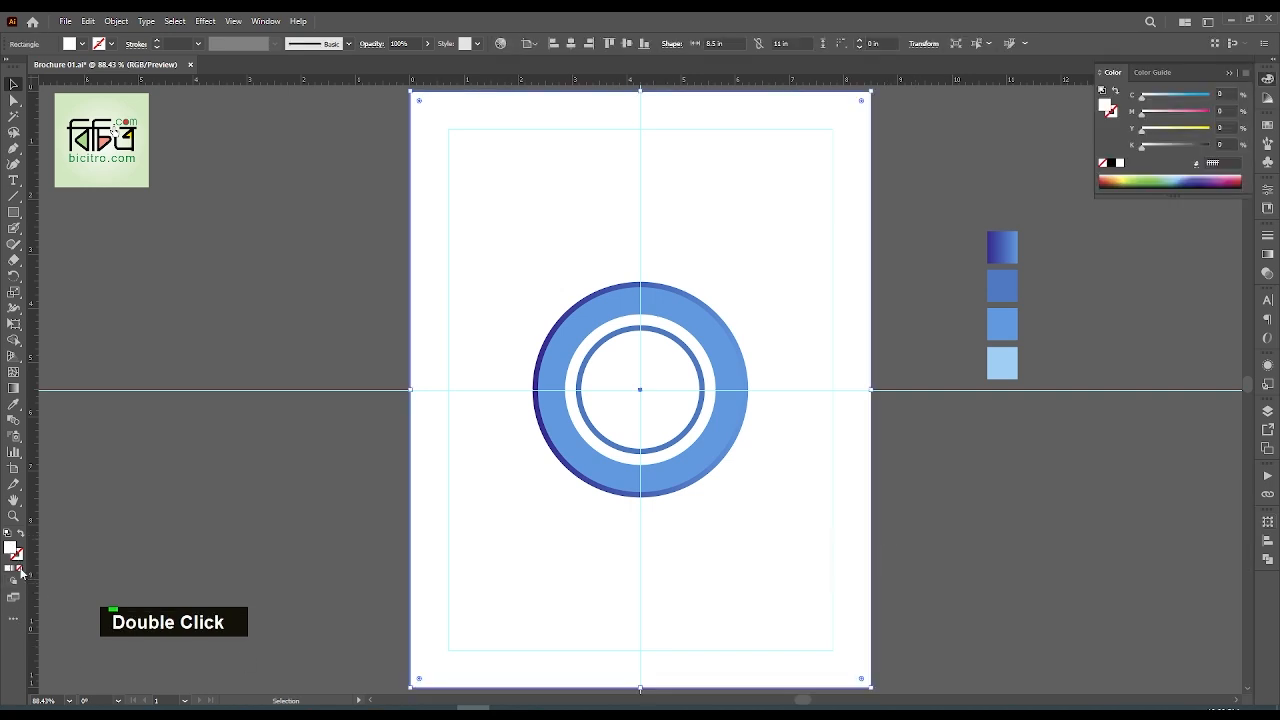
left_click(20, 572)
key("ctrl+shift+bracketleft")
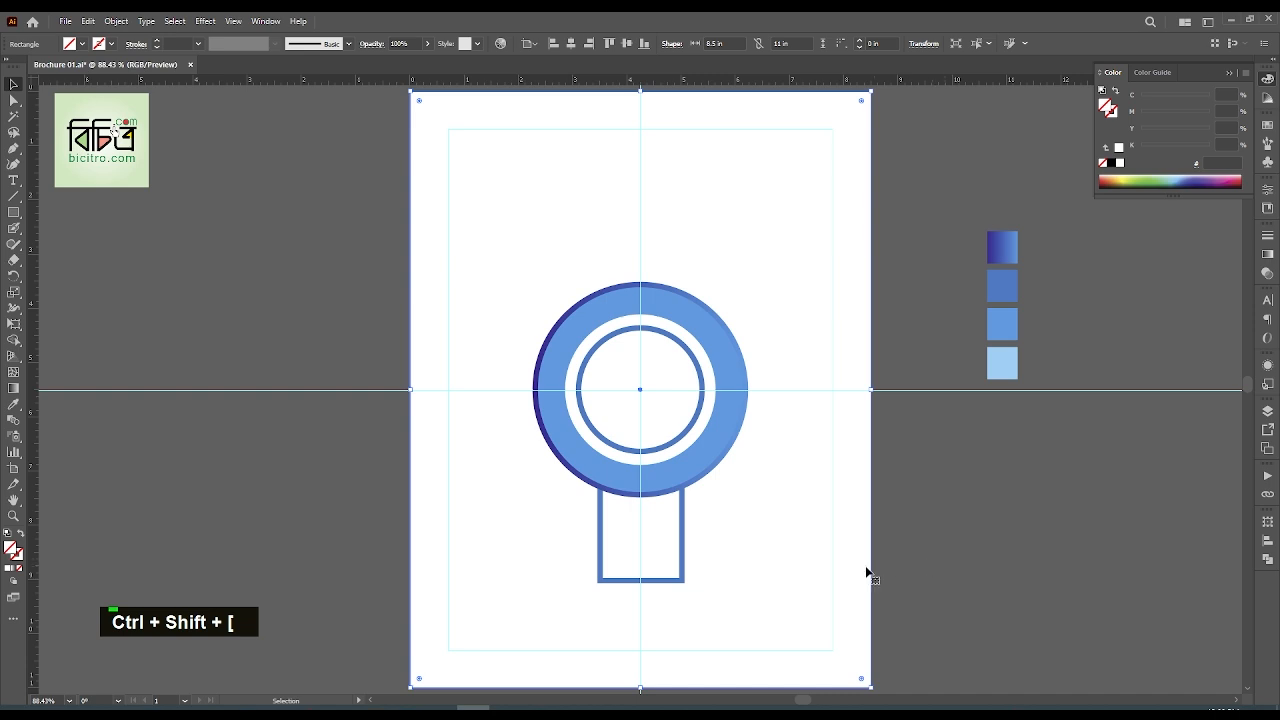
Lock the page-sized background rectangle again
left_click(953, 536)
left_click_drag(870, 569, 850, 570)
key("ctrl+2")
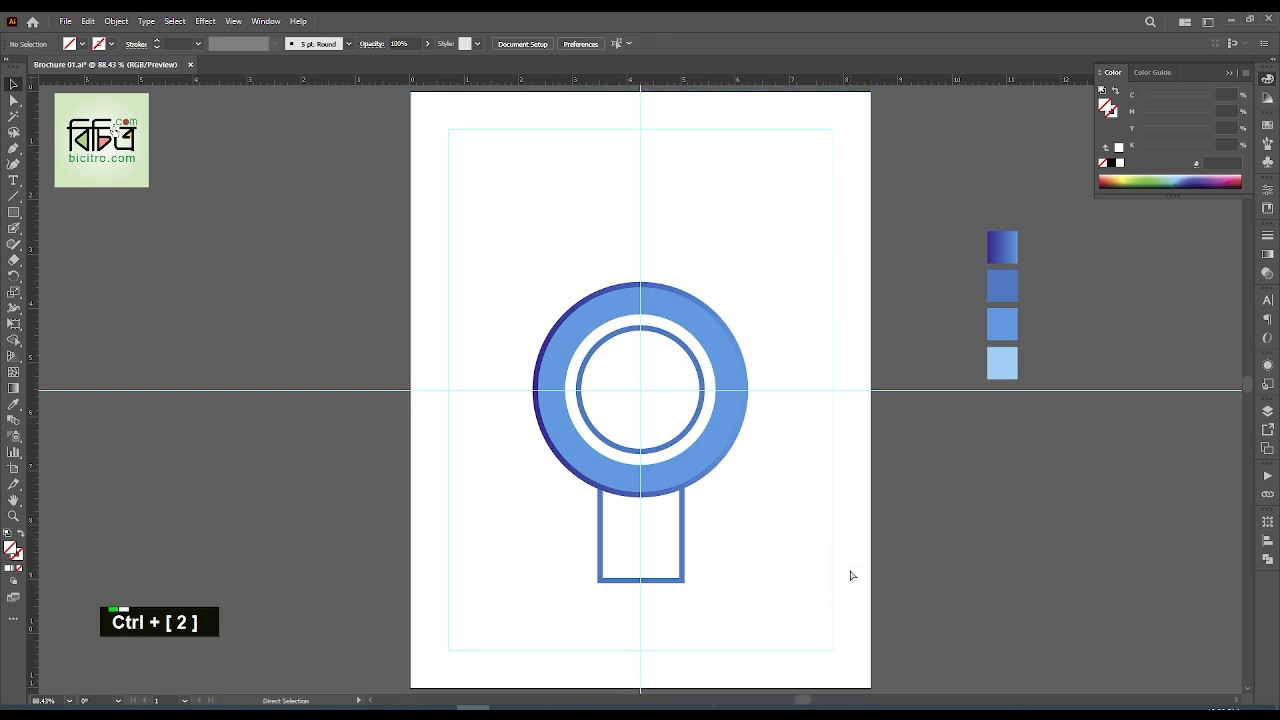
Move the three nested rectangles straight down about 0.5 in below the circles
left_click_drag(771, 617, 679, 568)
left_click(1269, 541)
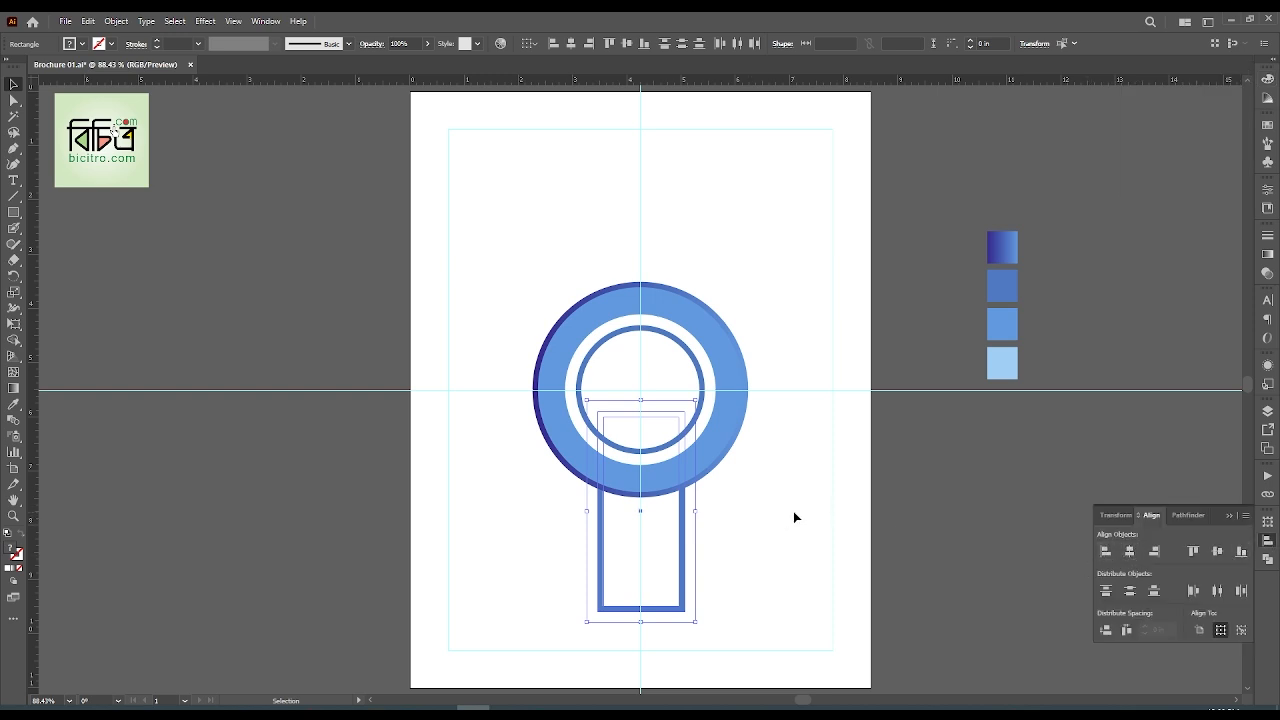
left_click(757, 594)
Round the lower corners of the three nested rectangles with a 0.7 in radius
key("a")
left_click_drag(733, 627, 537, 586)
left_click_drag(612, 598, 800, 459)
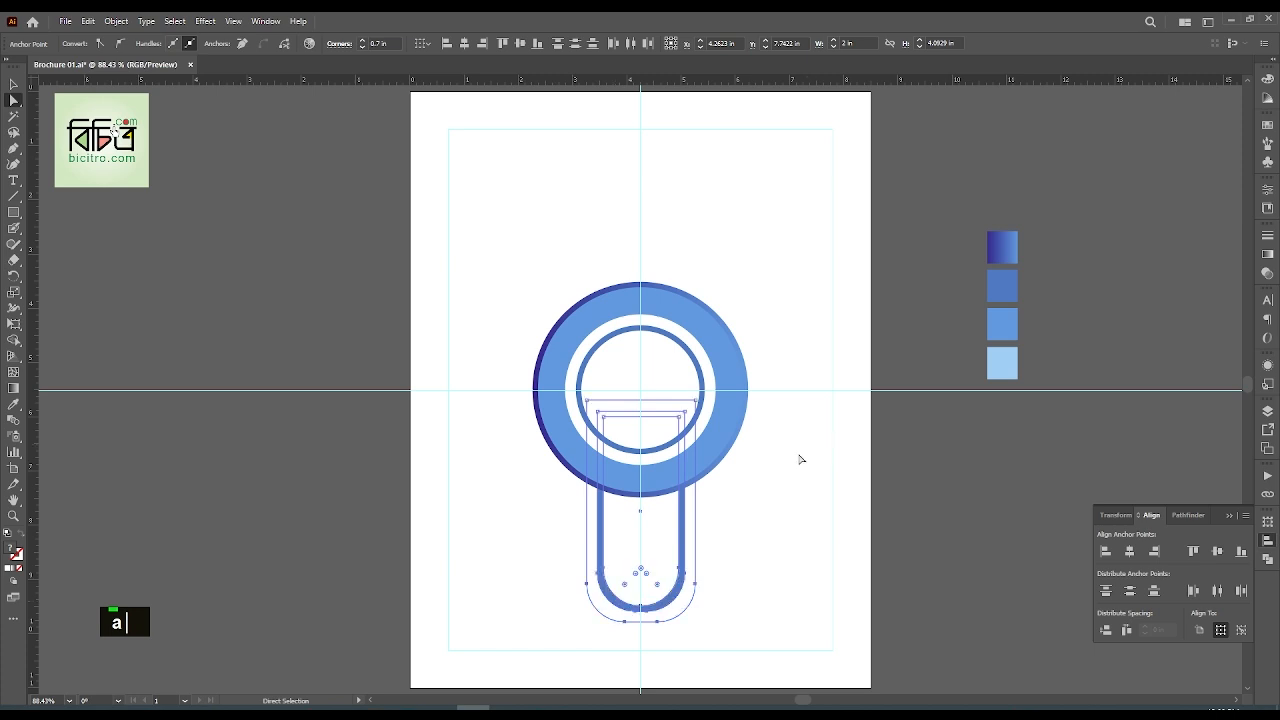
left_click(765, 569)
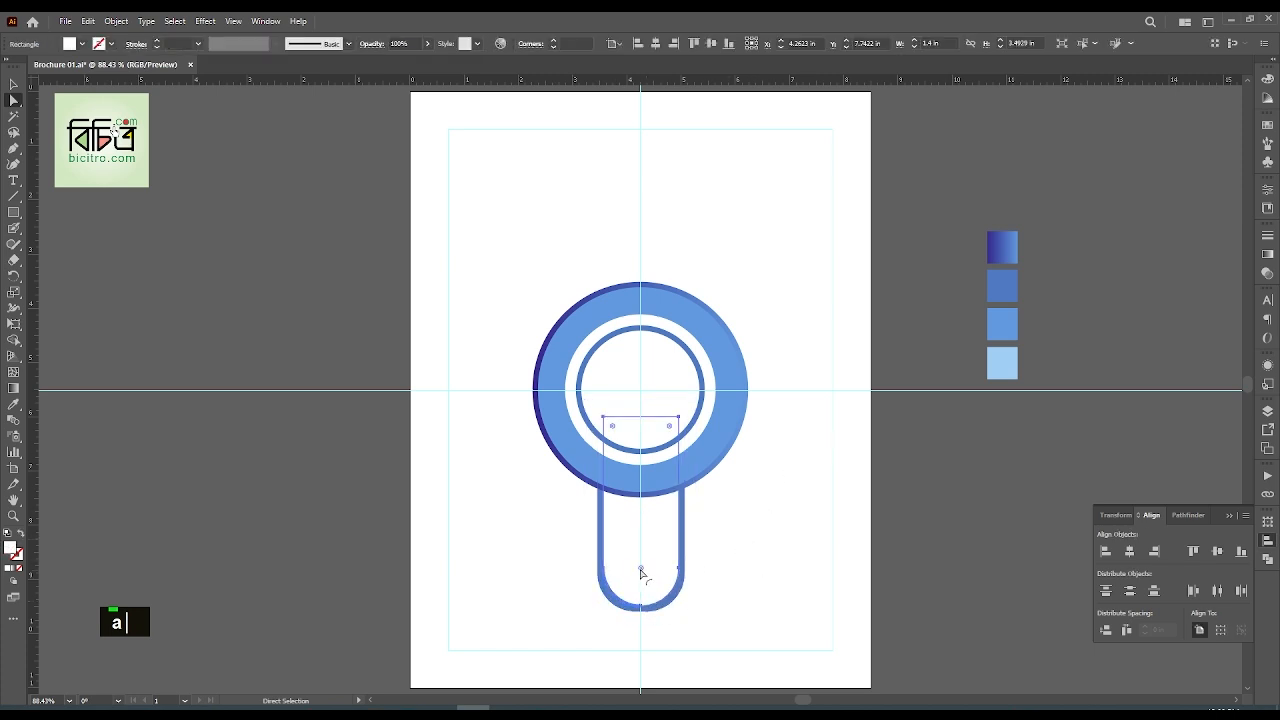
Fully round the lower ends of the middle and outer nested rectangles, temporarily hiding the ones in front, and show all hidden objects again
key("ctrl+3")
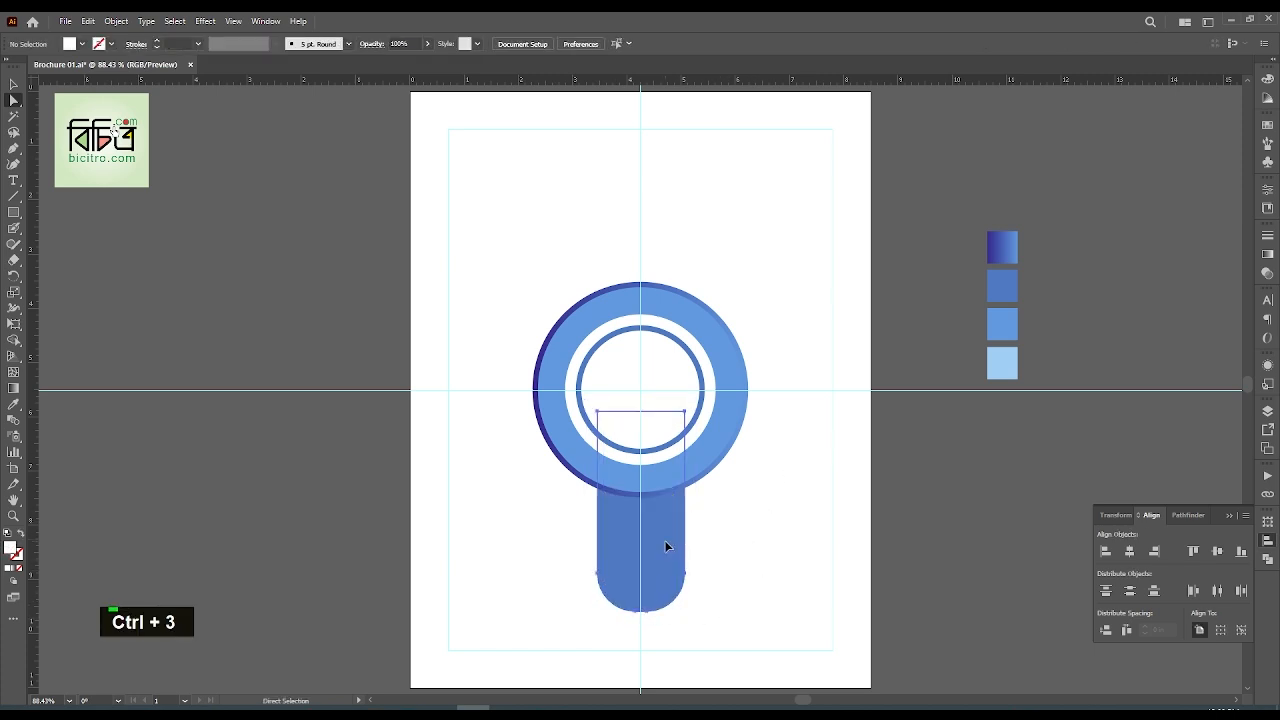
left_click(667, 546)
key("ctrl+3")
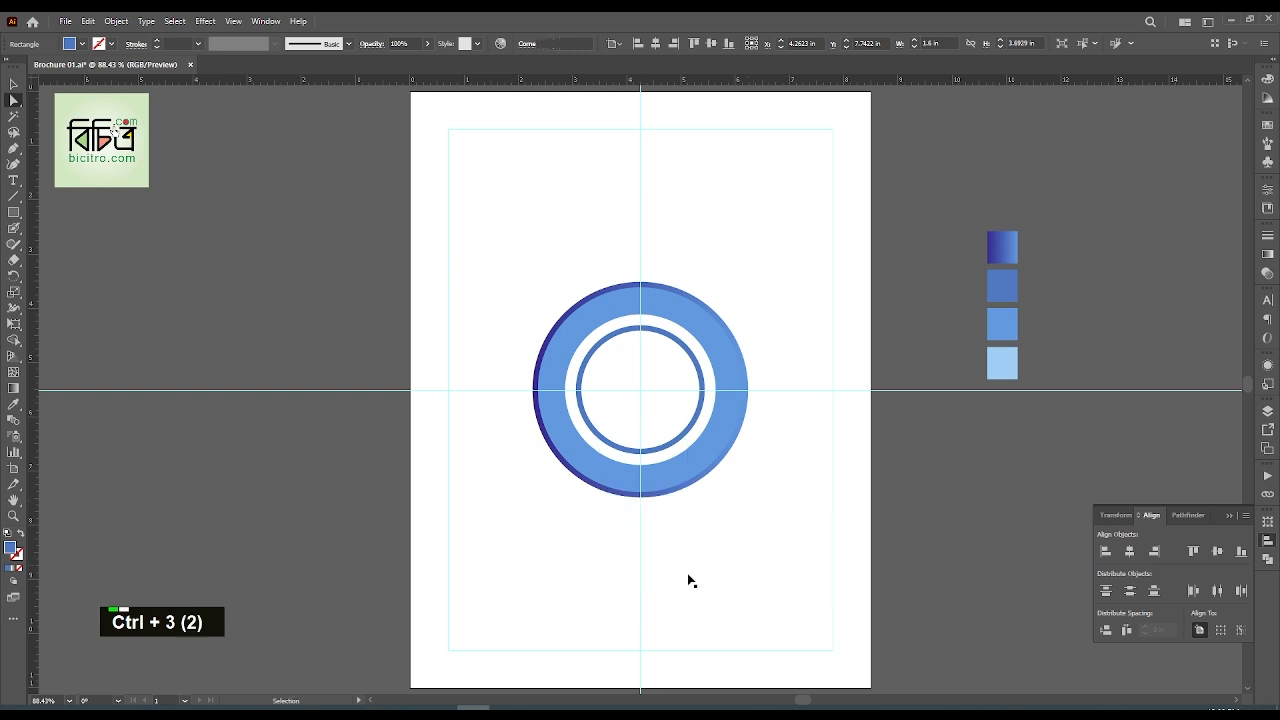
left_click(665, 555)
left_click_drag(626, 585, 804, 457)
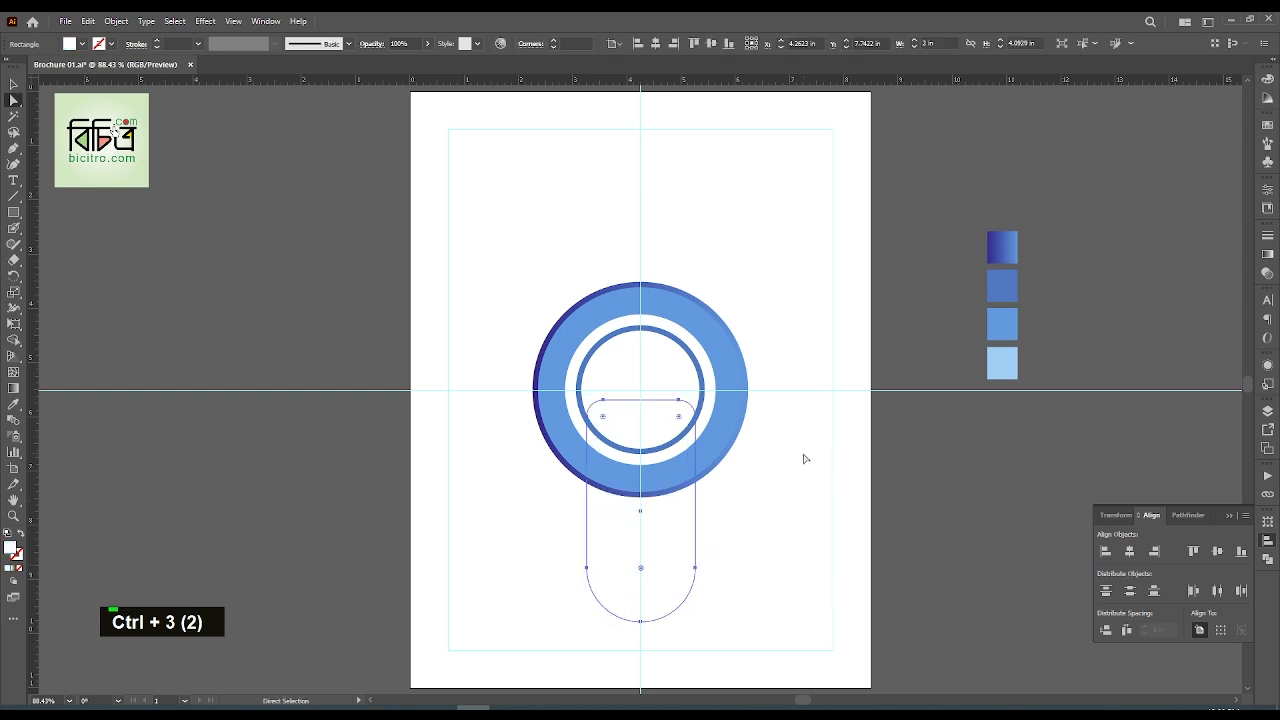
key("ctrl+alt+3")
left_click(511, 478)
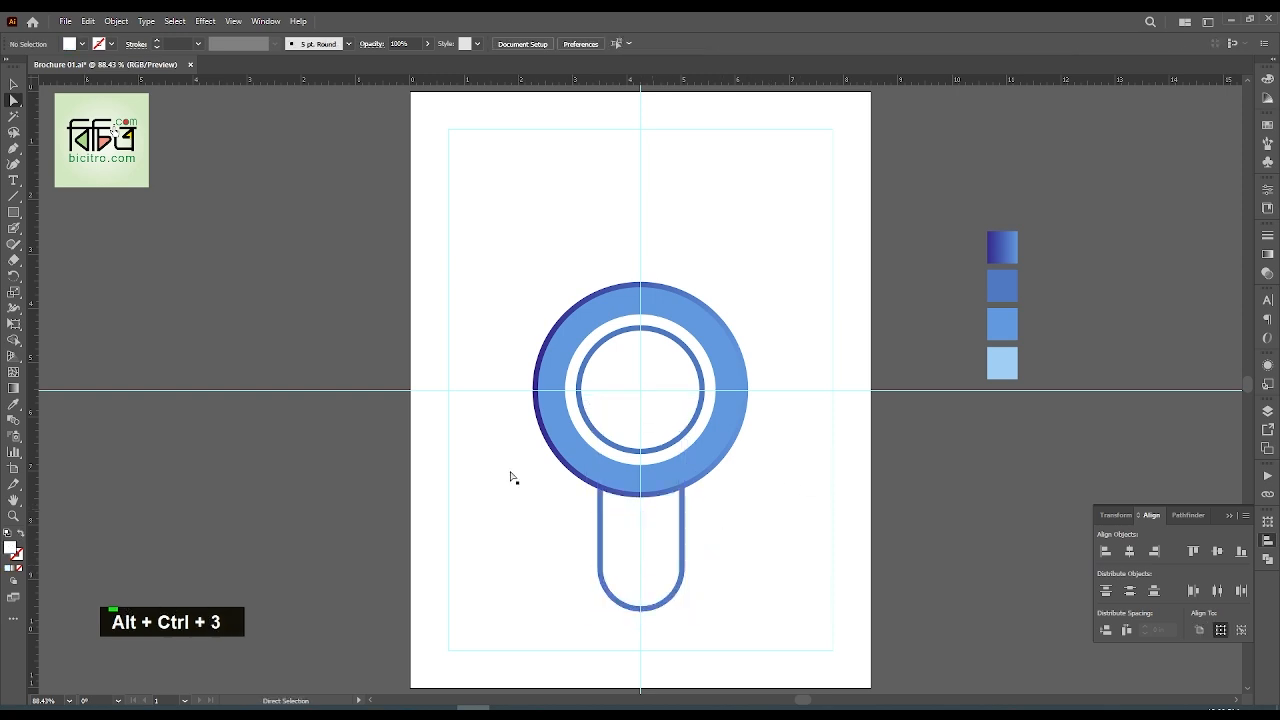
Try to merge the innermost white rectangle with the large light-blue circle using the Shape Builder
left_click(13, 85)
left_click(669, 521)
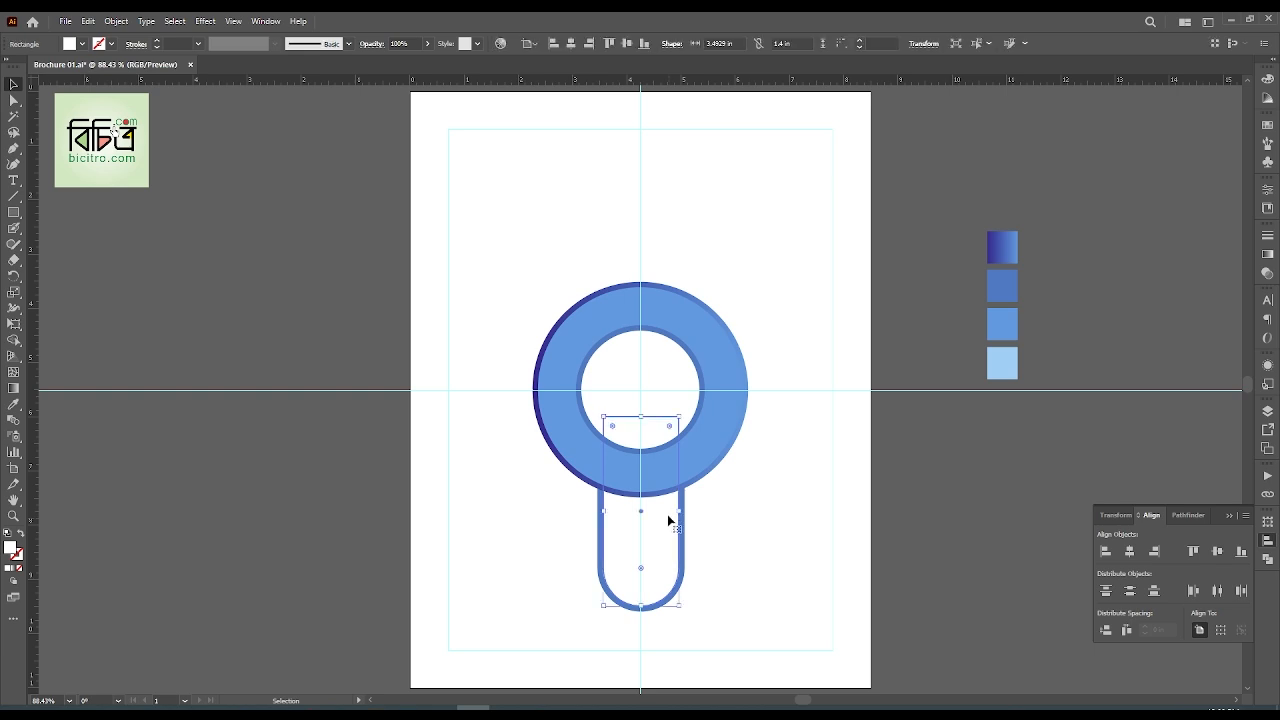
left_click(665, 473, "shift")
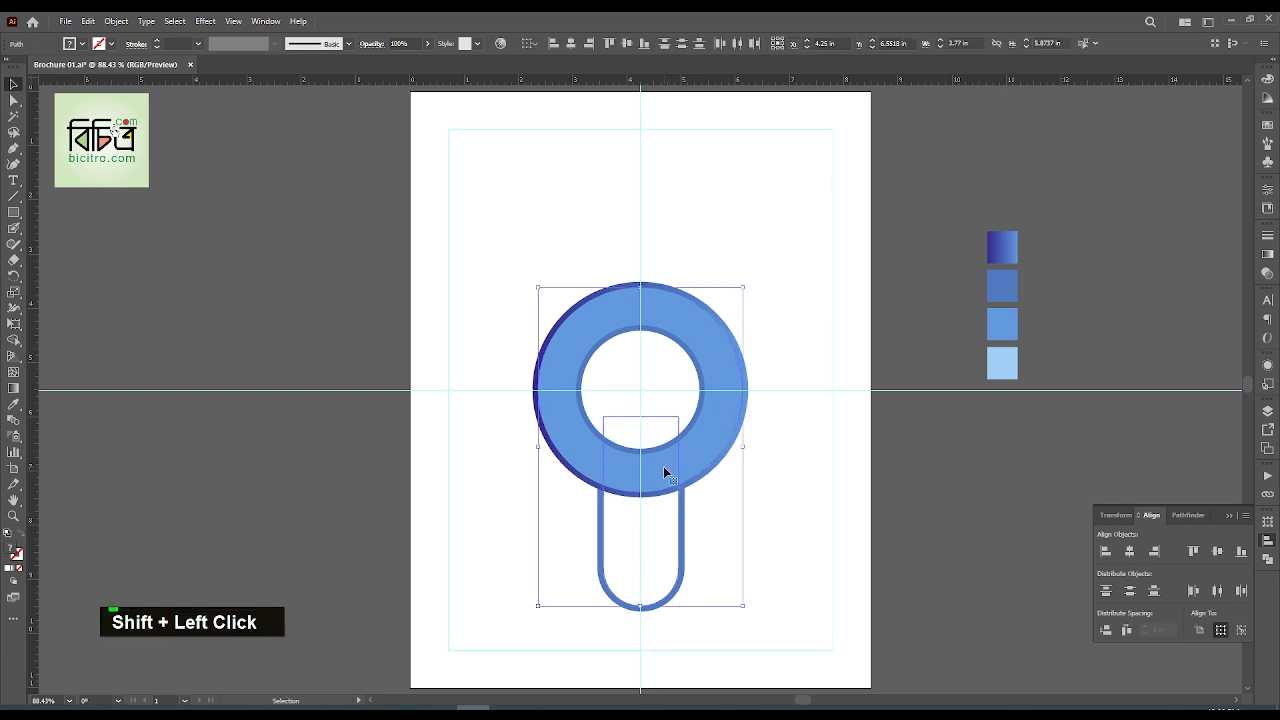
key("shift+m")
mouse_move(648, 523)
left_mouse_down()
mouse_move(642, 441)
mouse_move(609, 441)
mouse_move(591, 414)
left_mouse_up()
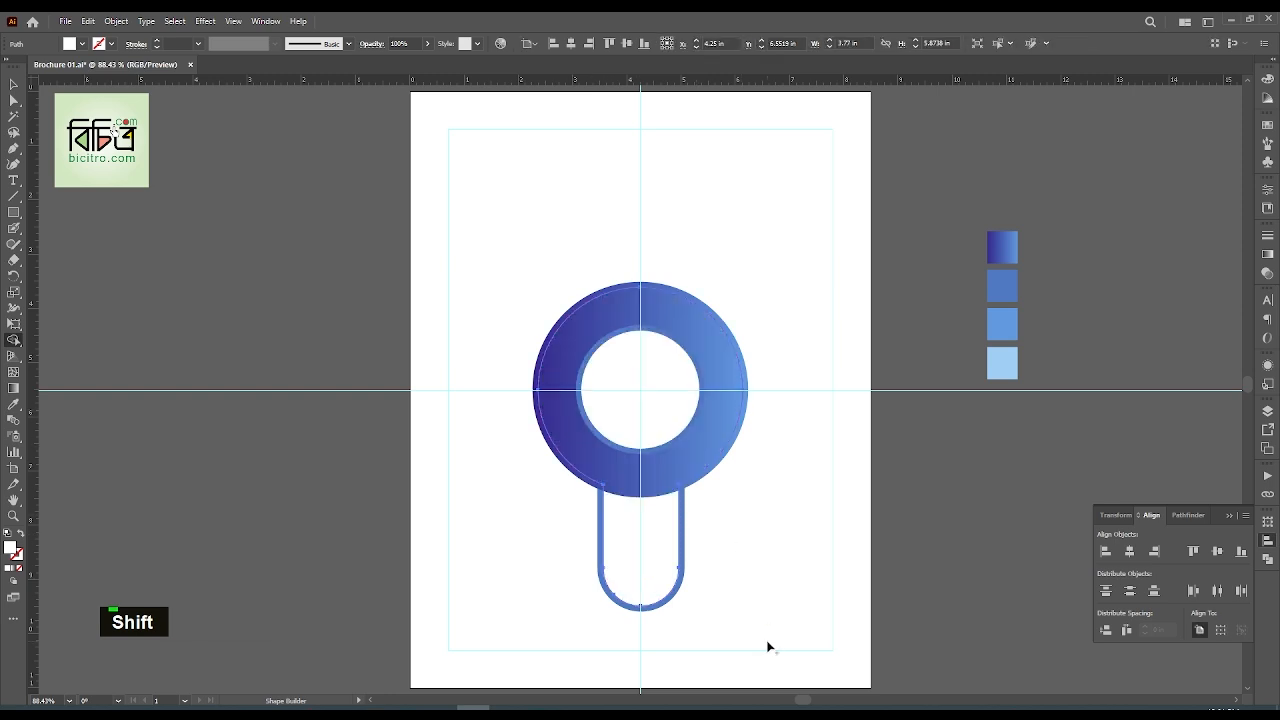
Undo the Shape Builder merges of the circle and the rectangle and clear the selection
key("ctrl")
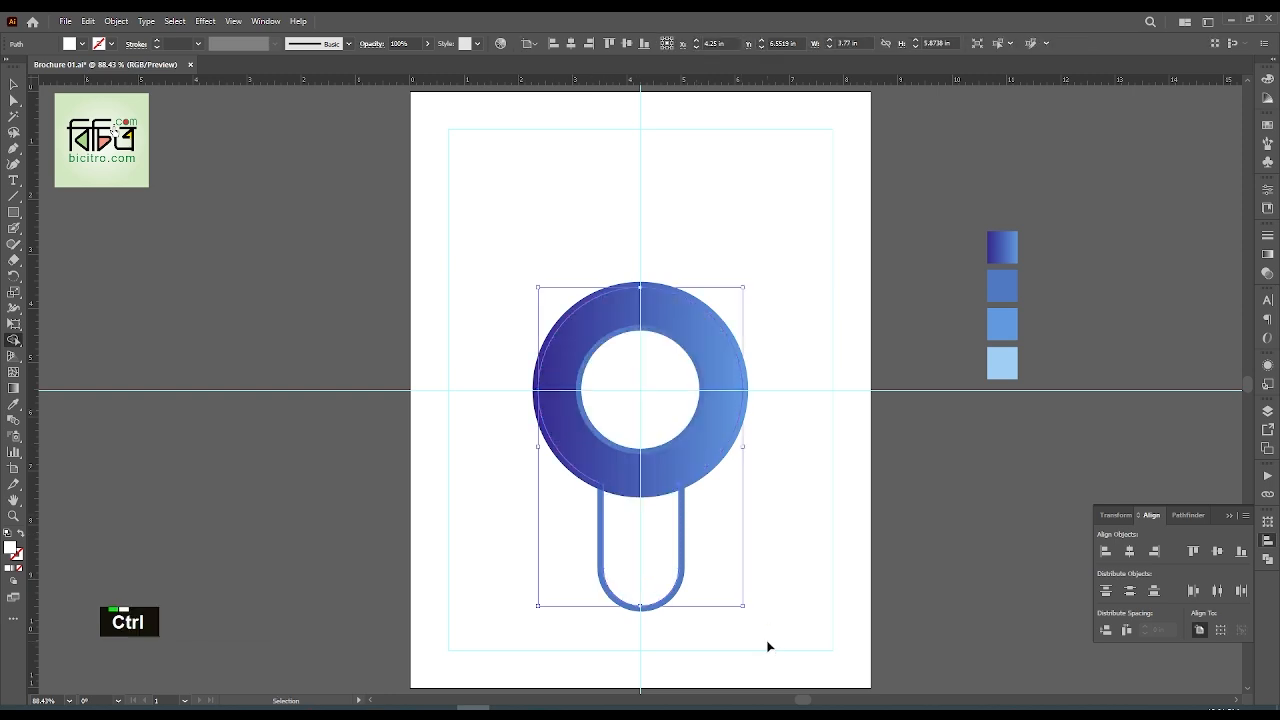
key("ctrl+z")
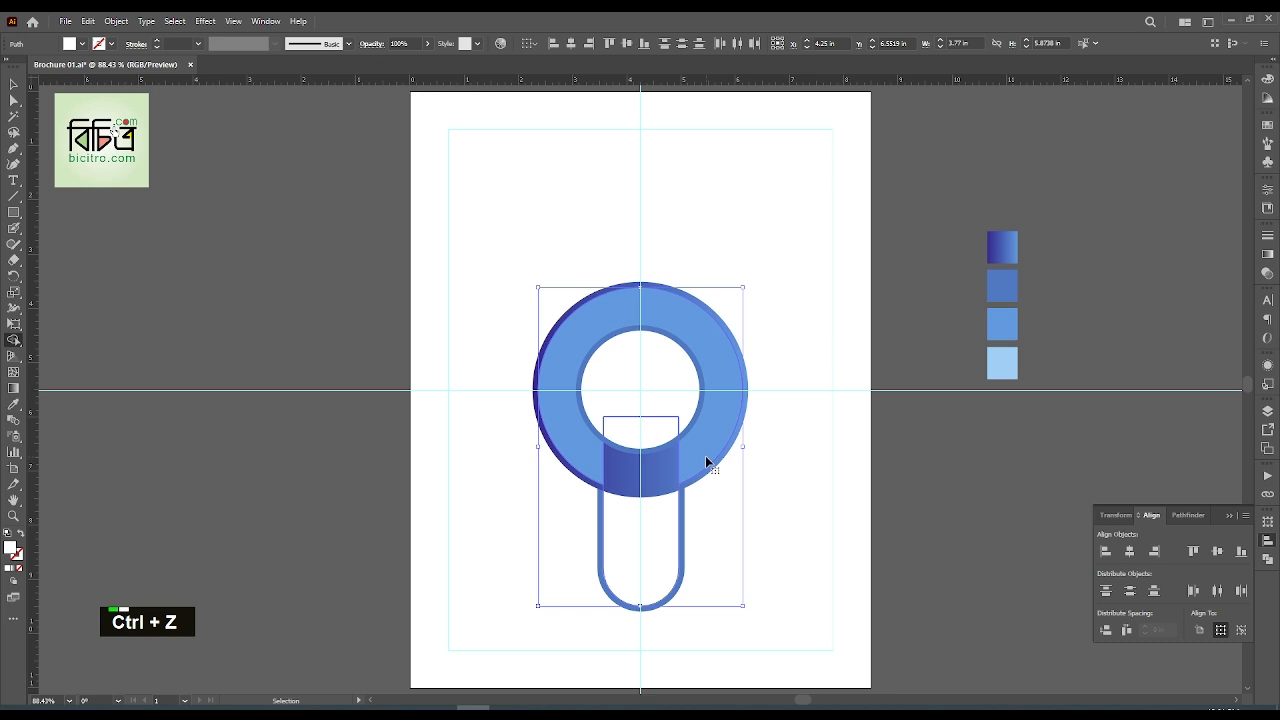
key("ctrl+z")
key("ctrl")
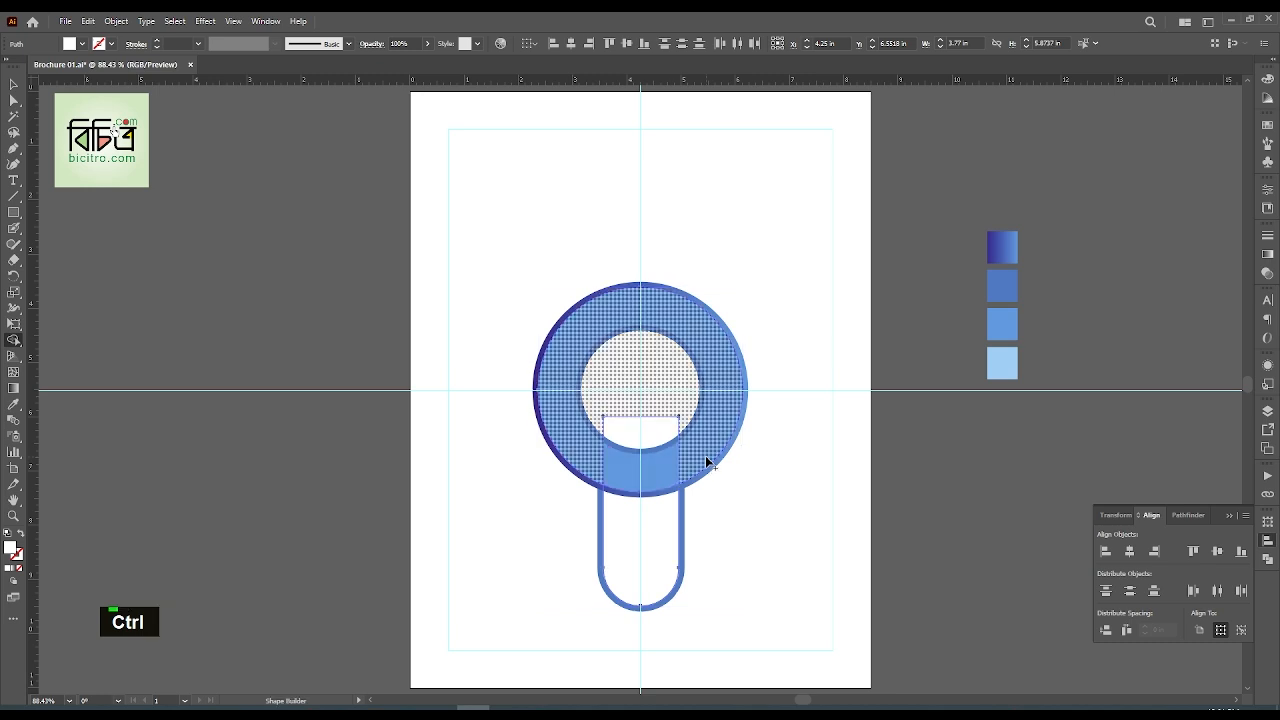
double_click(289, 401)
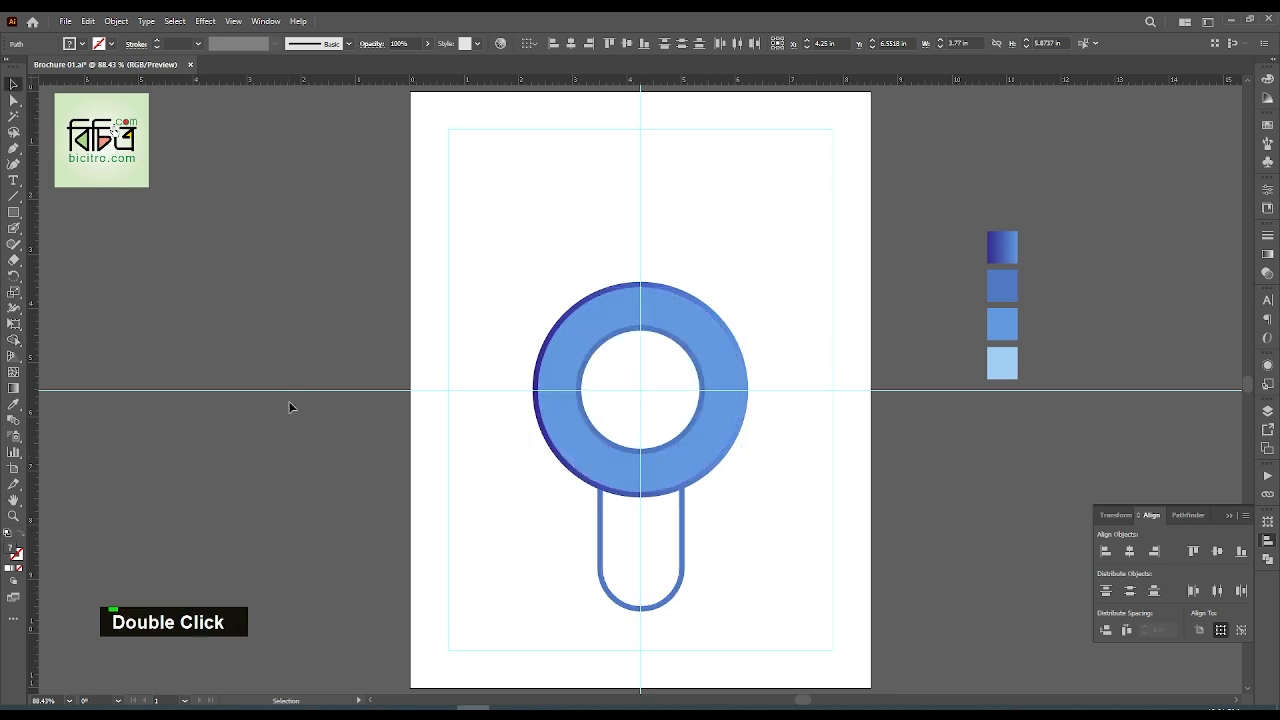
Send the two large blue circles to the back, behind the white keyhole-shaped outline and its arm
left_click(648, 520)
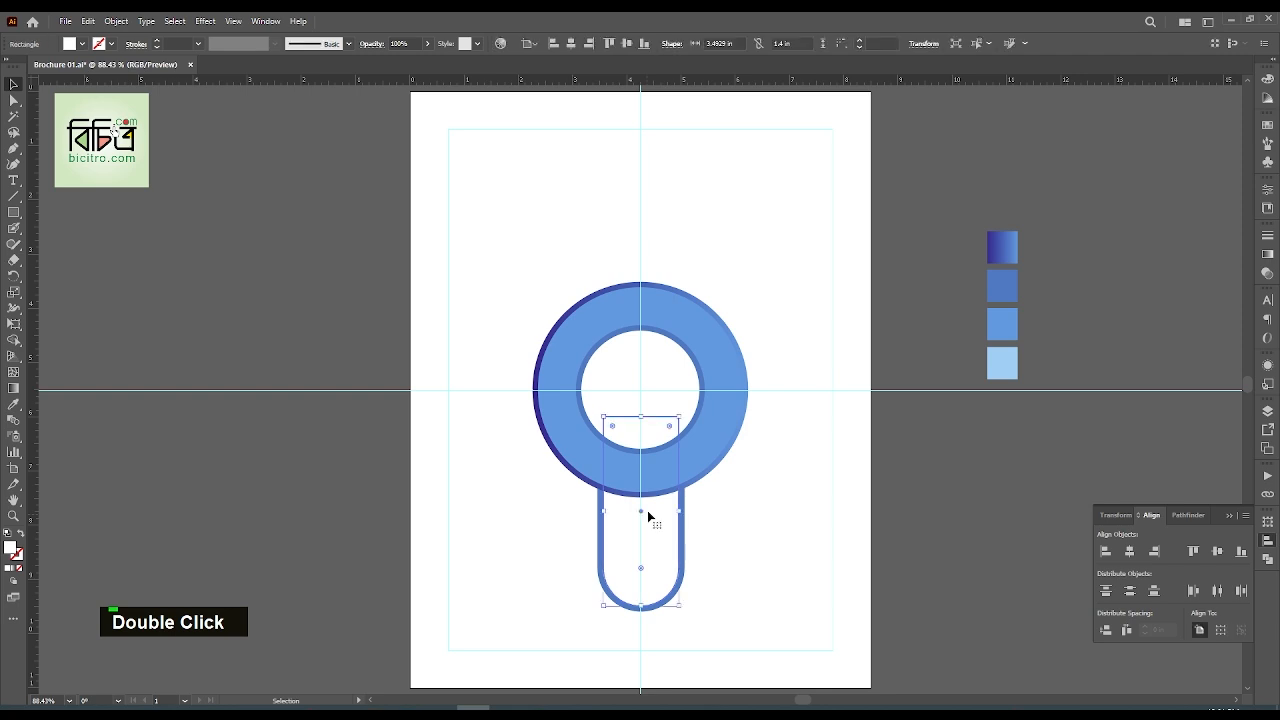
left_click_drag(785, 341, 670, 394)
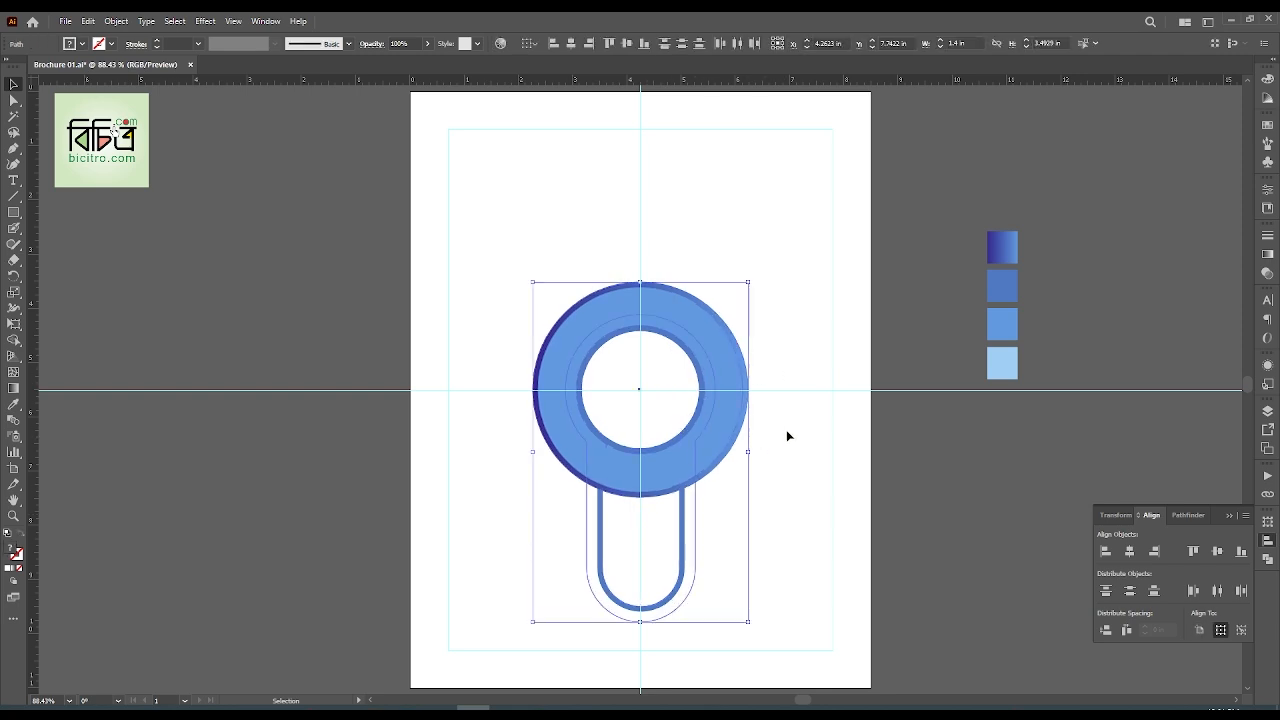
left_click(788, 436)
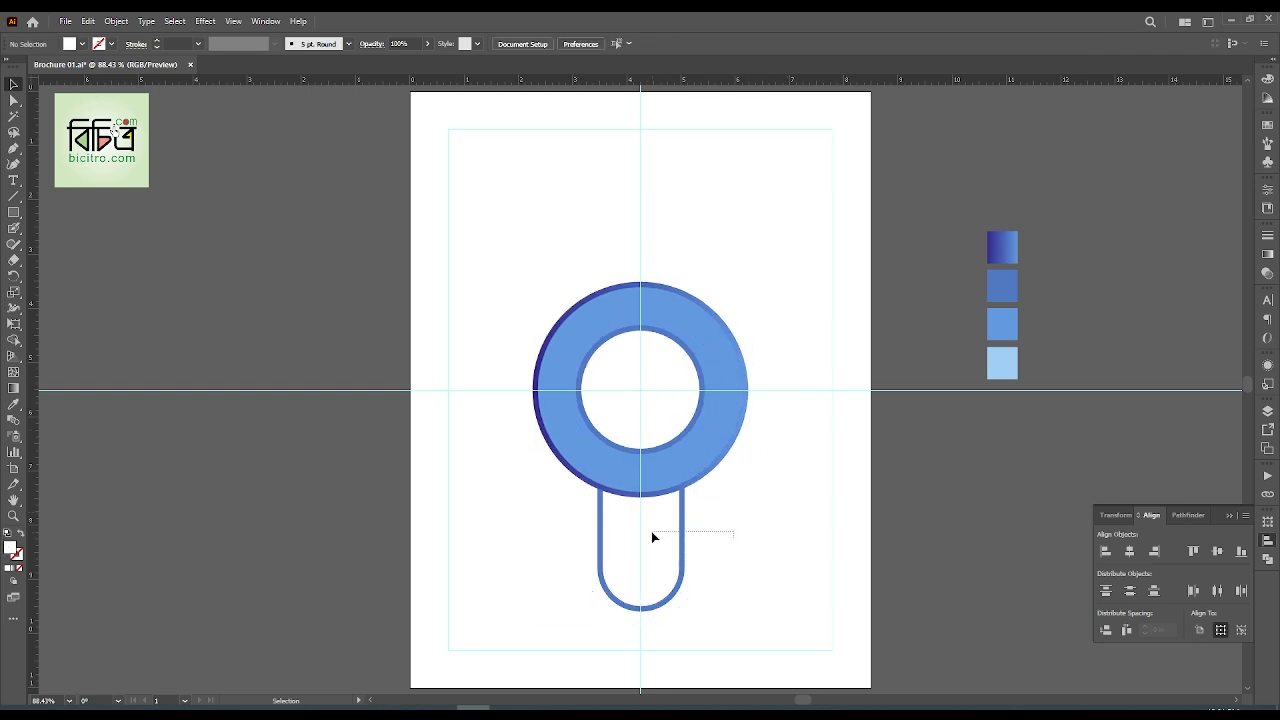
left_click(653, 528)
left_click(736, 391)
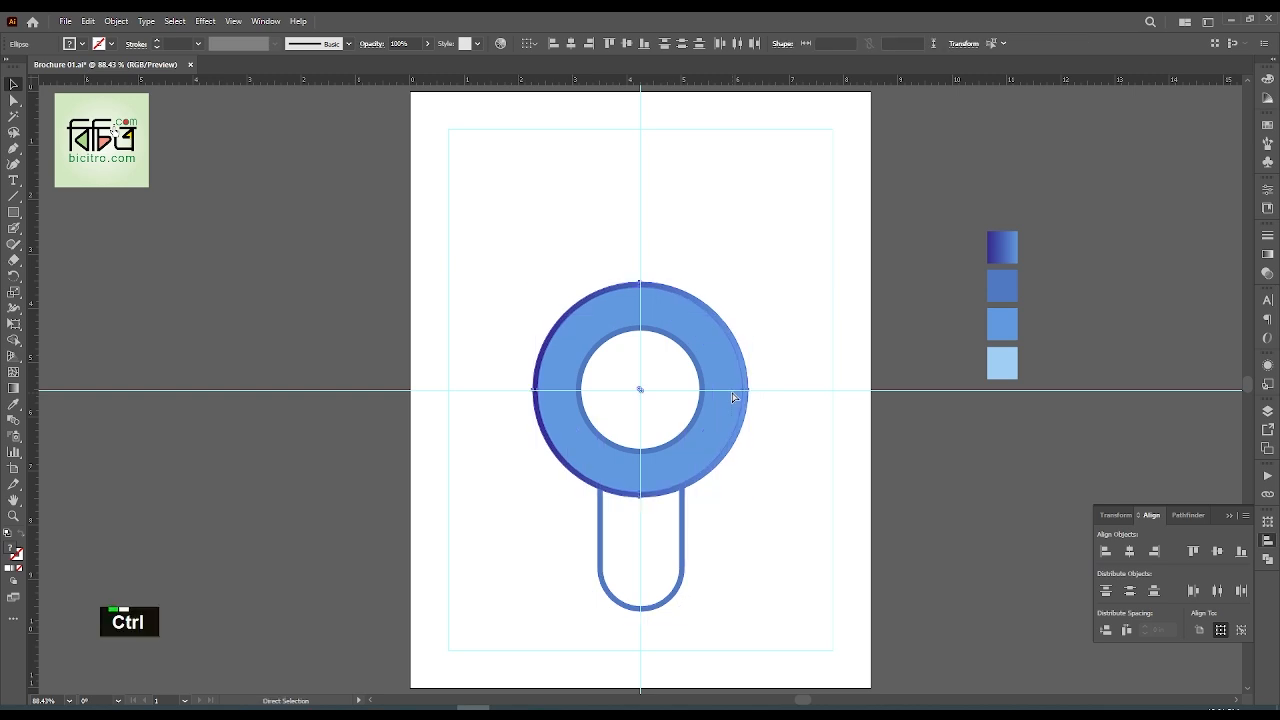
key("ctrl+shift+bracketleft")
double_click(928, 541)
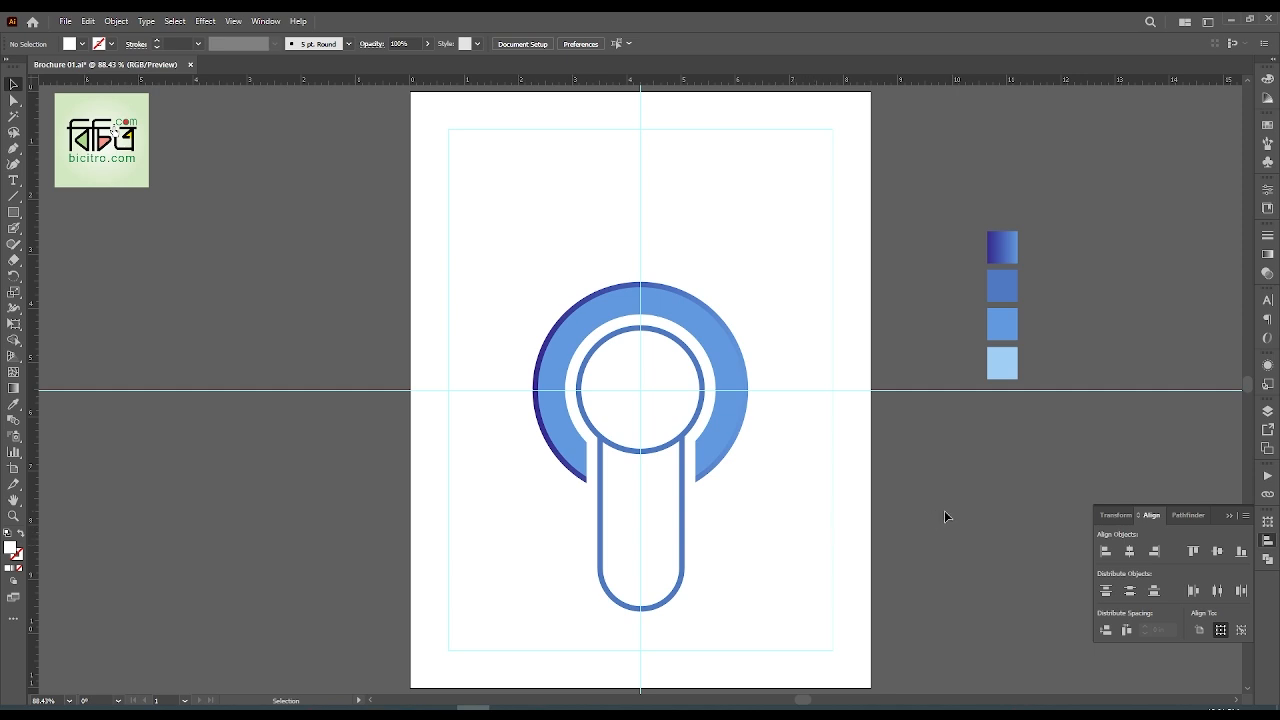
Set the outermost circle's gradient angle to 90° and reverse the gradient so the dark blue is at the circle's top
left_click(745, 424)
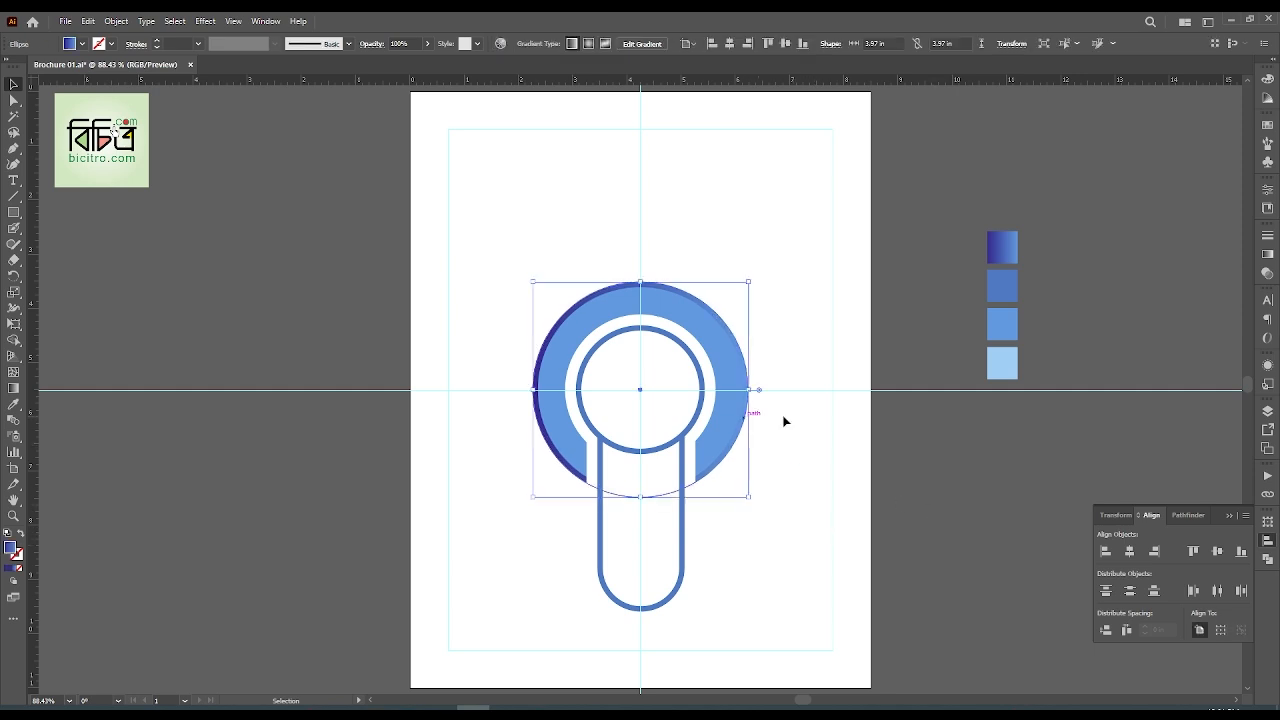
left_click(1268, 256)
type("90")
key("Return")
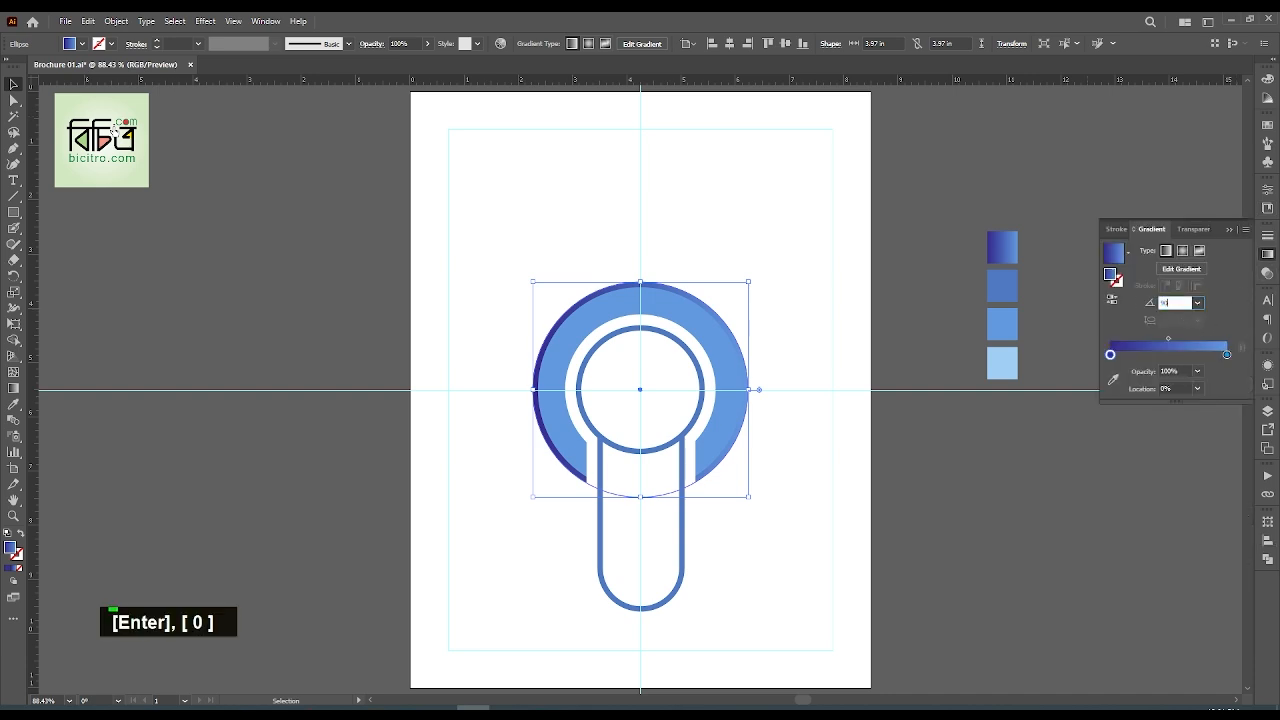
left_click(1112, 303)
double_click(971, 514)
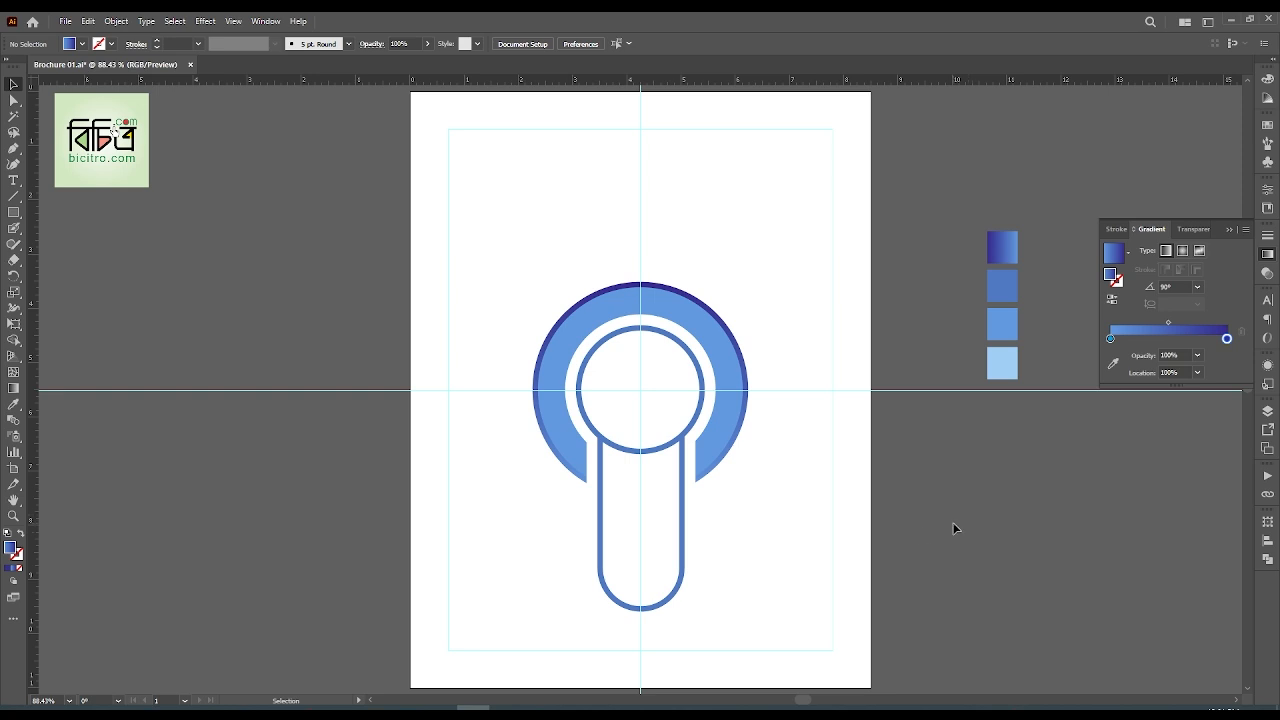
Draw a circle about 8.77 in across centred on the vertical guide and move it straight up about 1.2 in
scroll(928, 471, "down", 1)
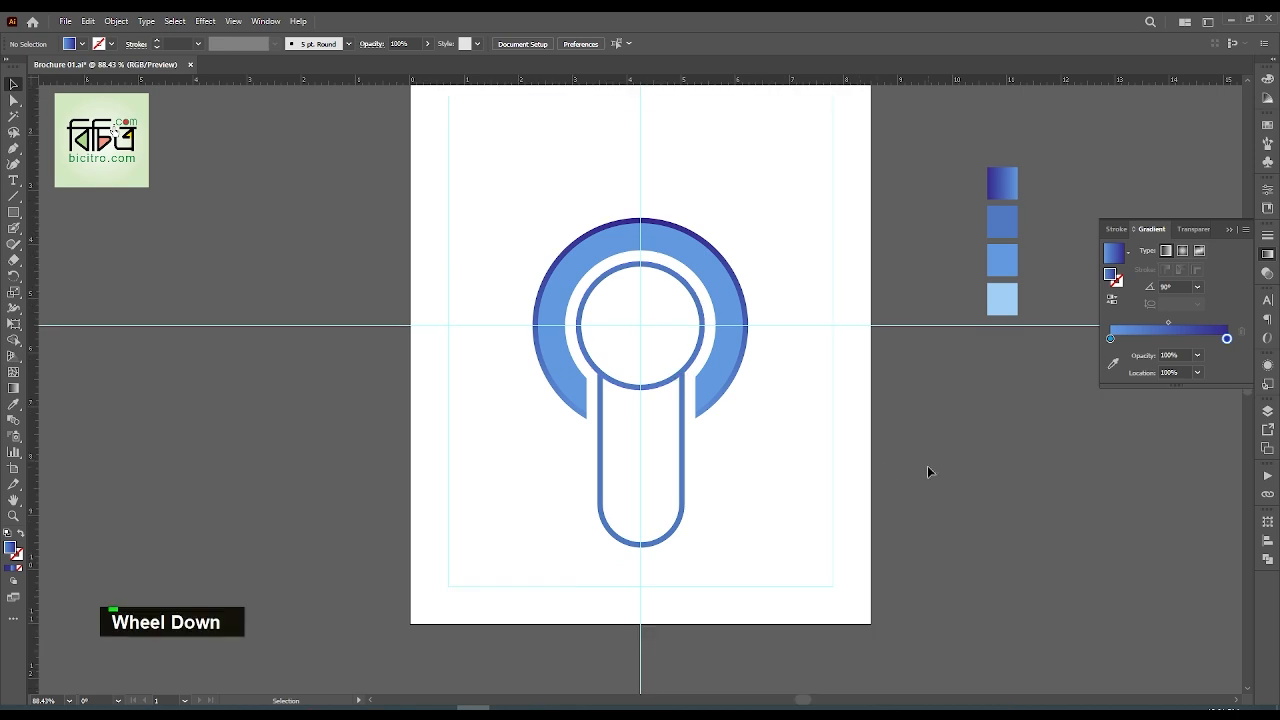
right_click(18, 215)
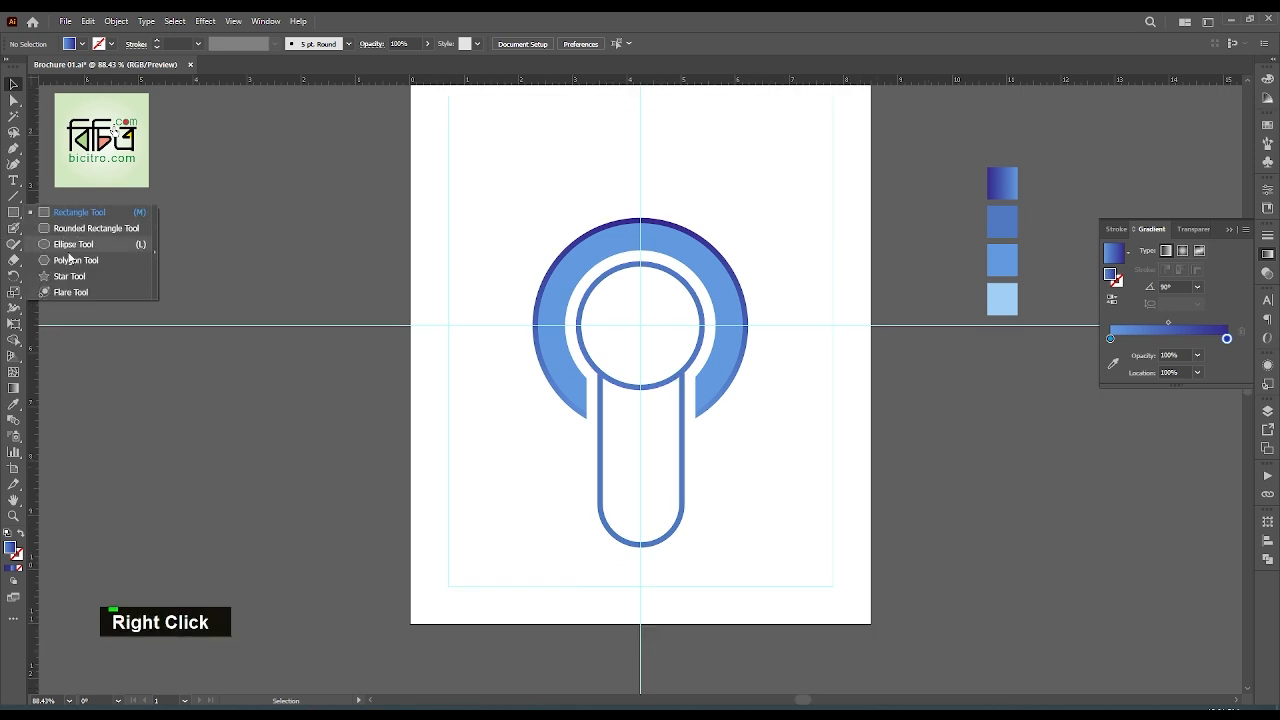
left_click(69, 249)
left_click_drag(640, 366, 878, 385)
key("v")
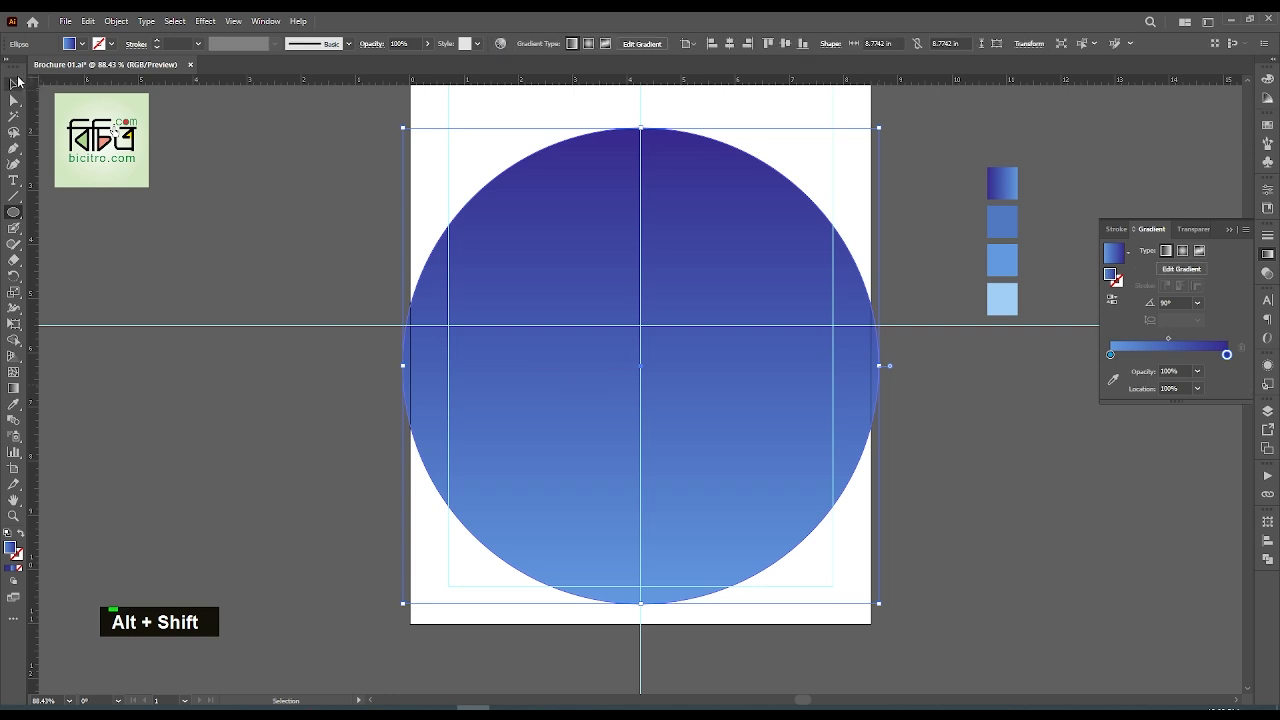
left_click_drag(769, 487, 763, 418)
double_click(858, 557)
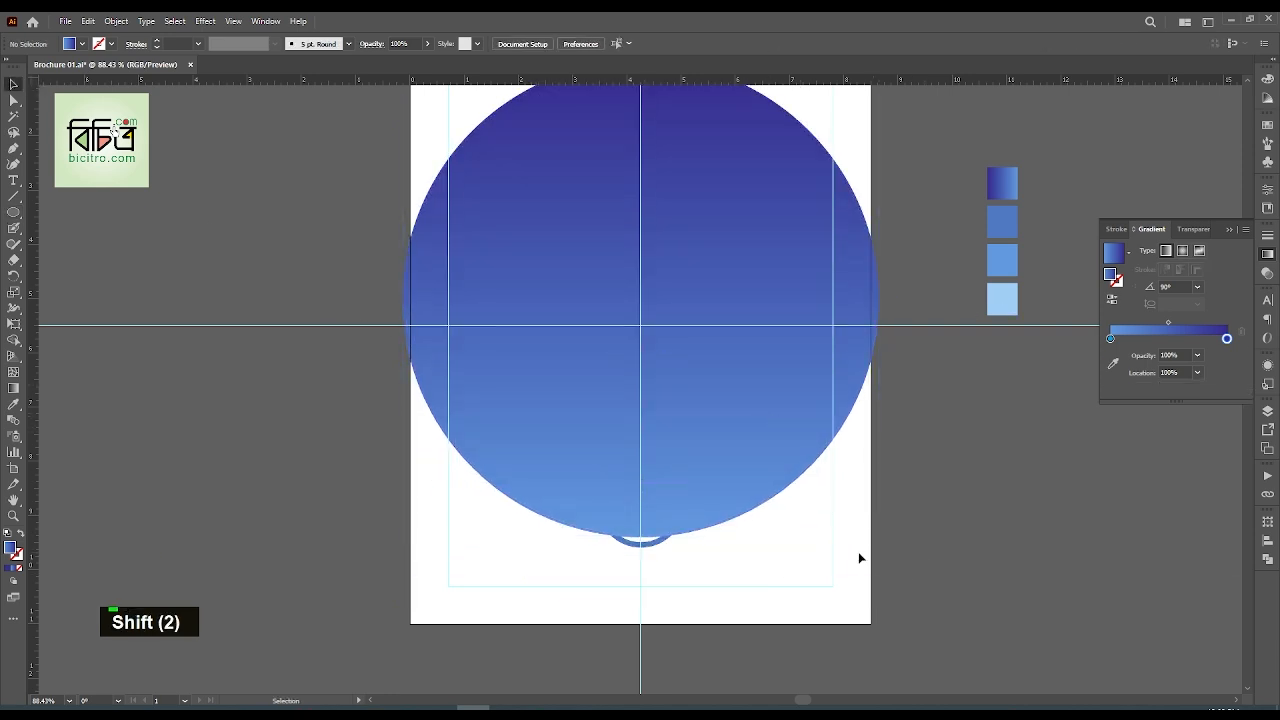
Unlock the page-sized background rectangle and use the Shape Builder to cut away the large circle and everything above its lower arc
key("ctrl+alt+2")
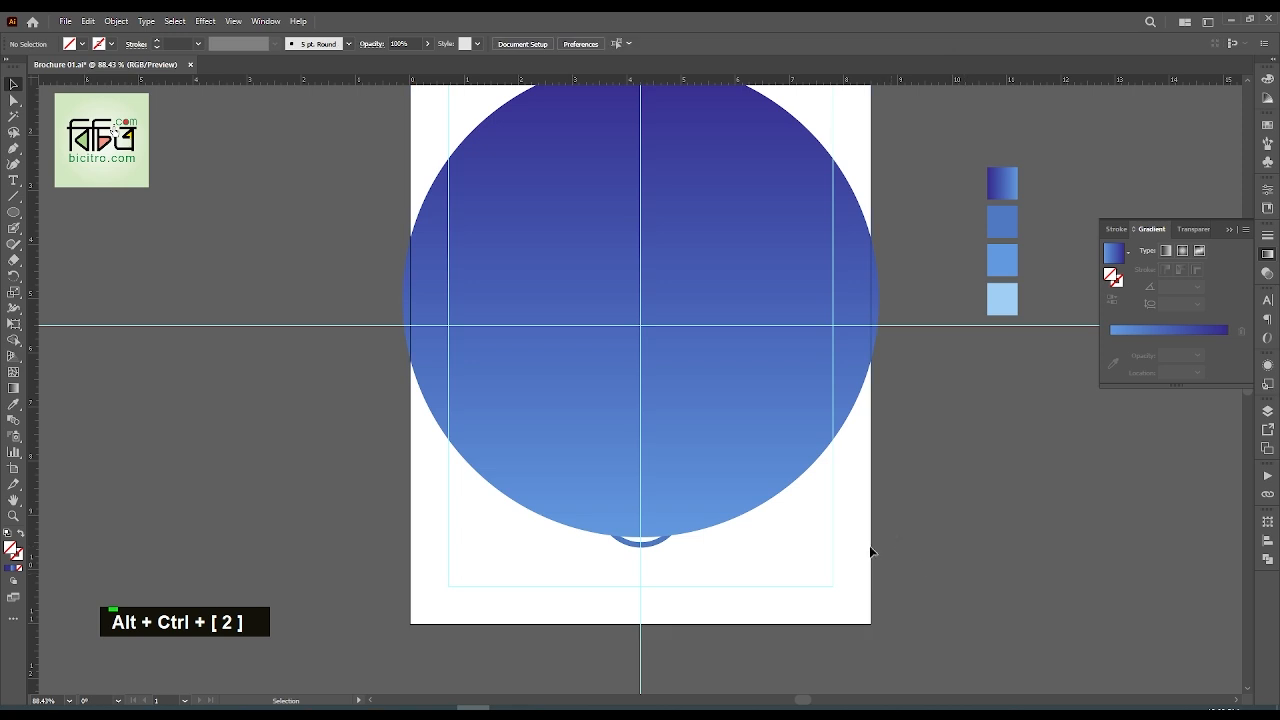
key("ctrl+c")
key("ctrl+2")
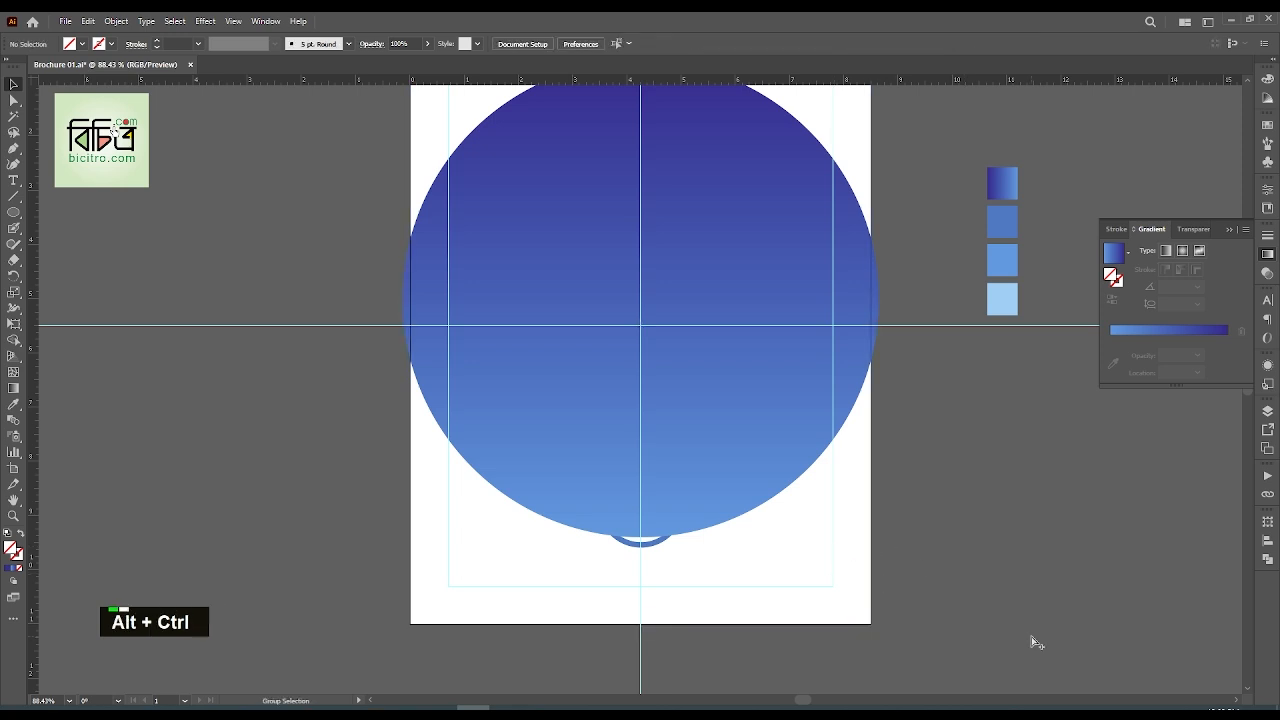
key("ctrl+alt+2")
left_click(728, 355, "shift")
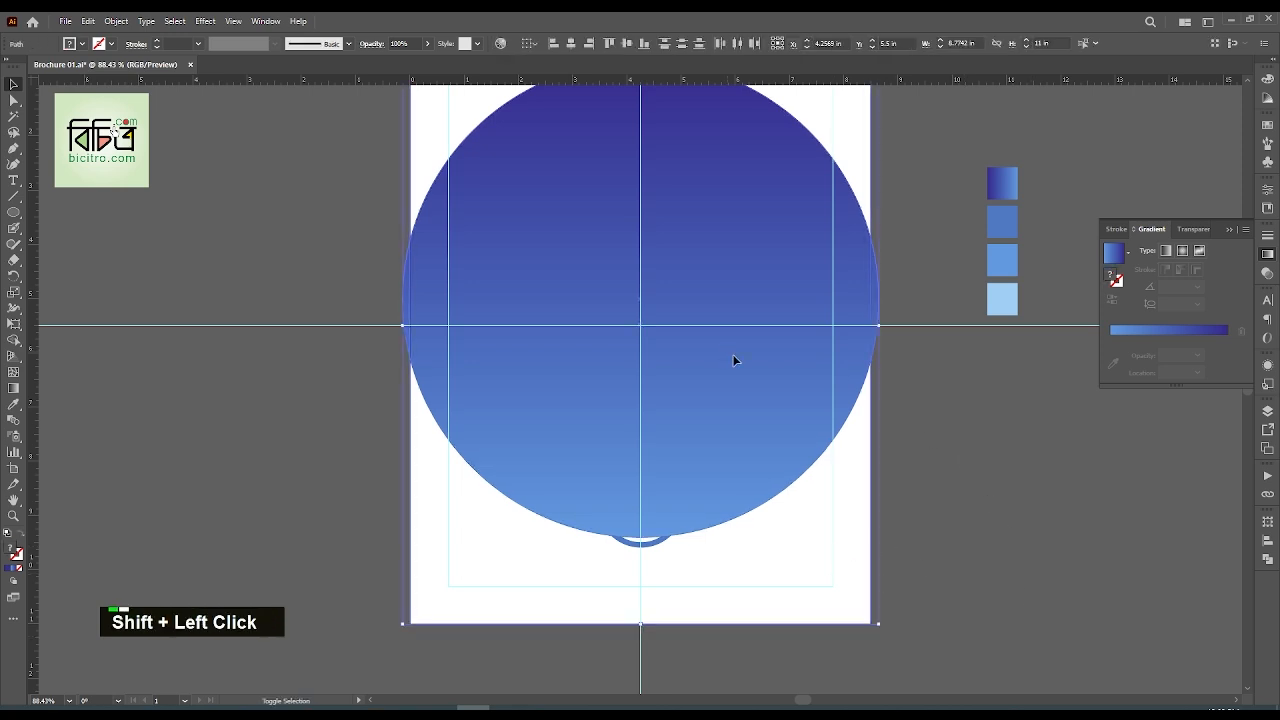
key("shift+m")
left_click_drag(673, 309, 295, 233)
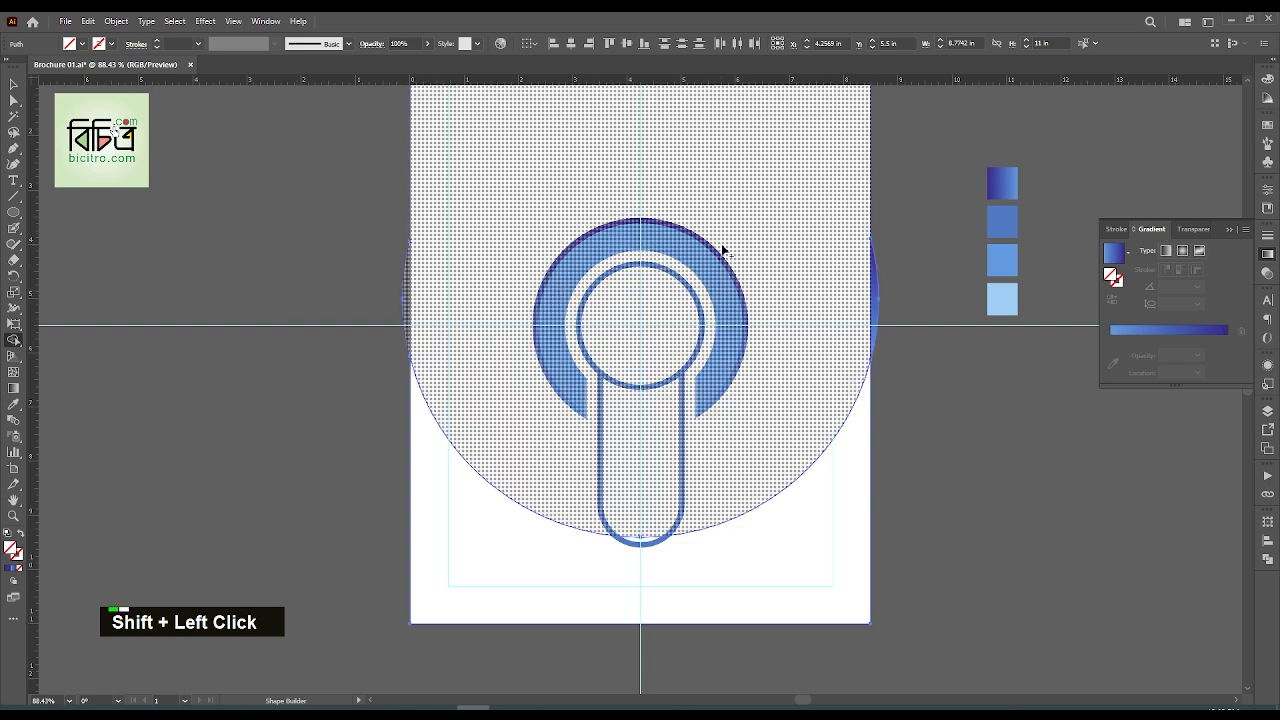
left_click_drag(721, 245, 876, 288)
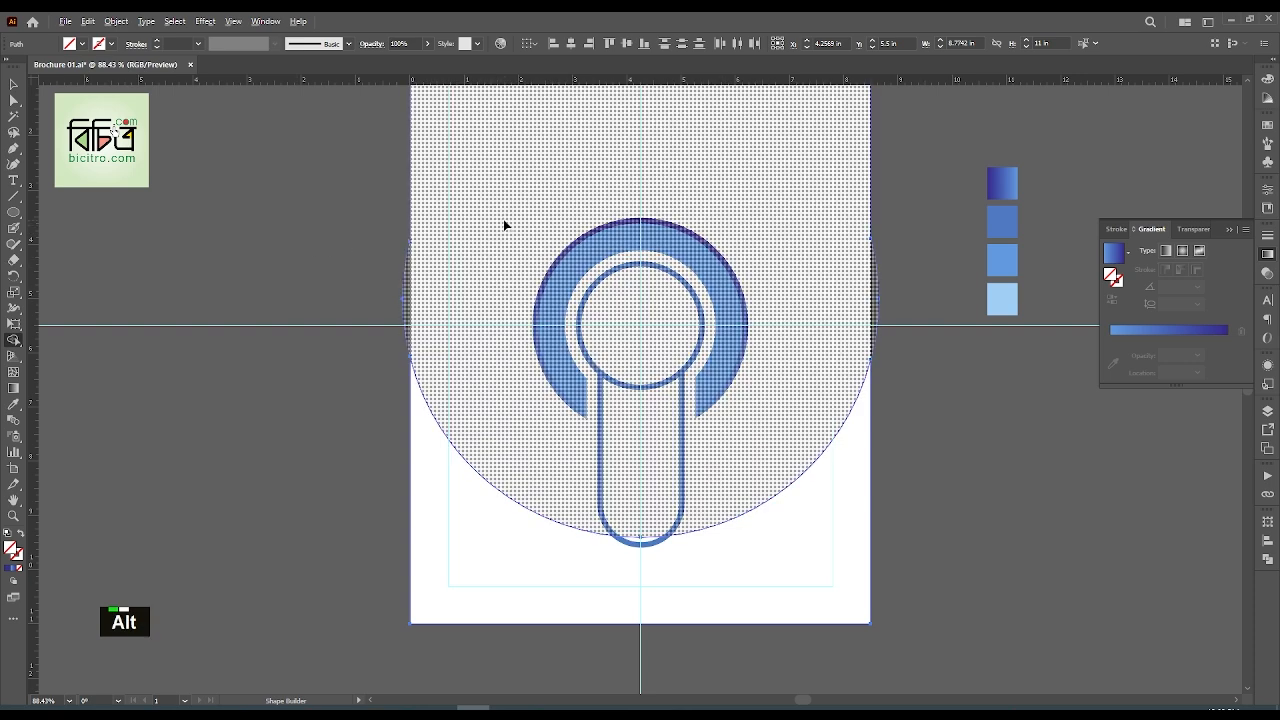
left_click(478, 292, "alt+shift")
key("v")
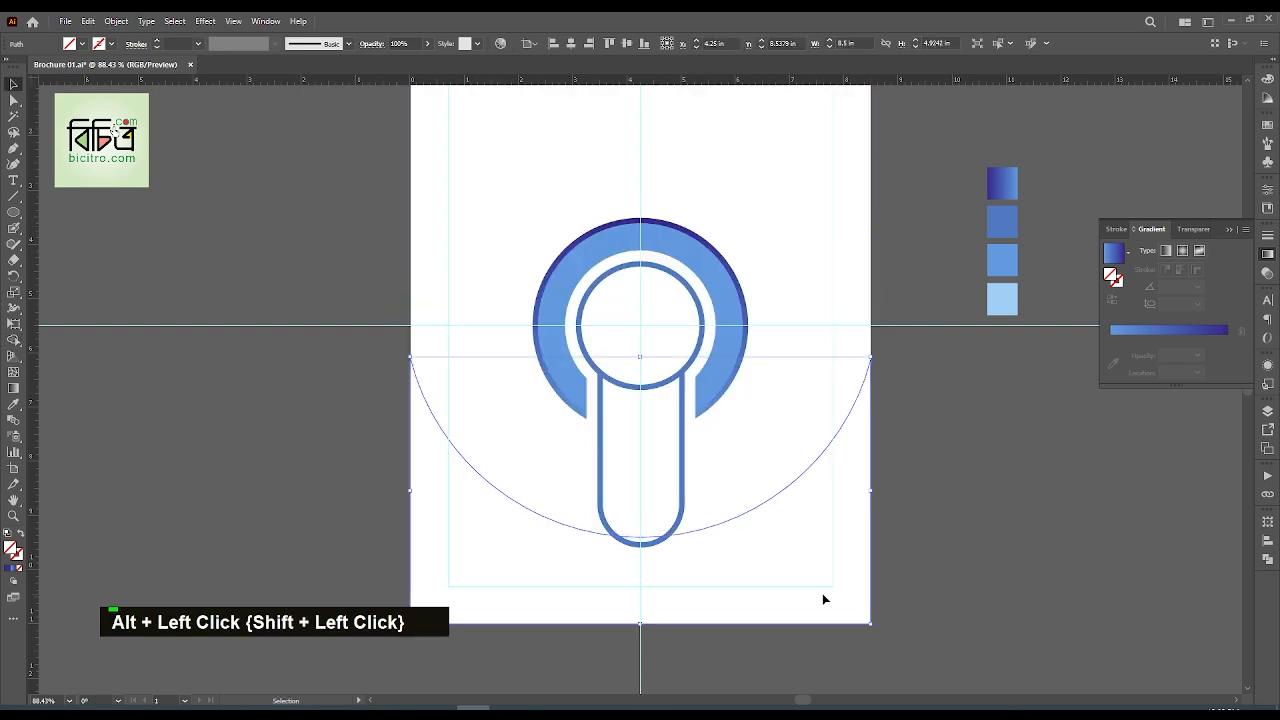
Fill the curved shape at the page's foot with the dark-to-light blue gradient swatch and set the gradient angle to 90°
key("i")
left_click(1007, 180)
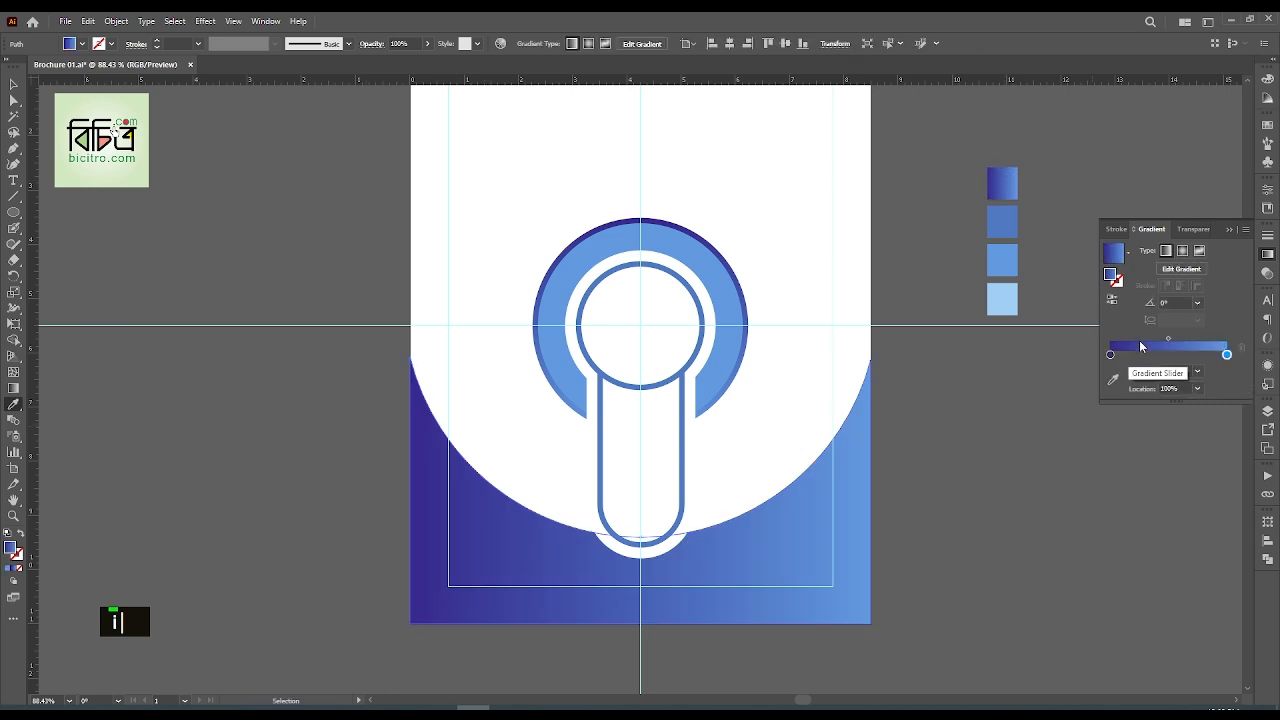
left_click(1173, 302)
type("90")
key("Return")
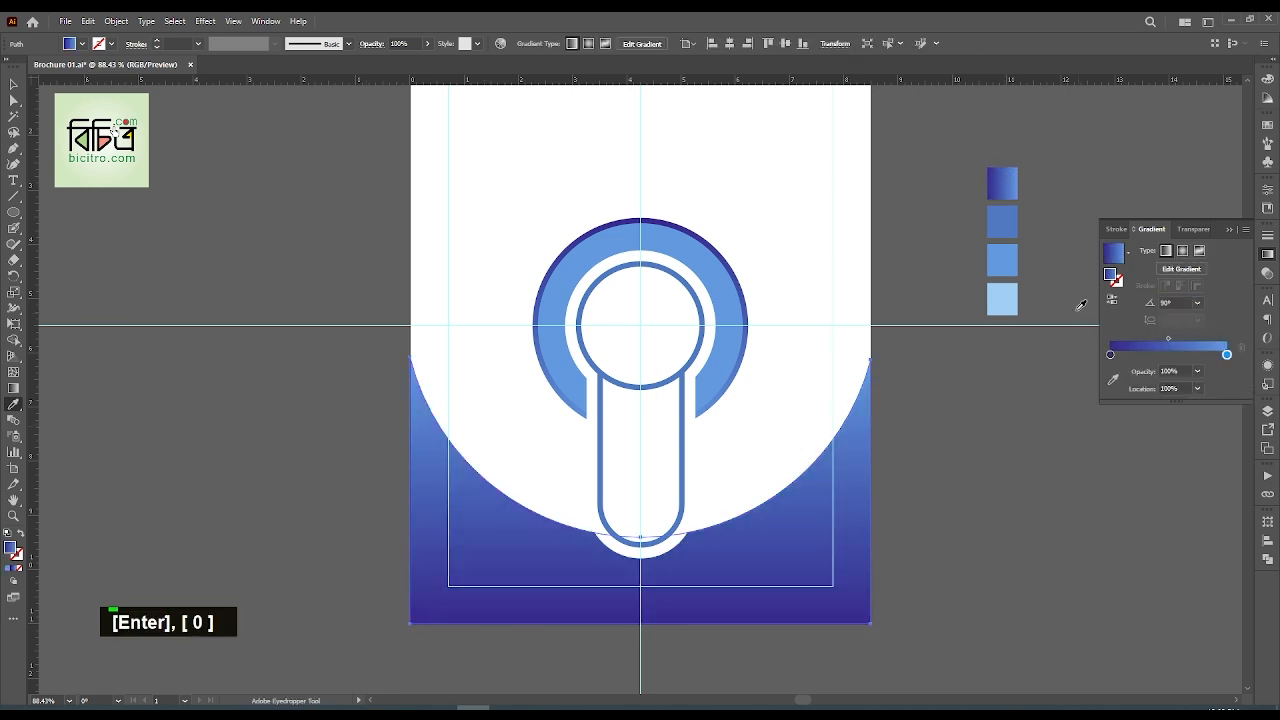
left_click(13, 84)
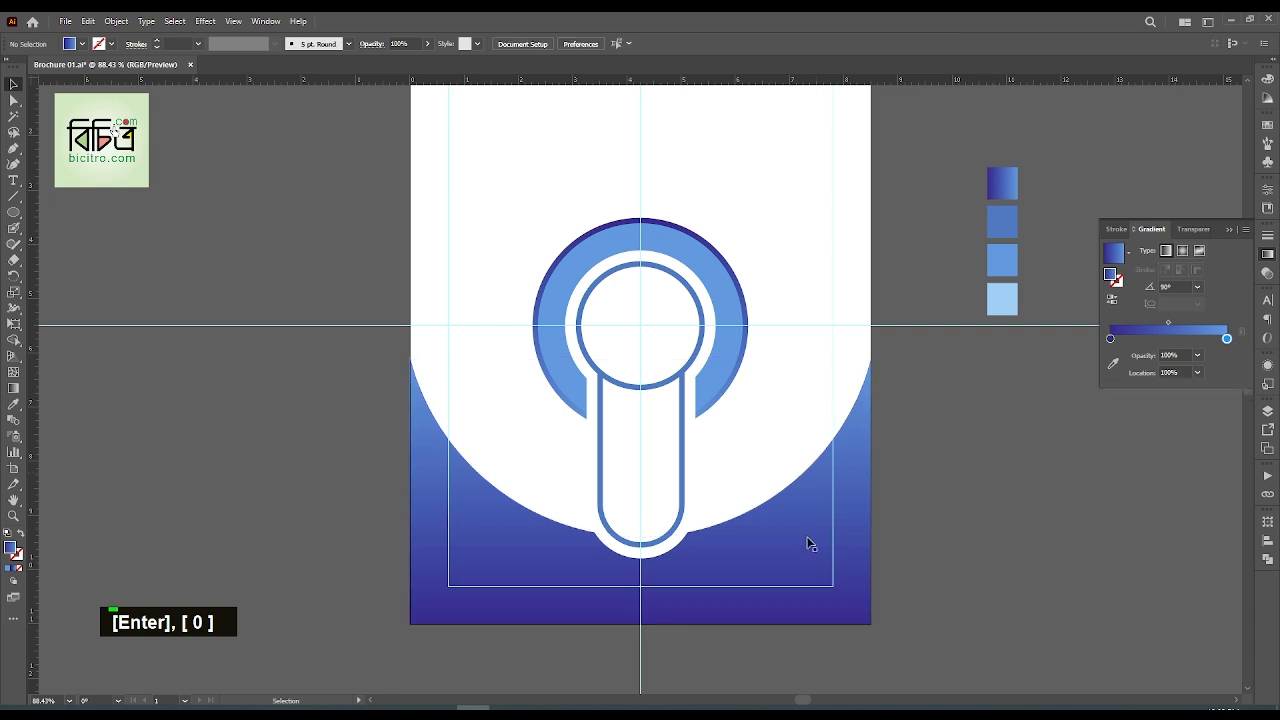
Move the curved gradient shape straight up about 1.8 in behind the central graphic
left_click_drag(804, 539, 807, 461)
scroll(976, 506, "up", 3)
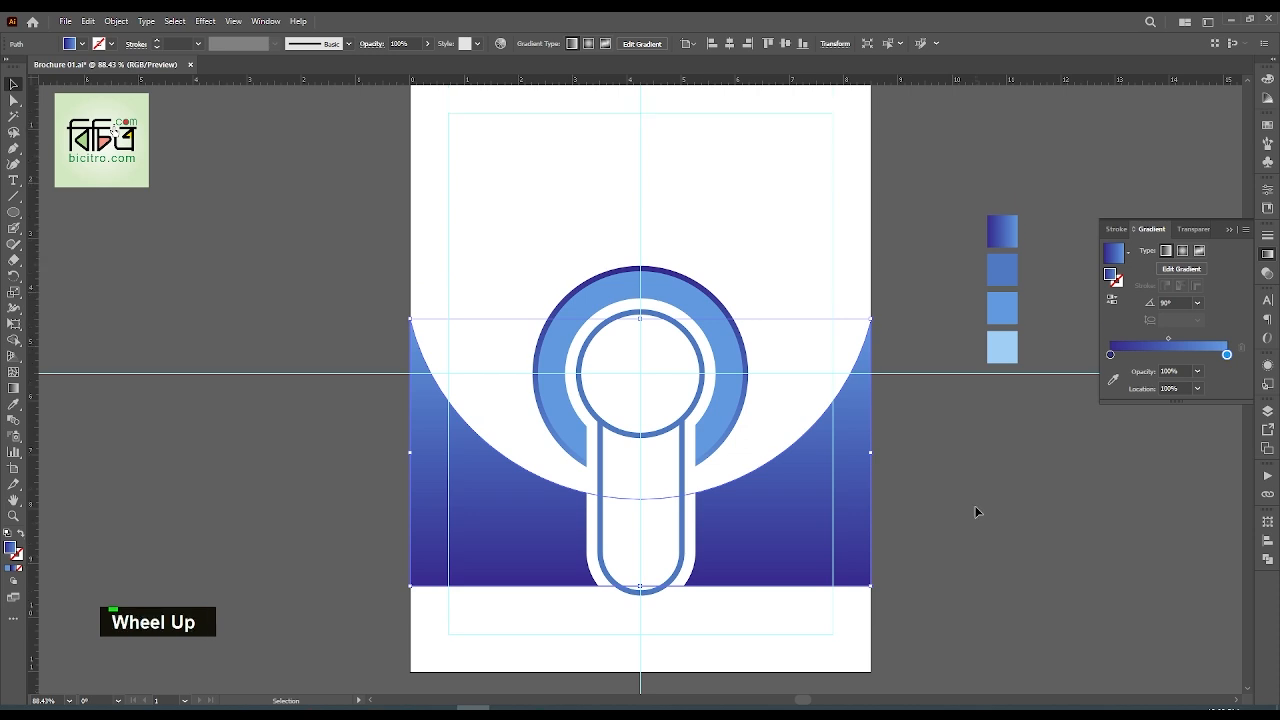
scroll(900, 506, "down", 3)
left_click_drag(757, 498, 764, 486)
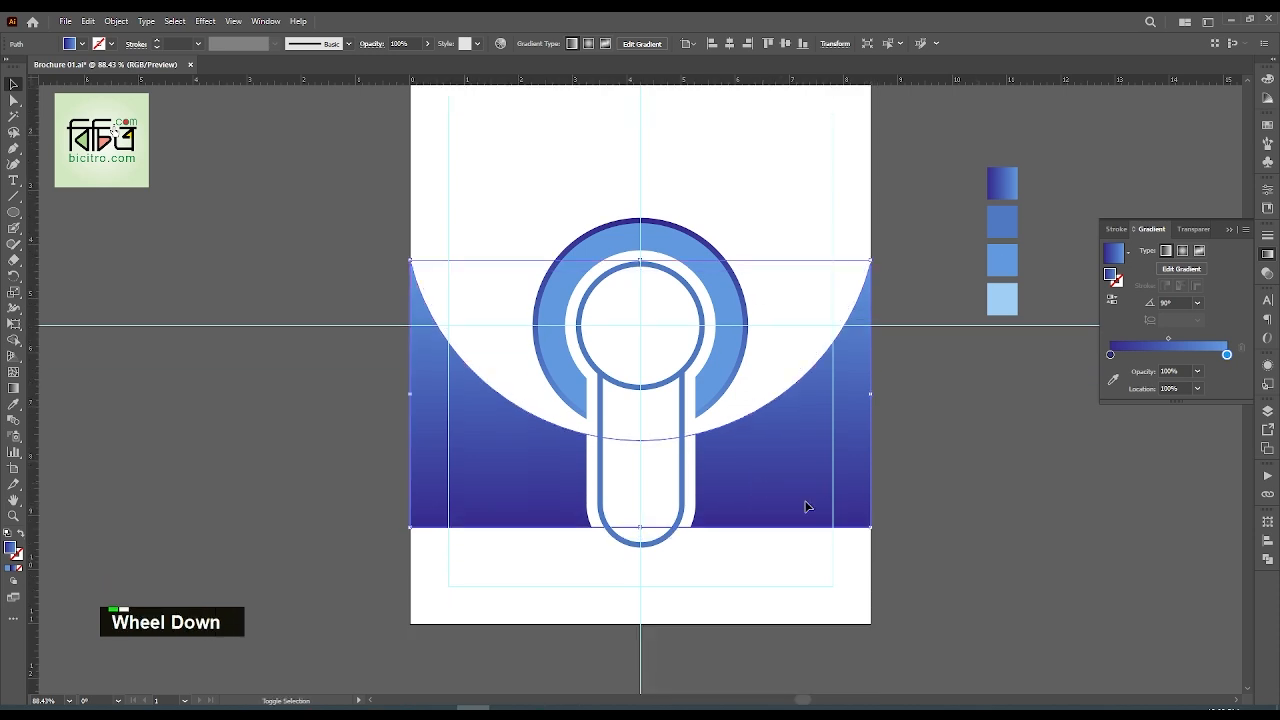
Stretch the curved gradient shape's straight lower edge down to the bottom edge of the page
key("a")
left_click(834, 551)
left_click_drag(816, 531, 814, 630)
left_click(1030, 578)
scroll(1023, 532, "up", 1)
key("ctrl+space")
left_click_drag(1022, 530, 943, 524)
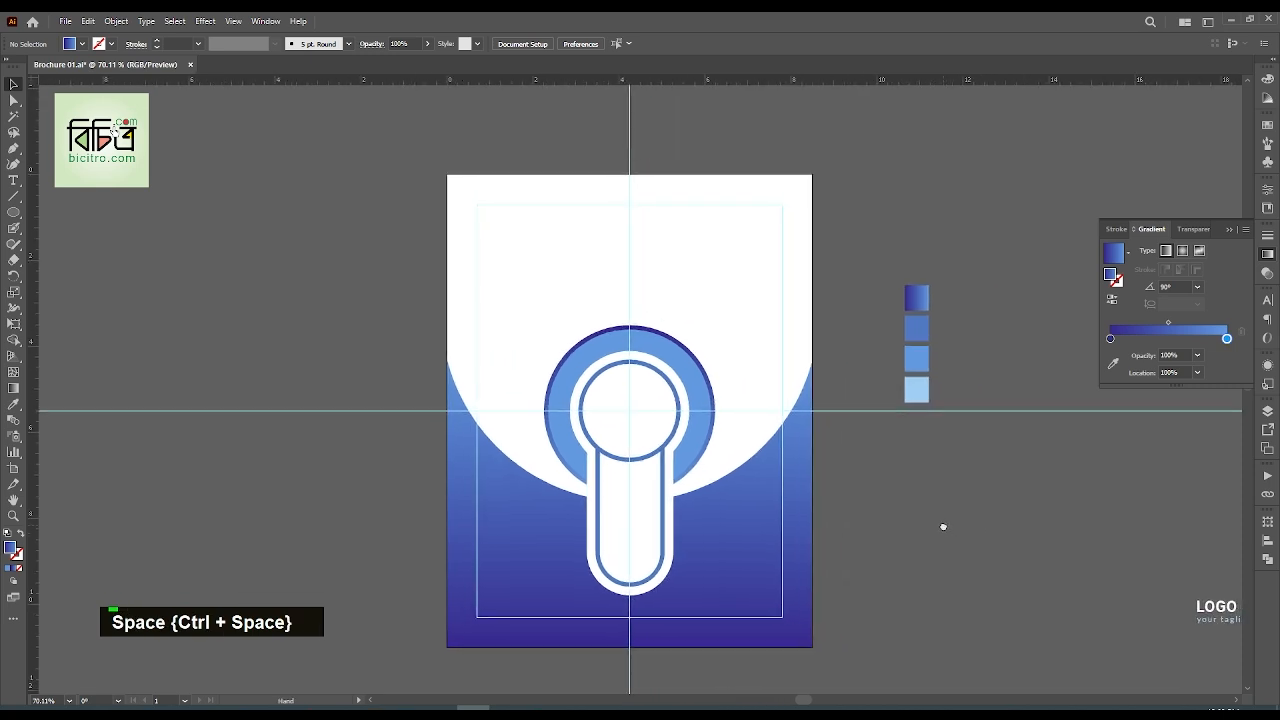
Move the BUSINESS REPORT COVER DESIGN title and its Lorem ipsum text above the central circle and centre them horizontally on the page
key("ctrl+space")
left_click_drag(1022, 531, 885, 506)
left_click_drag(993, 494, 853, 577)
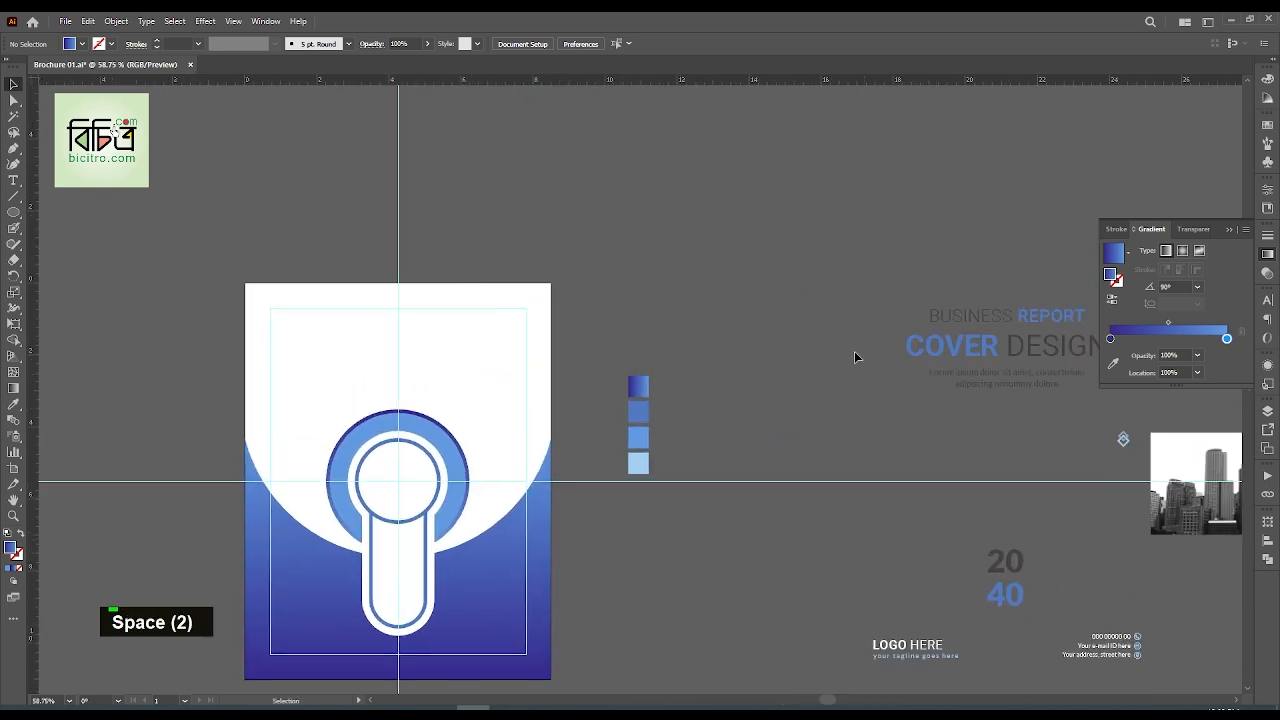
left_click_drag(1030, 361, 431, 361)
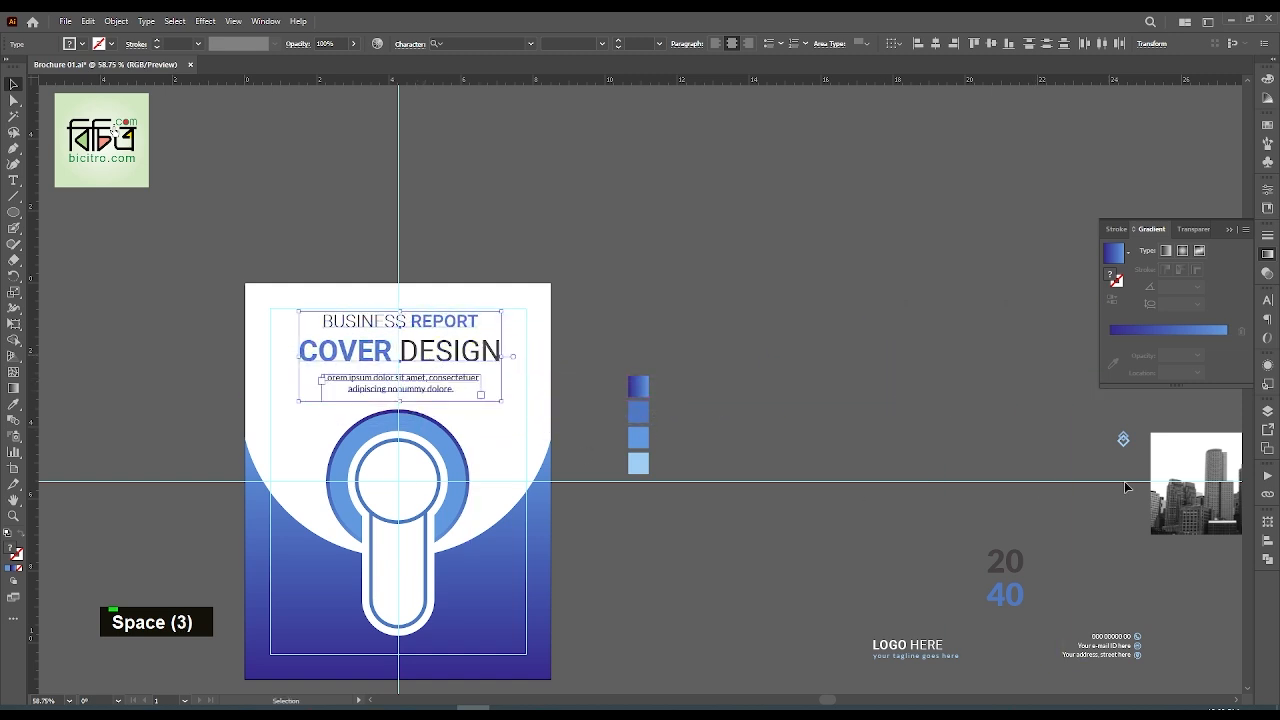
left_click(1267, 540)
left_click(1131, 552)
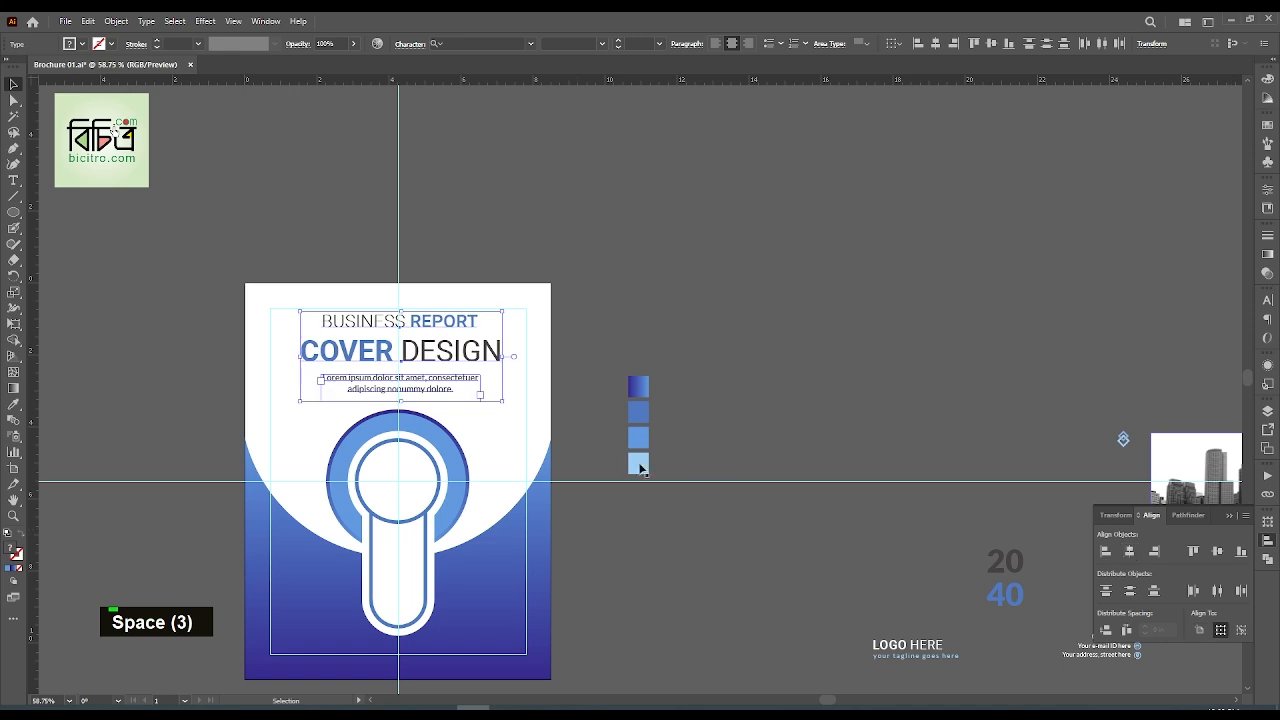
Move the logo with tagline and the contact details together onto the foot of the page, starting at the left margin guide
left_click_drag(601, 295, 743, 263)
left_click(812, 531)
left_click_drag(810, 569, 674, 457)
left_click_drag(926, 608, 955, 565)
left_click(891, 475)
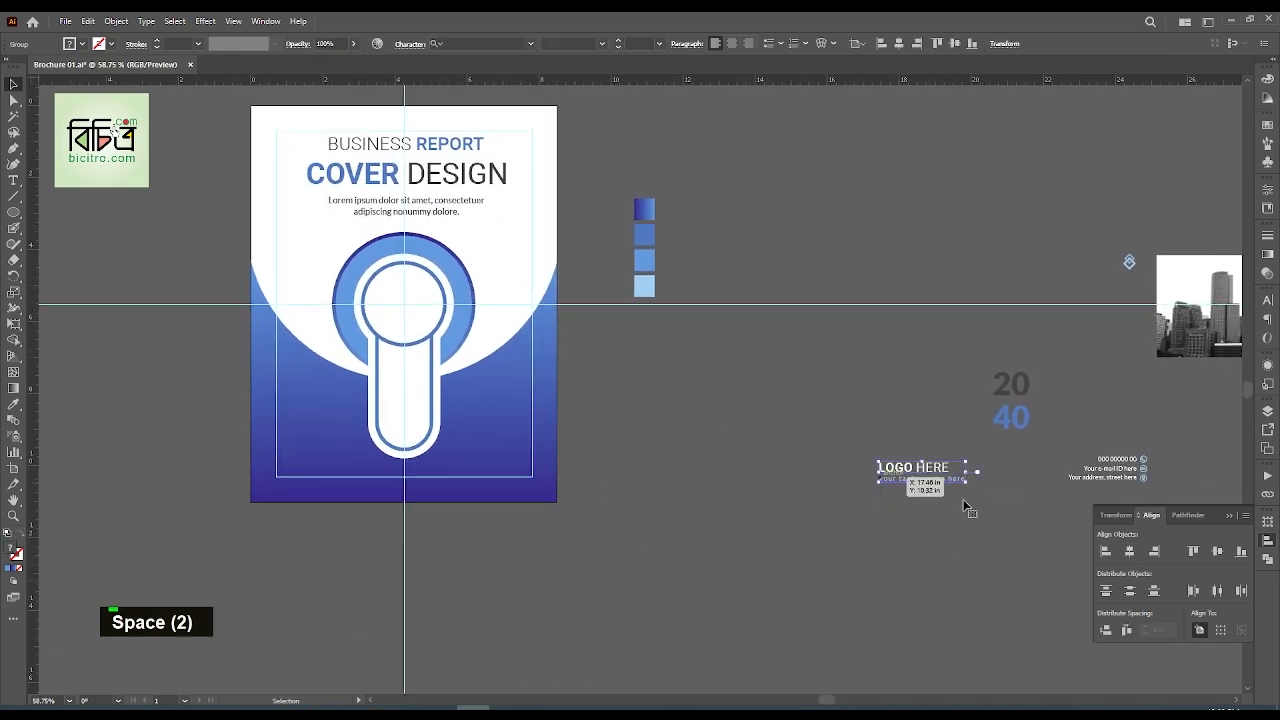
left_click_drag(1096, 561, 987, 498)
left_click(1091, 396)
left_click_drag(1091, 394, 426, 437)
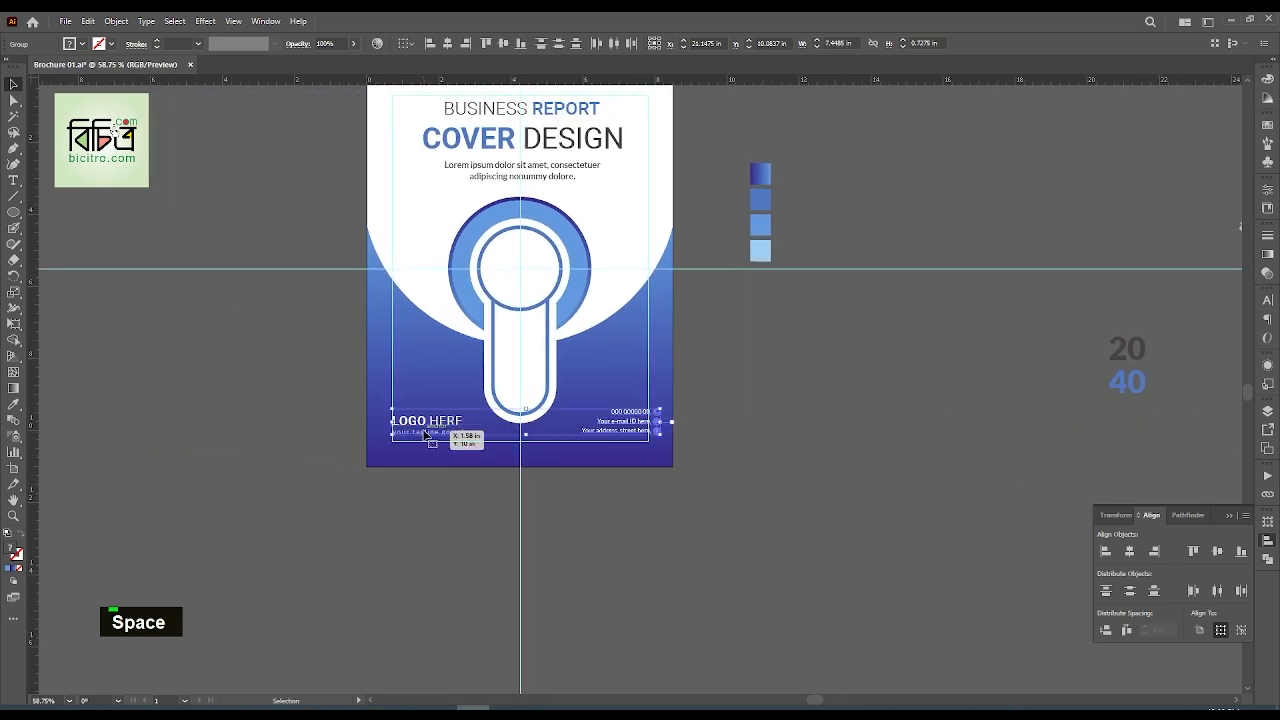
Scale the logo and contact details together to 7.1 in wide and nudge them down 0.2 in and right 0.02 in inside the margins
left_click(663, 421, "shift")
left_click_drag(663, 421, 650, 421)
key("shift+Down")
key("shift+Down")
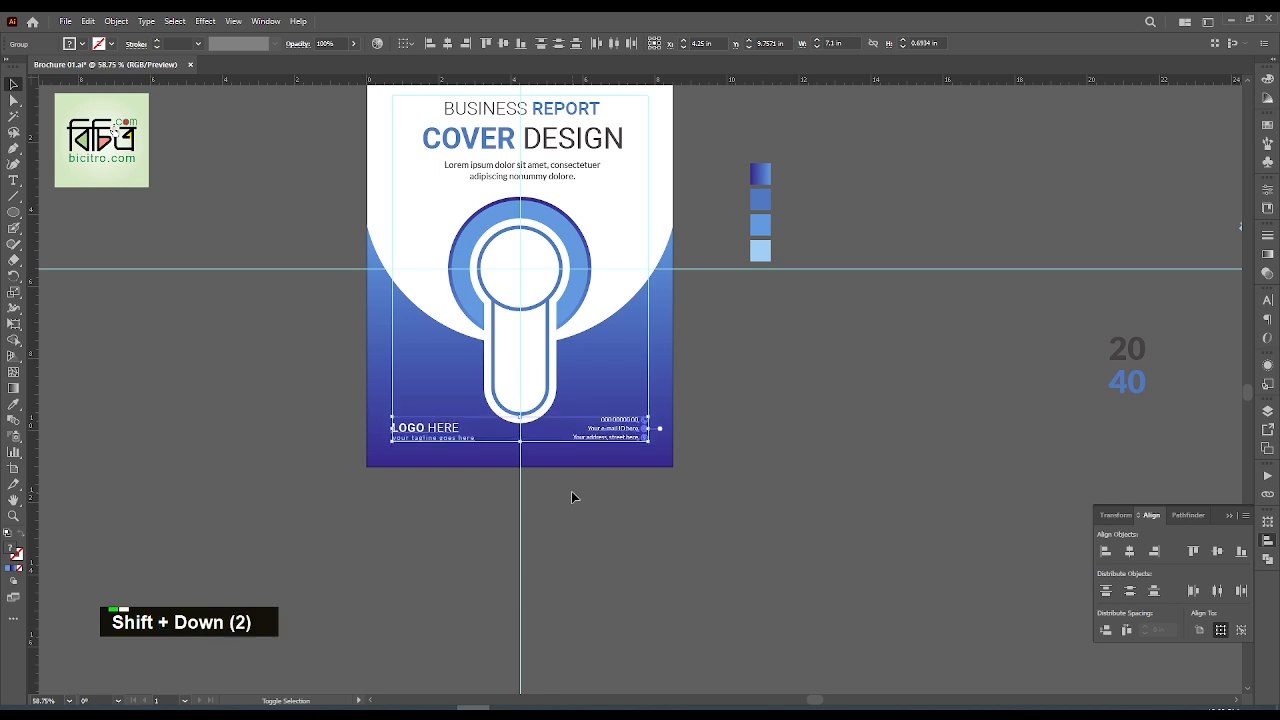
key("Right")
key("Right")
left_click(804, 517)
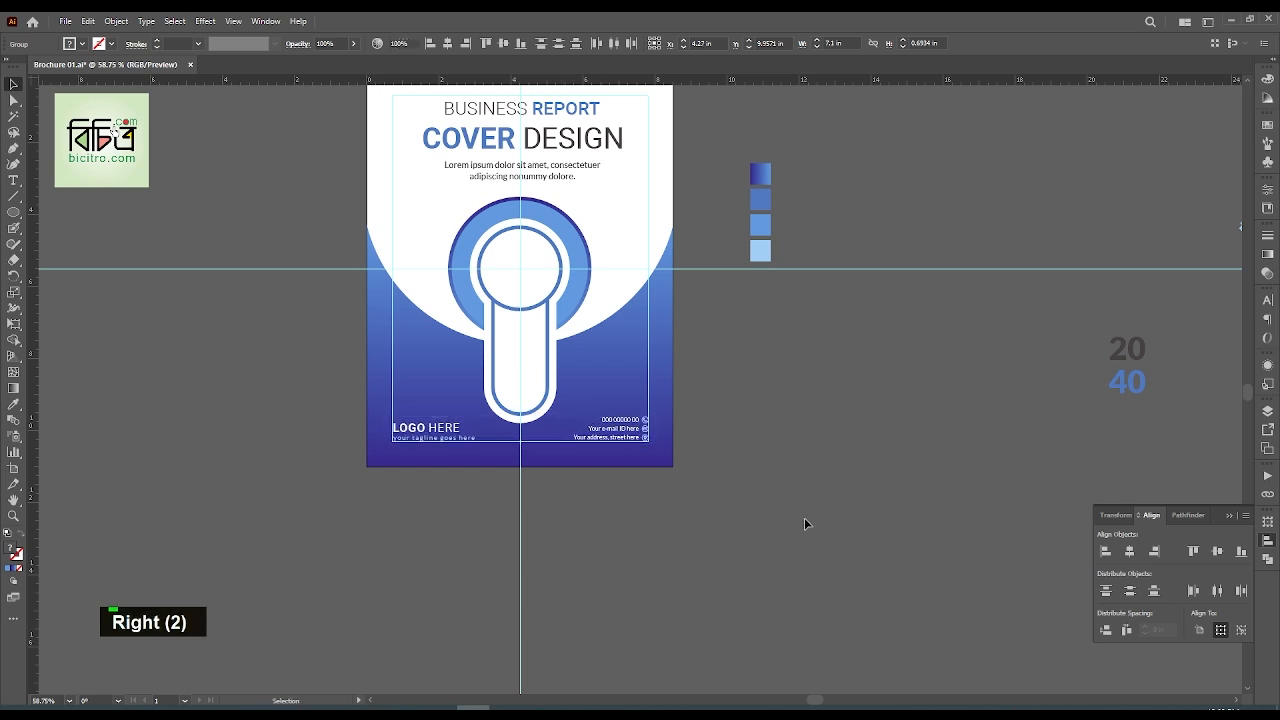
Move the 20 40 text into the arm of the central graphic, centred below the circle
key("space")
left_click_drag(803, 415, 848, 460)
double_click(1175, 405)
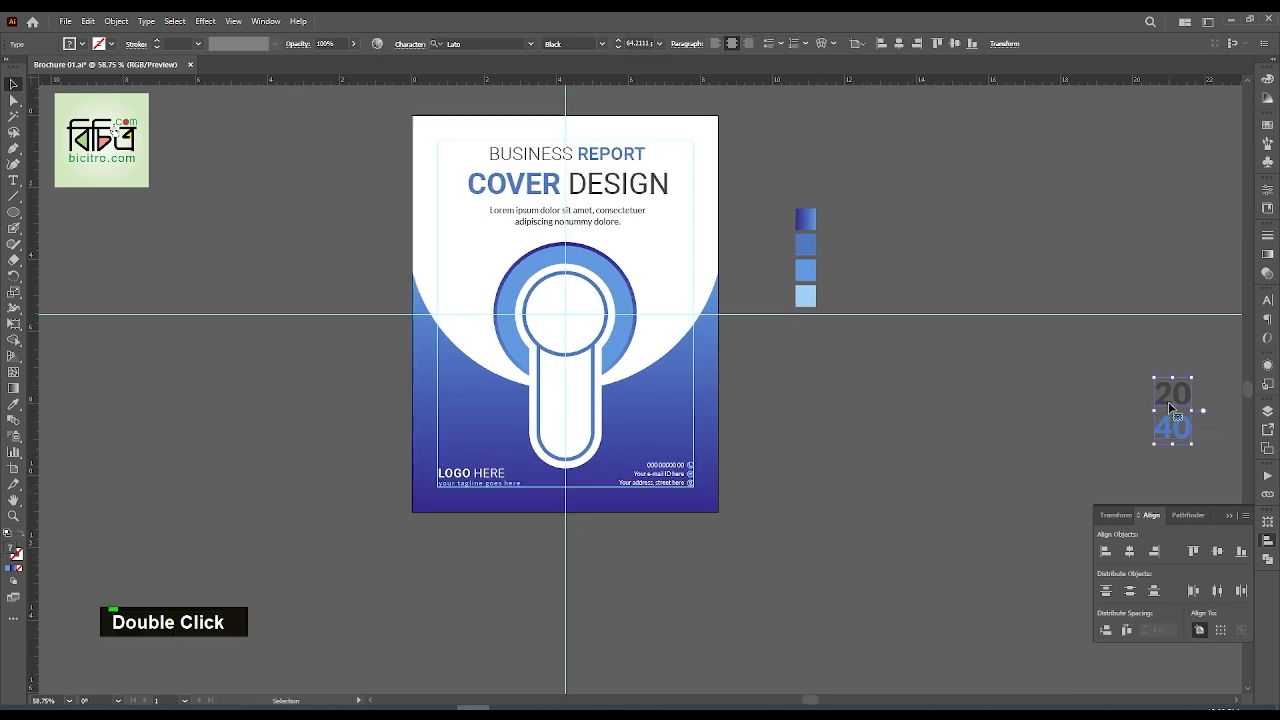
left_click_drag(1175, 405, 559, 390)
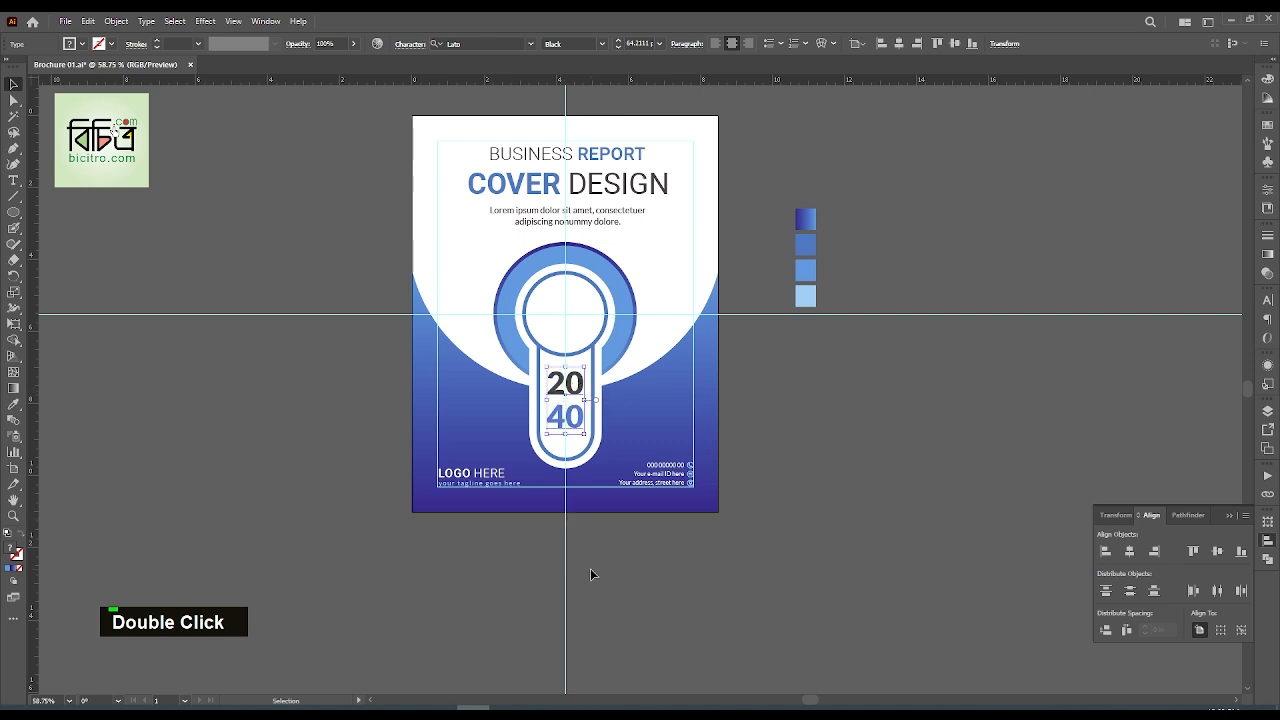
Lock the page background and the curved gradient shape, and hide the 20 40 text
left_click_drag(590, 568, 553, 447)
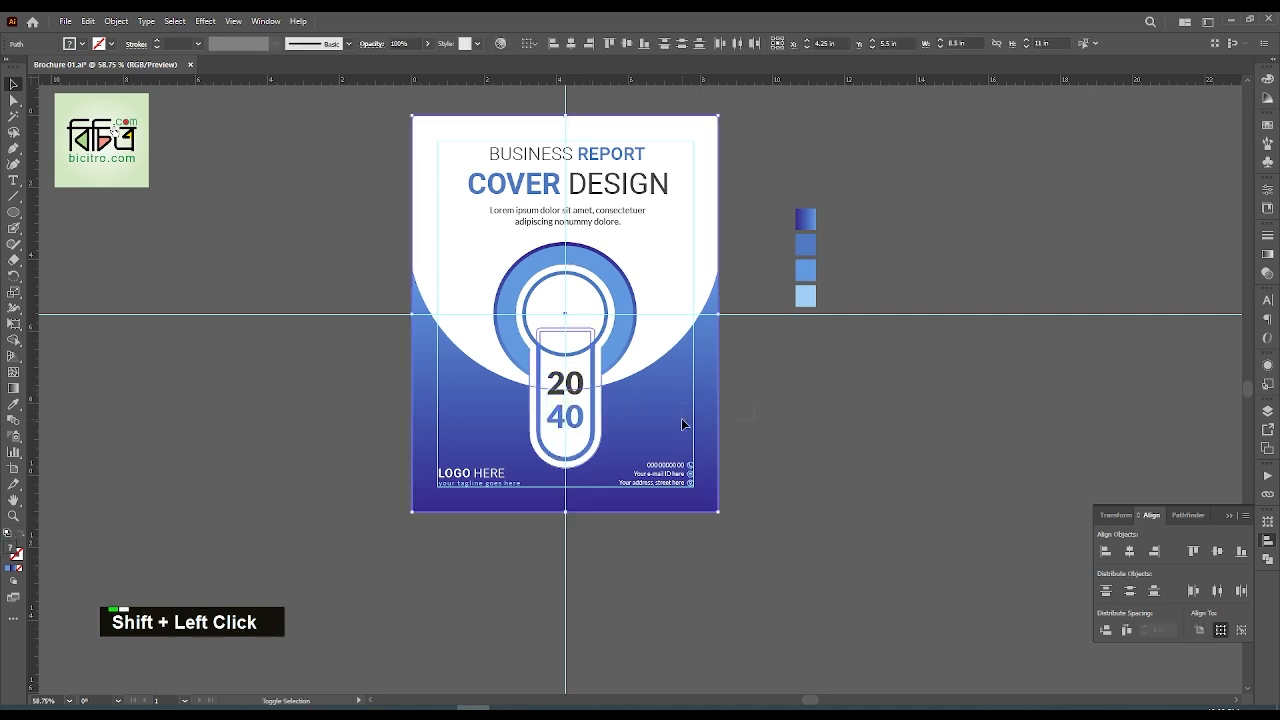
left_click(683, 425, "shift")
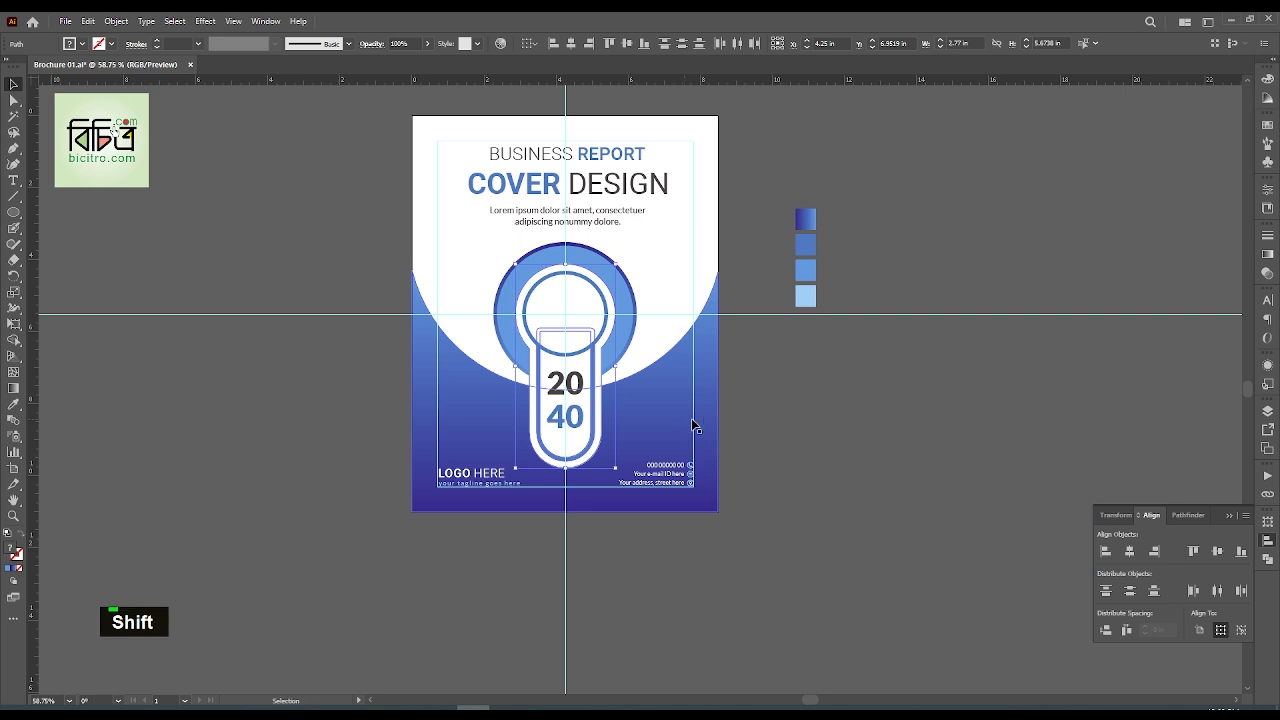
key("ctrl+2")
left_click_drag(734, 411, 677, 321)
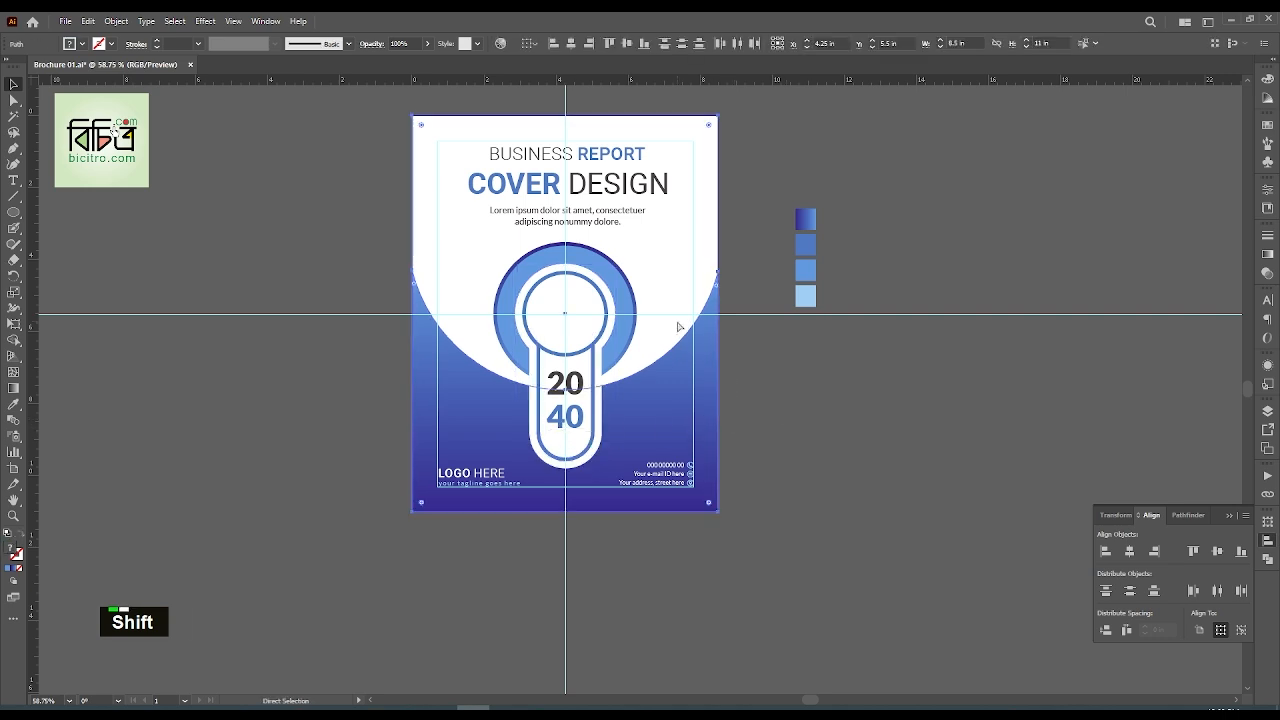
key("ctrl+2")
left_click(560, 420)
key("ctrl+3")
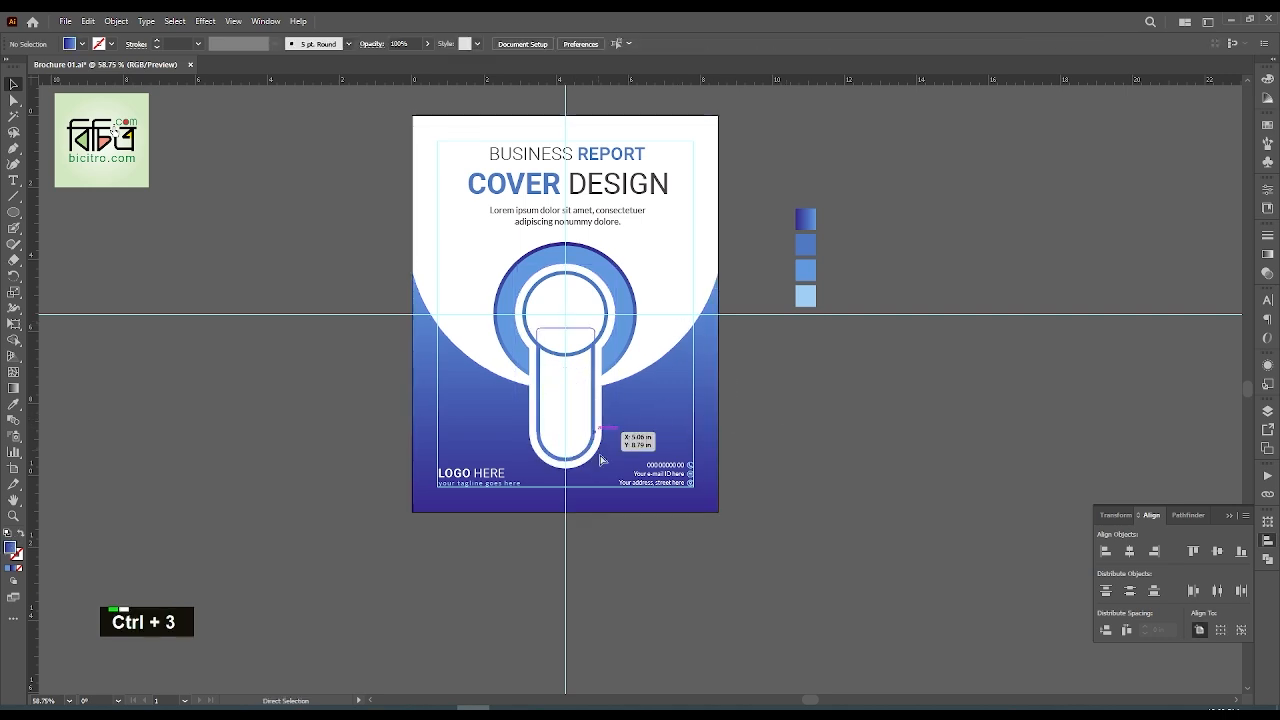
Raise the rounded lower end of the central graphic's arm by about 0.4 in and show the hidden 20 40 text again
key("a")
left_click(520, 422)
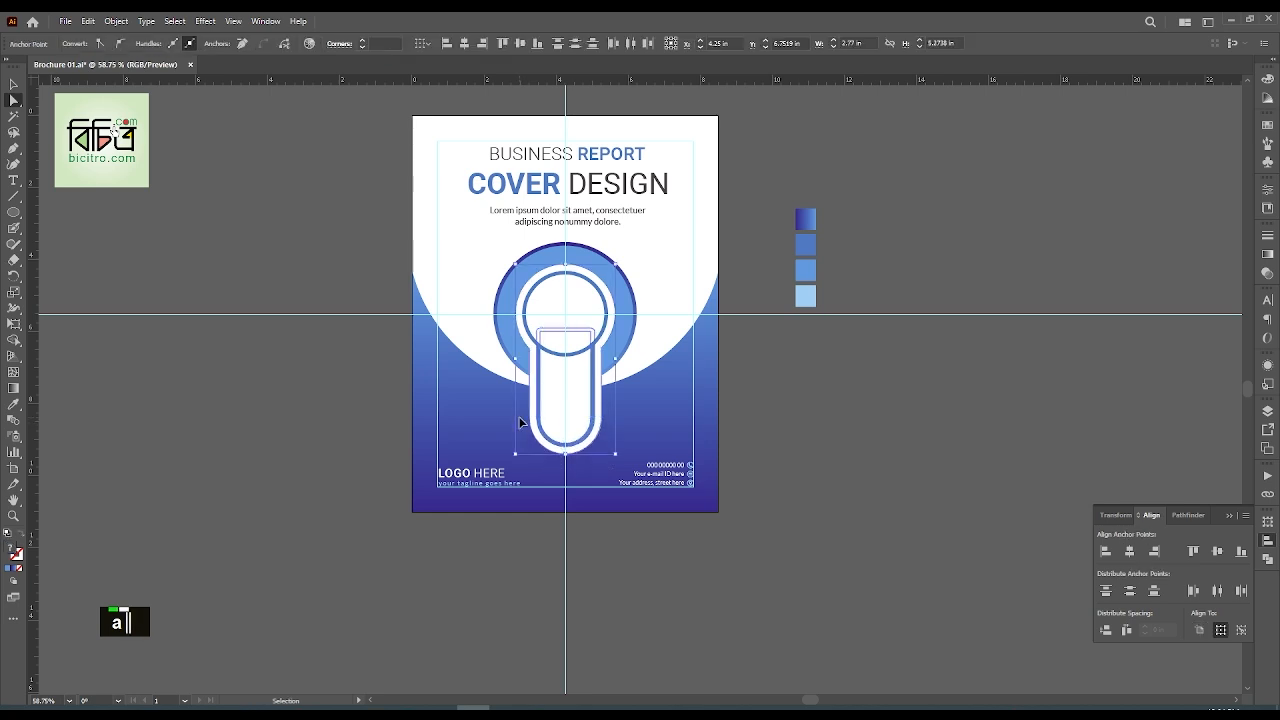
key("ctrl+alt+3")
double_click(866, 416)
scroll(866, 416, "up", 1)
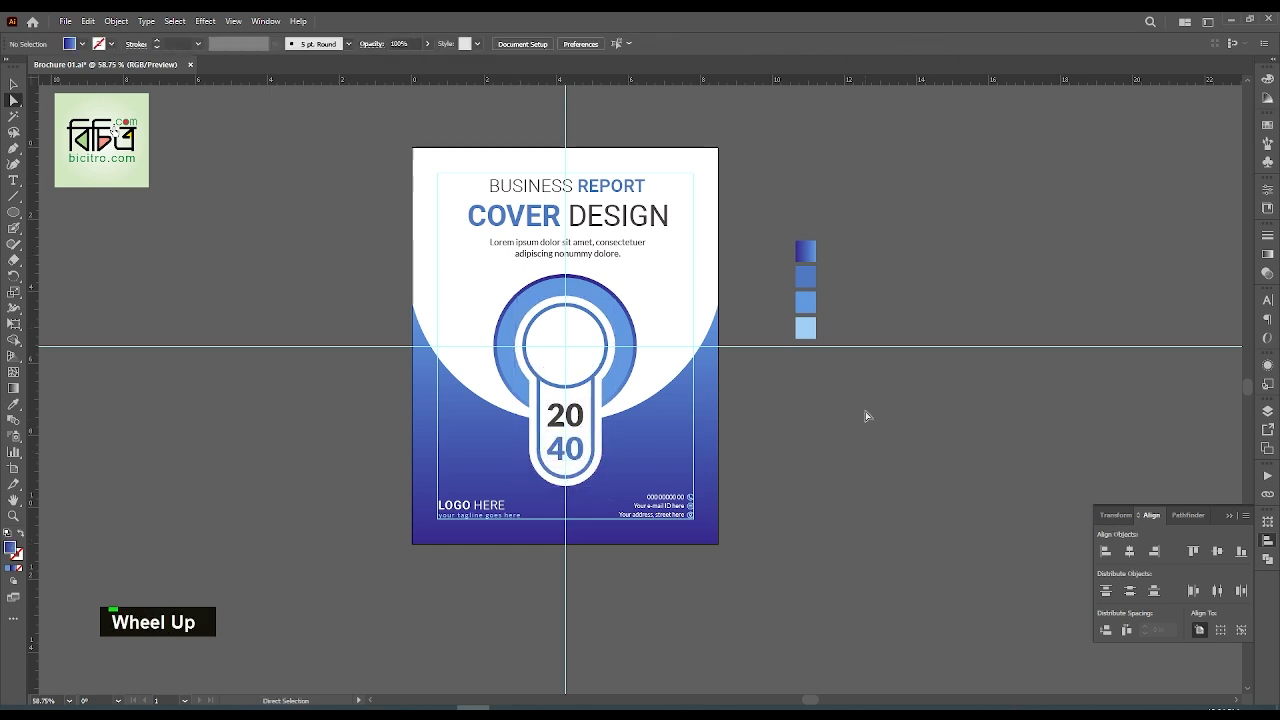
scroll(868, 417, "down", 1)
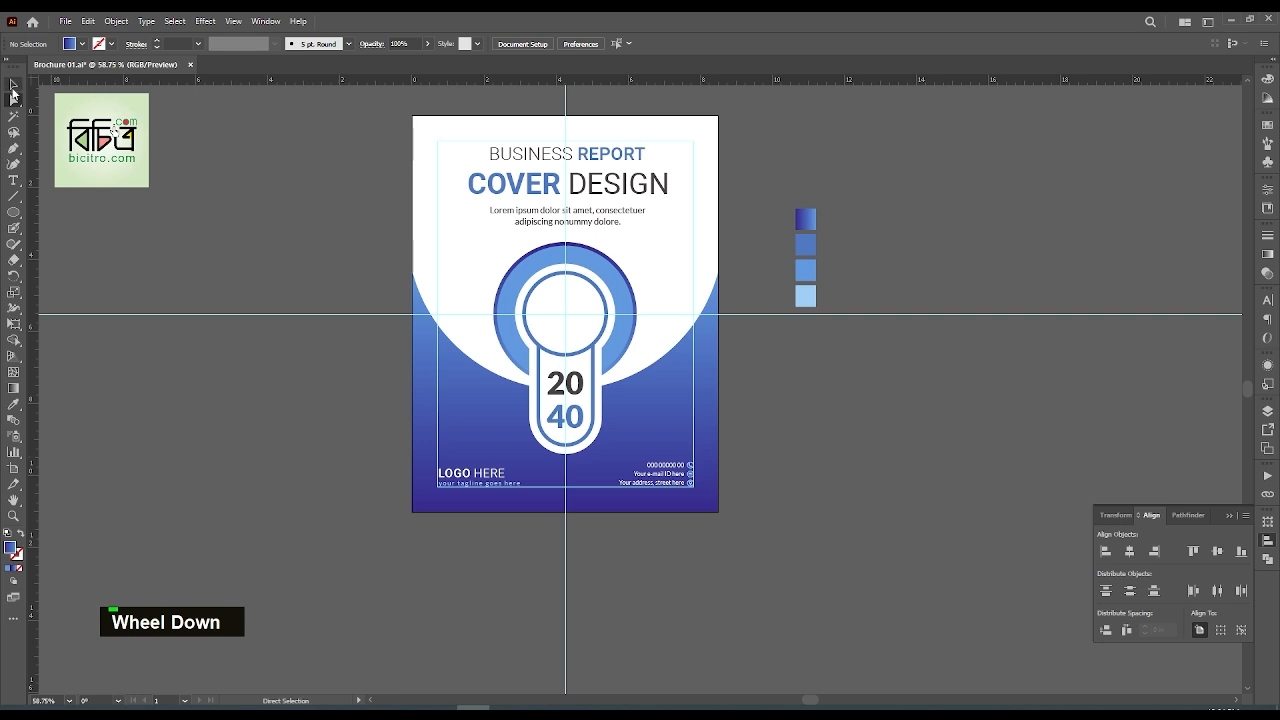
Hide the guides and move the grayscale city photo onto the page over the central circle
key("space")
left_click_drag(971, 403, 827, 428)
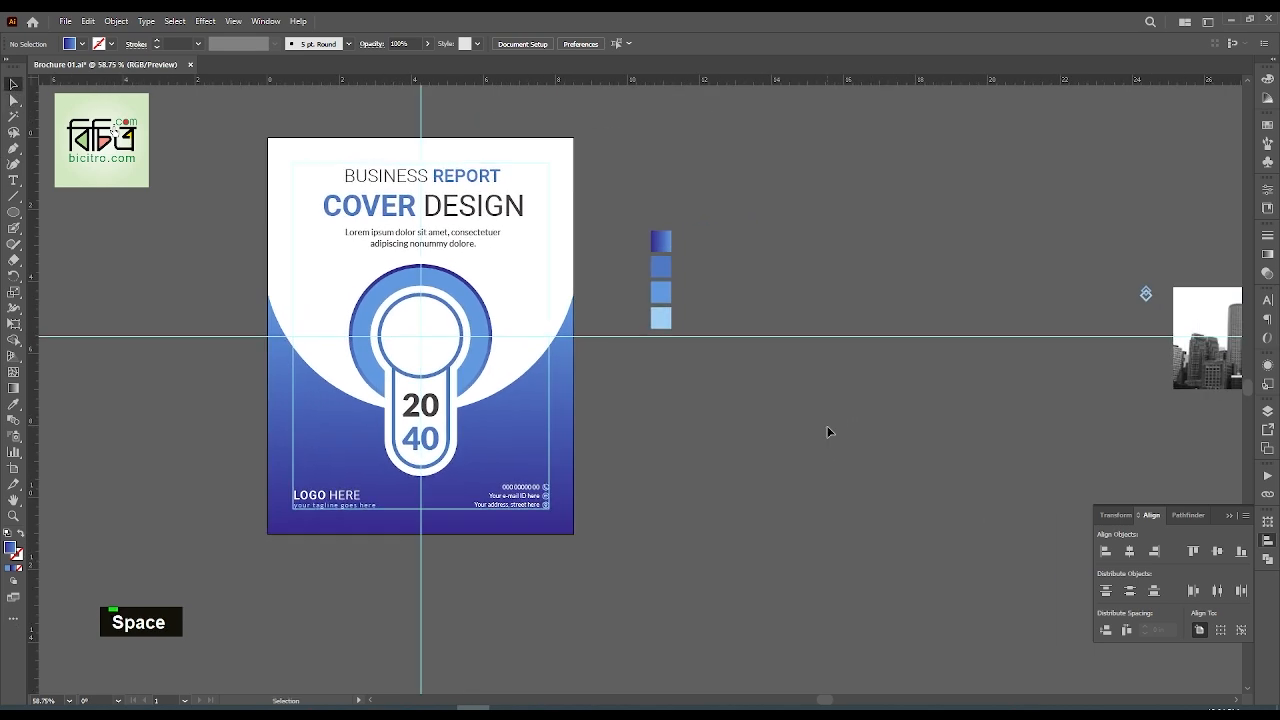
left_click(1193, 371)
key("ctrl+;")
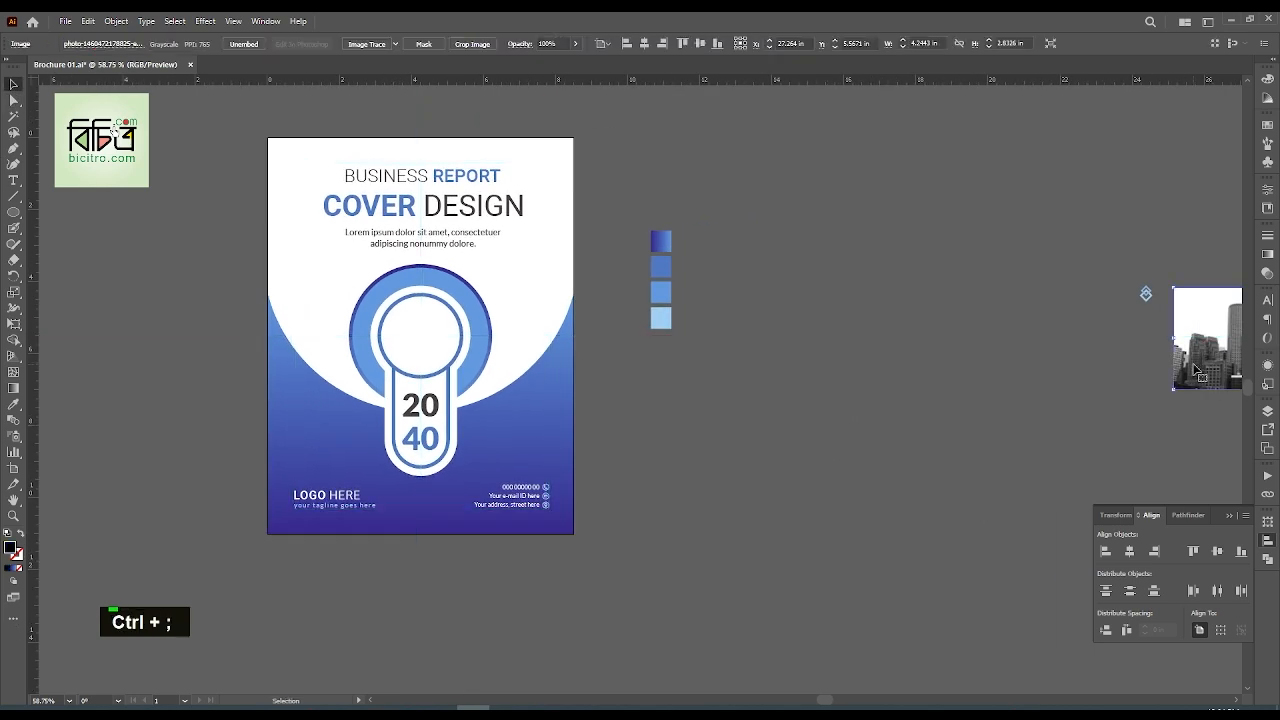
key("space")
left_click_drag(1025, 406, 923, 406)
left_click_drag(1160, 355, 311, 383)
key("space")
left_click_drag(311, 383, 524, 380)
Clip the city photo to the white inner circle with a clipping mask
left_click(529, 337)
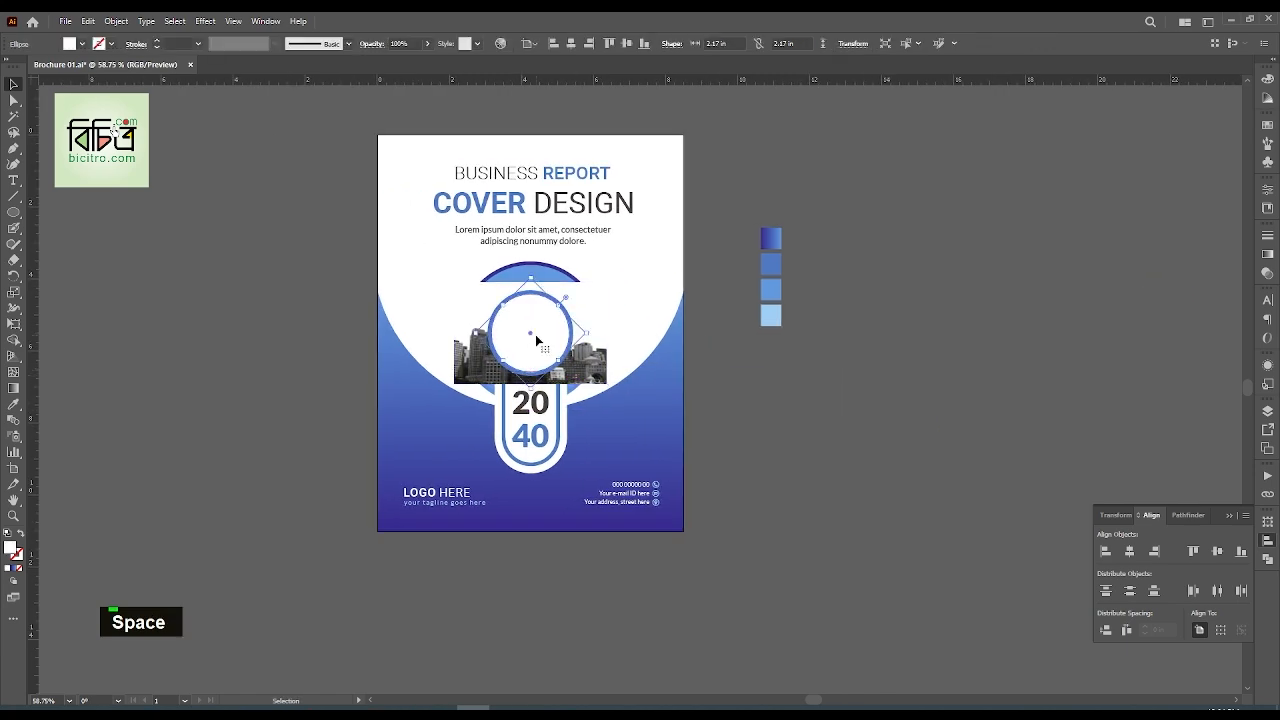
left_click_drag(540, 330, 666, 320)
left_click(656, 342, "shift")
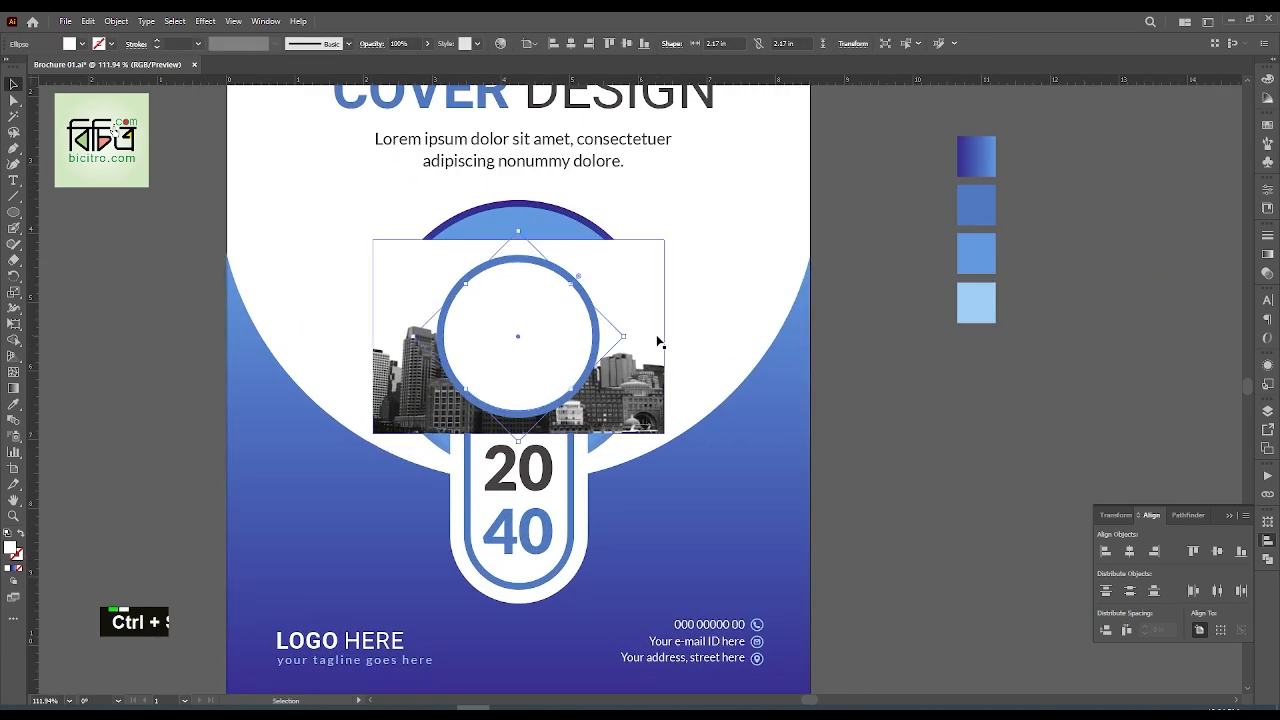
key("ctrl+7")
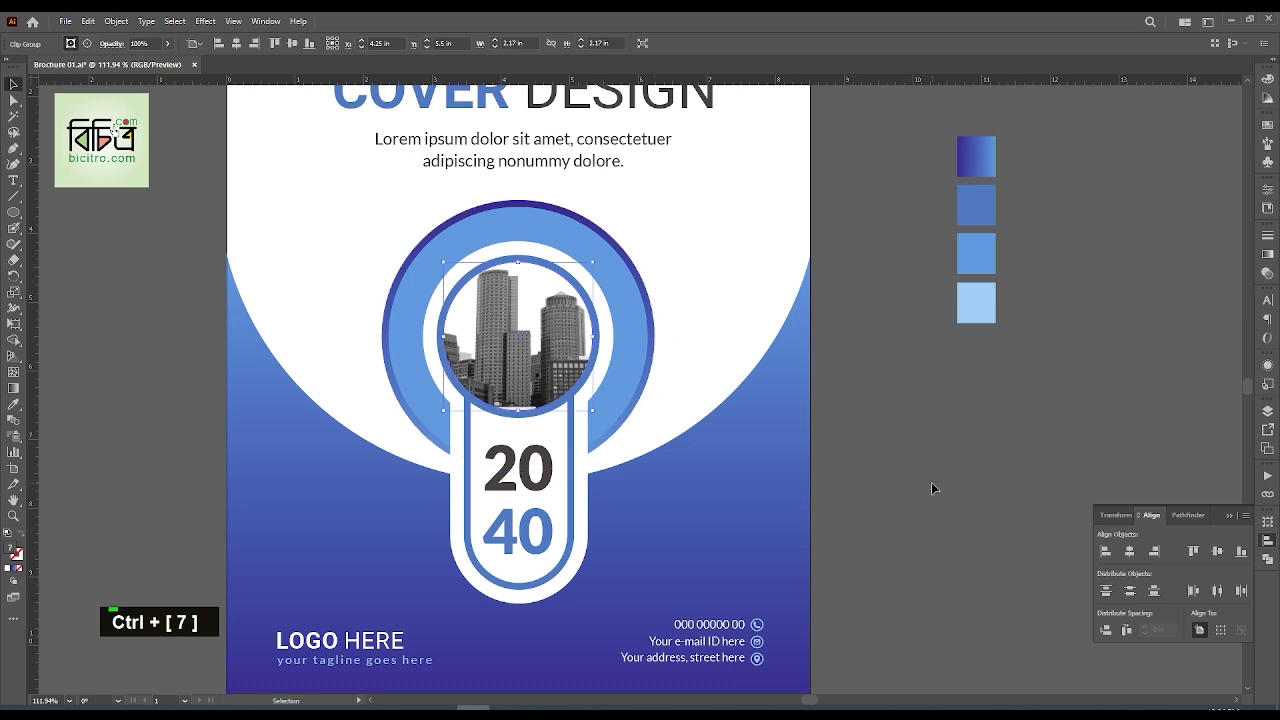
Scale the city photo inside its circular mask proportionally to about 3.6 in wide so more of the skyline fits in the circle
left_click(931, 482)
key("a")
left_click(521, 358)
key("v")
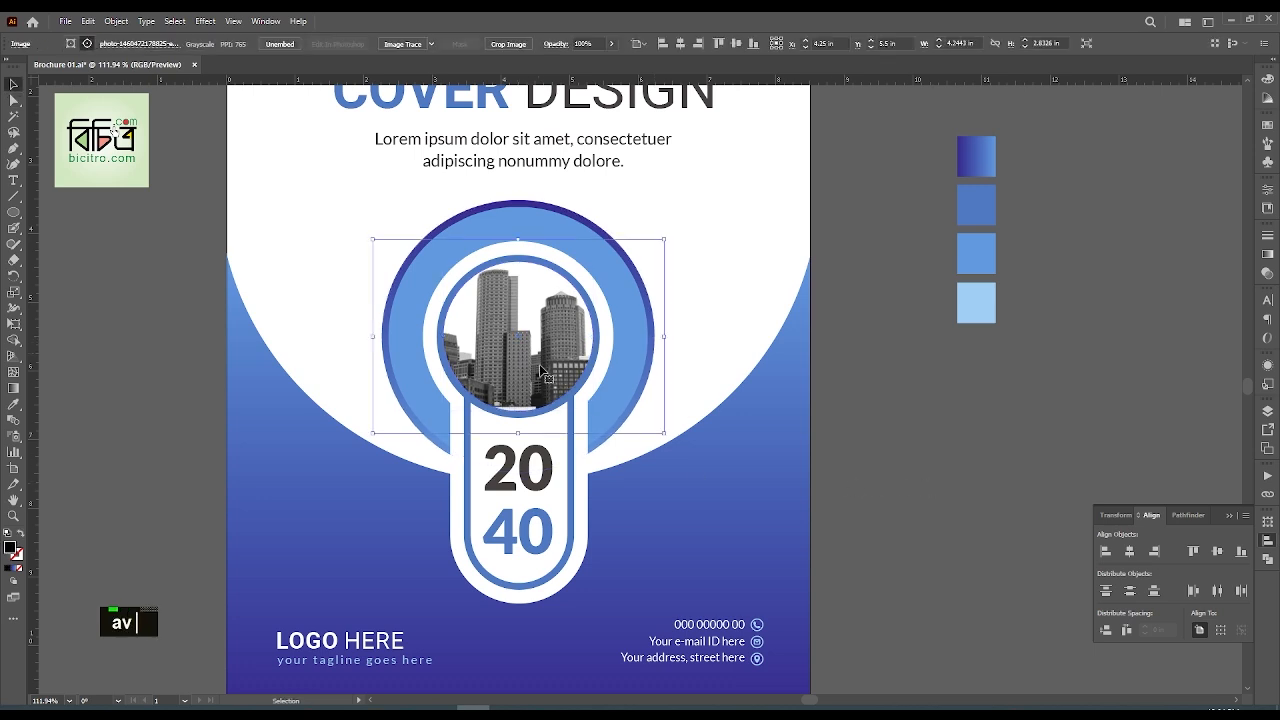
left_click_drag(519, 433, 519, 422)
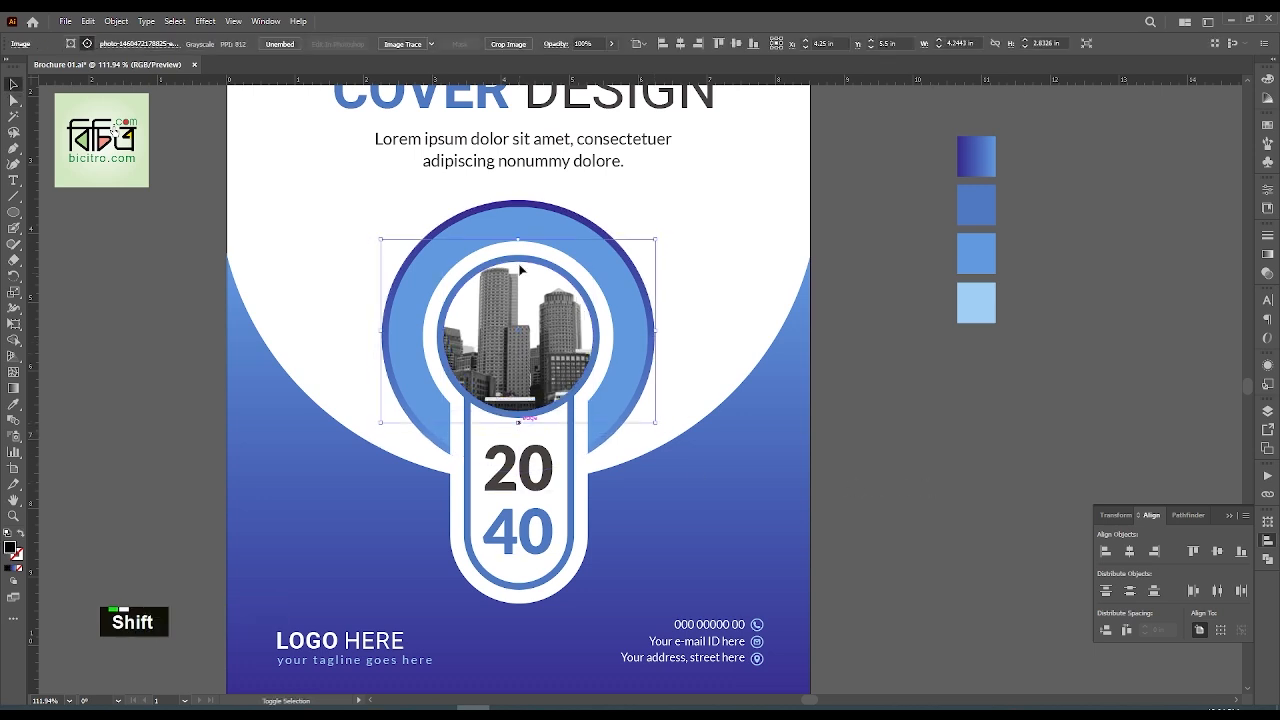
left_click_drag(519, 243, 519, 256)
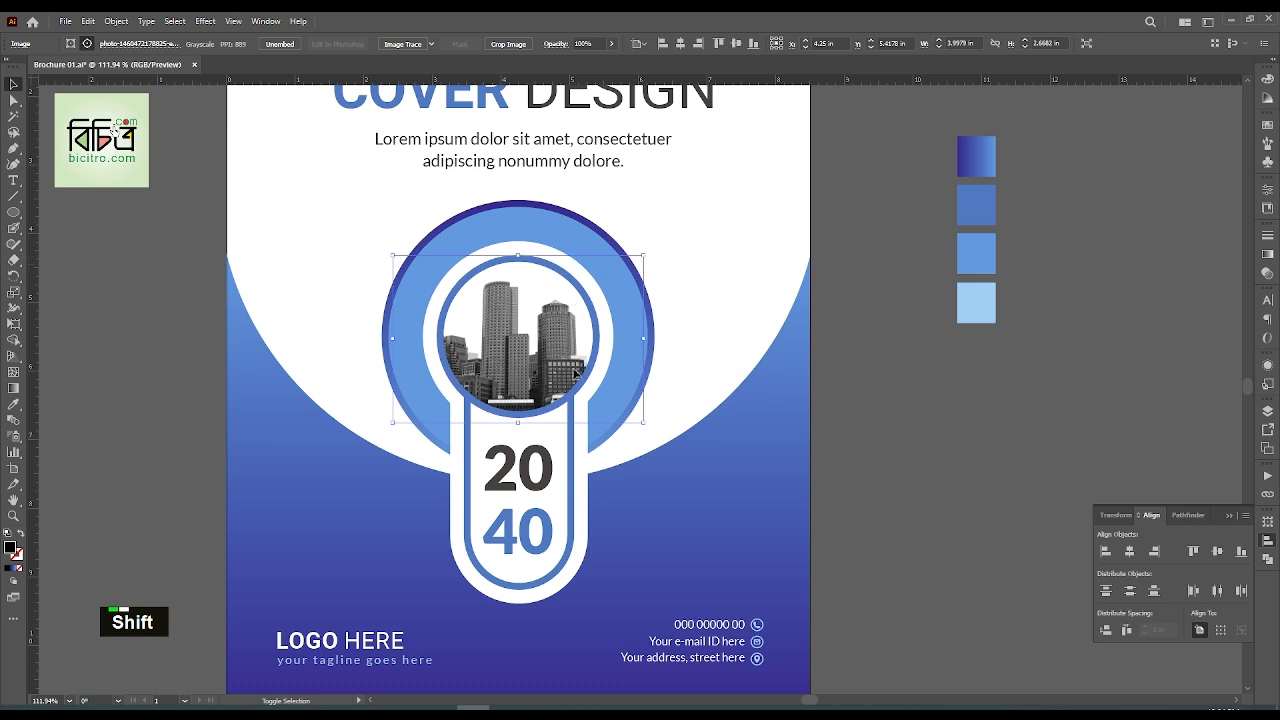
left_click_drag(518, 422, 518, 418)
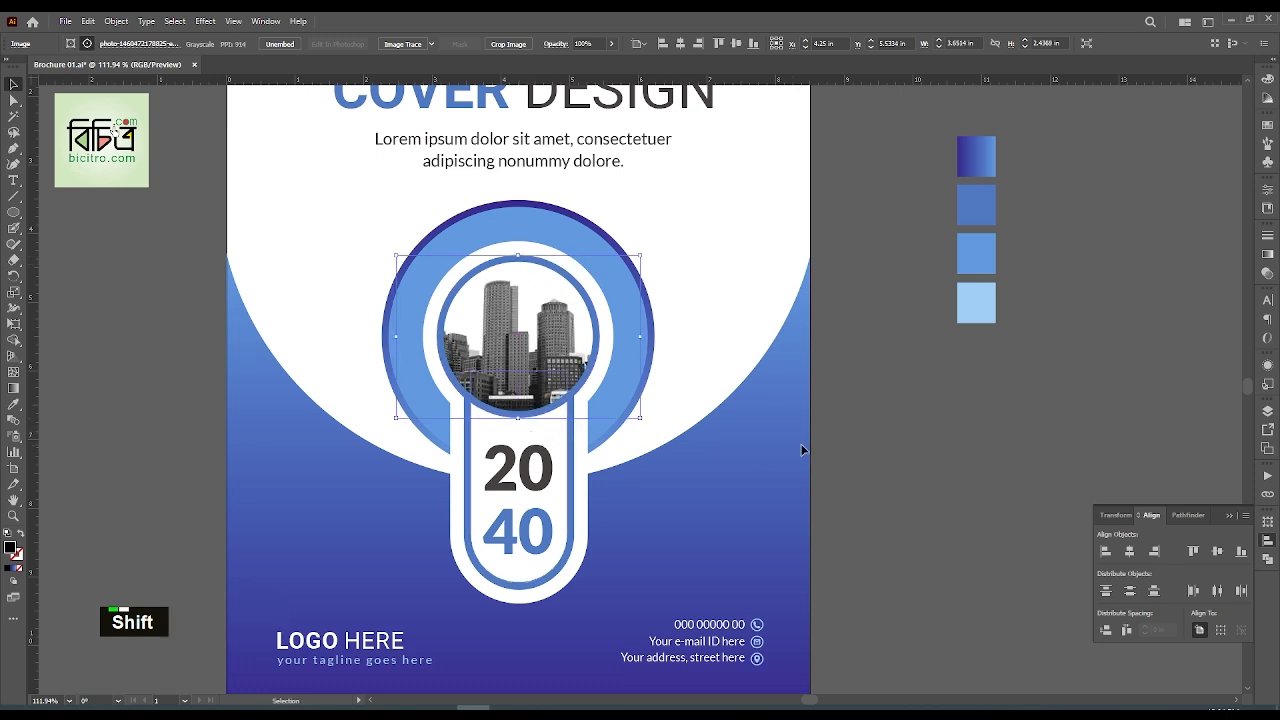
left_click(858, 448)
key("ctrl+0")
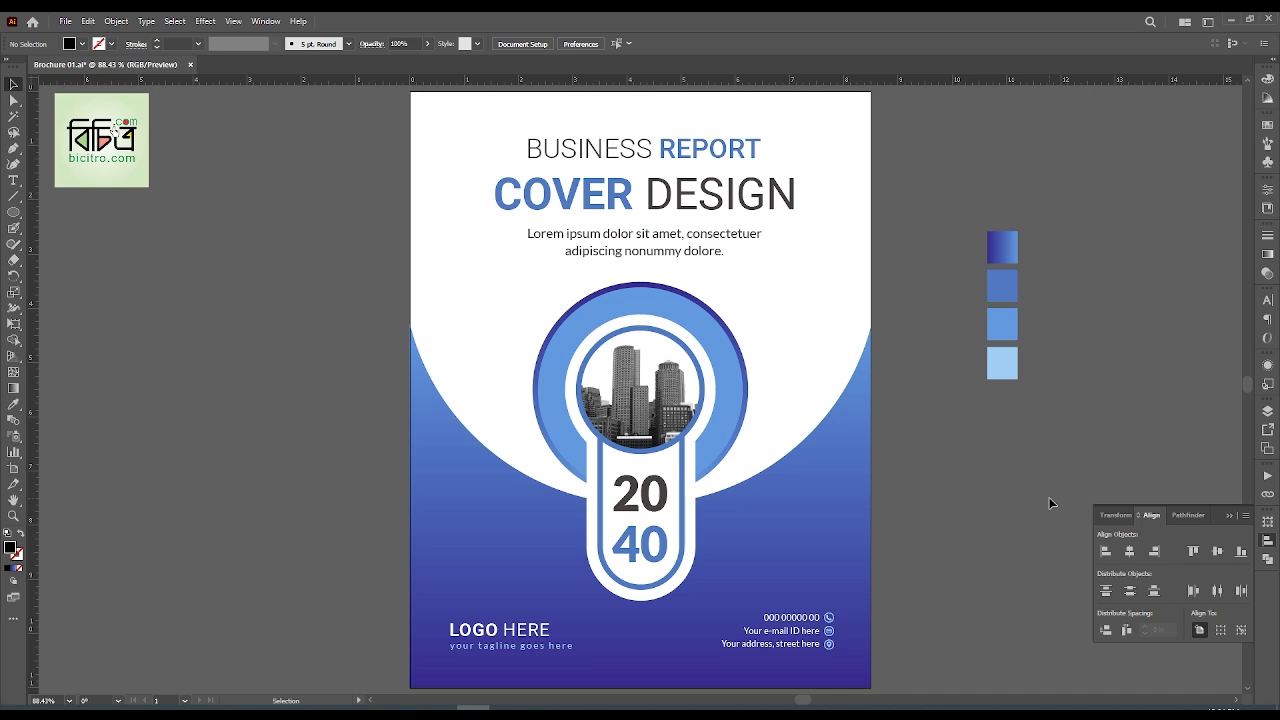
Draw a 0.244 in square on the white area left of the central circle and give it the third swatch's blue as stroke, without fill
left_click_drag(1083, 466, 922, 438)
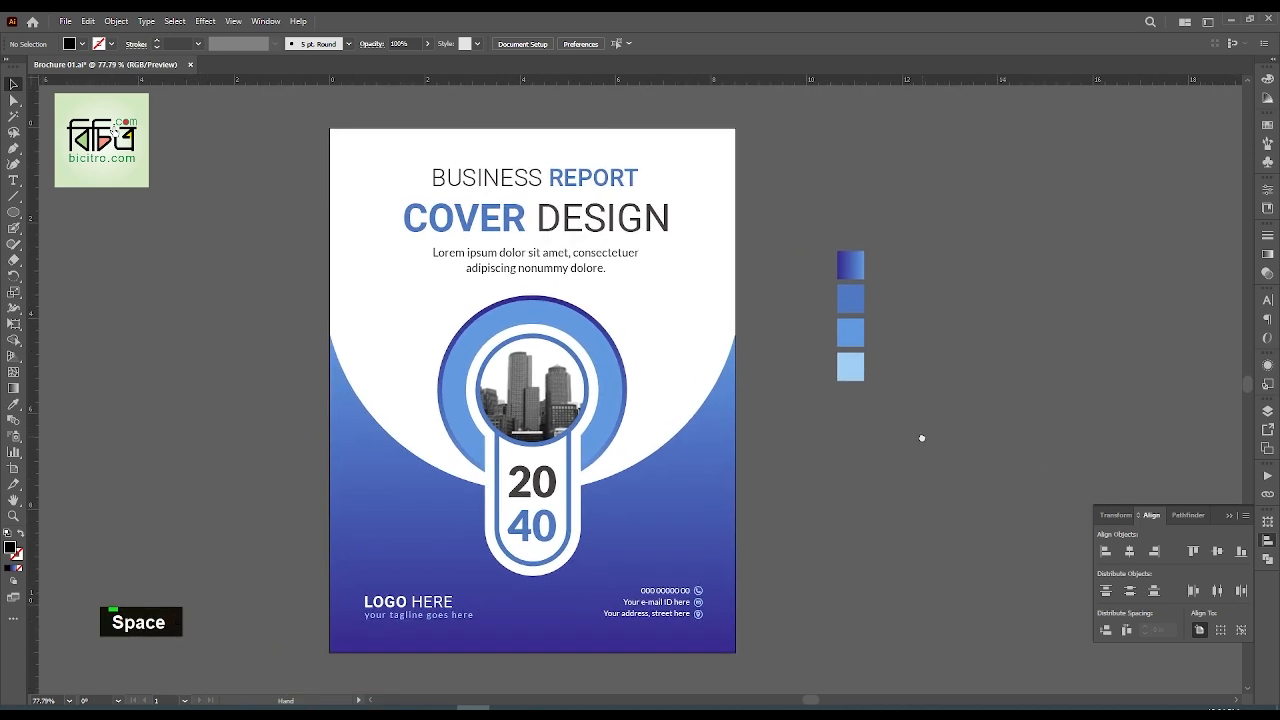
right_click(13, 212)
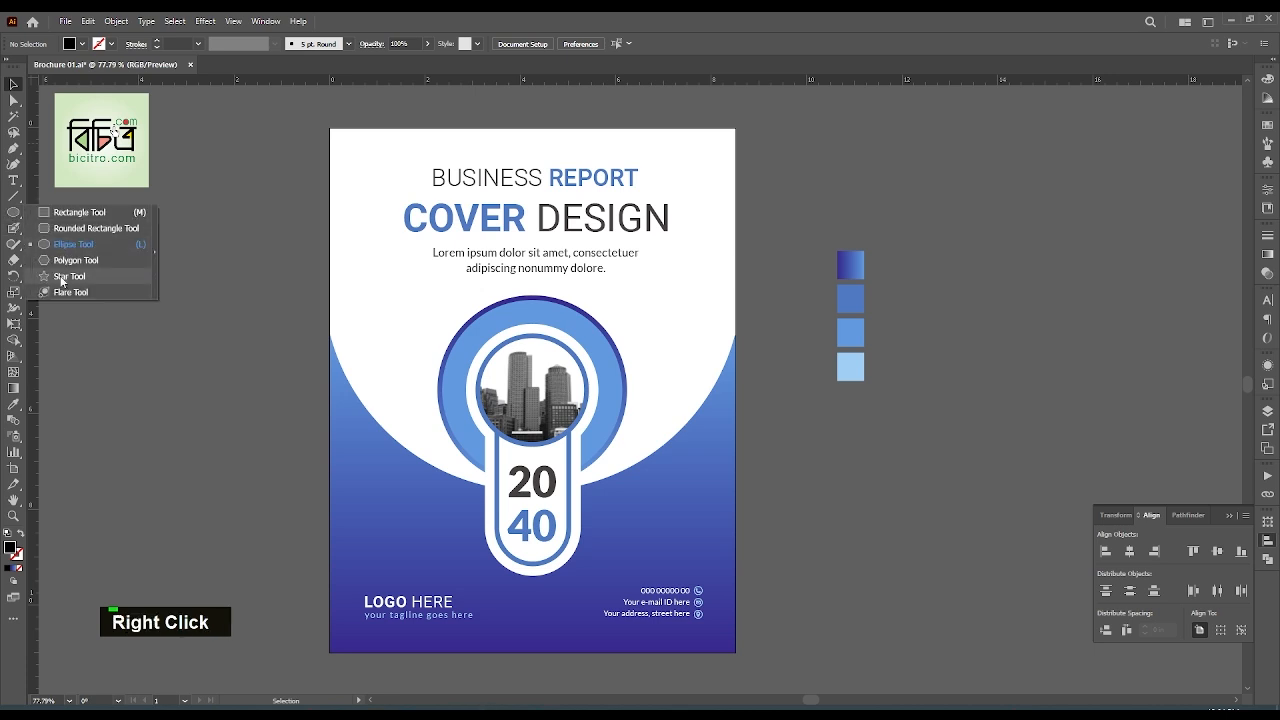
left_click(79, 212)
left_click(352, 336, "ctrl")
left_click_drag(402, 308, 410, 316)
key("i")
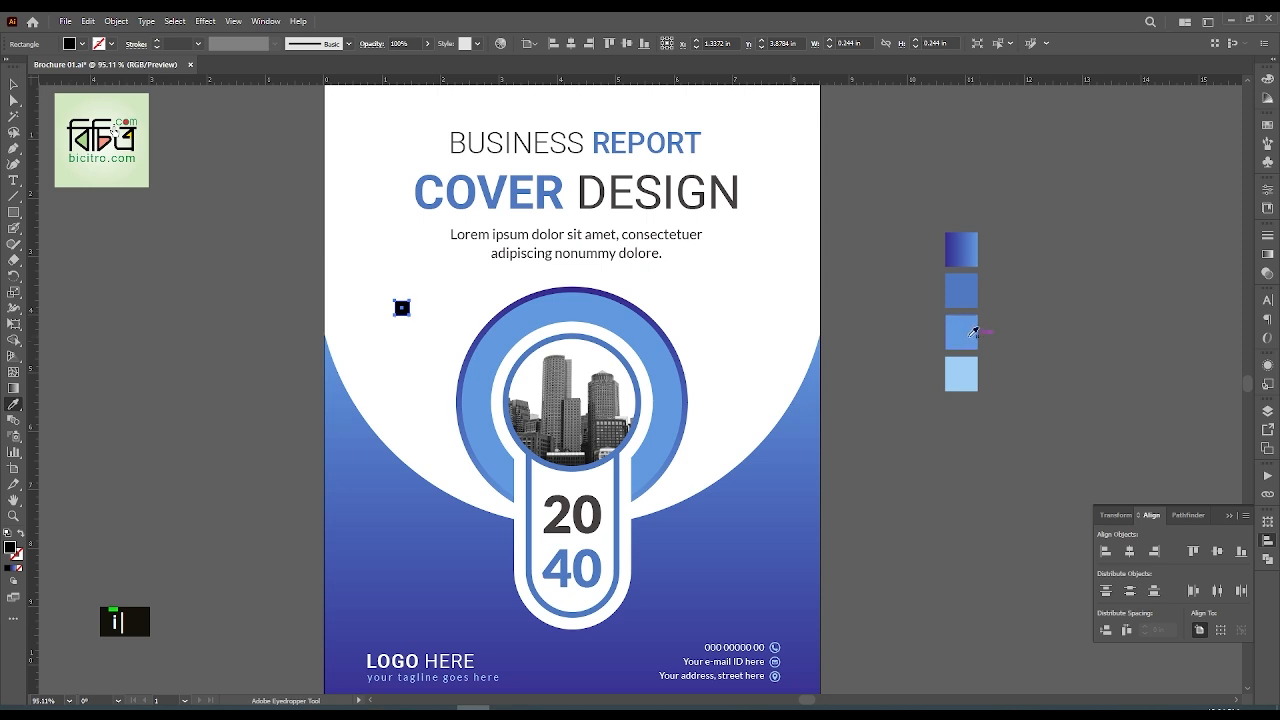
left_click(970, 334)
left_click(23, 538)
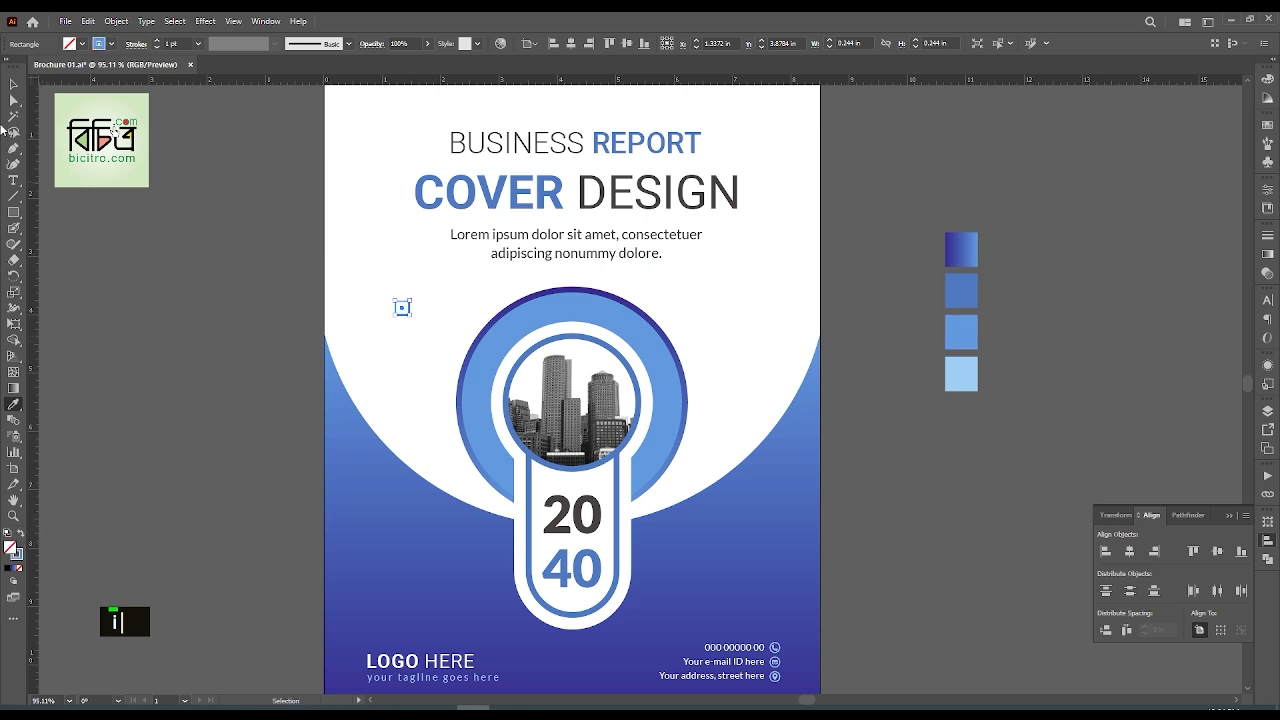
Rotate the small outlined square by 45° into a diamond and place an overlapping copy straight below it
key("v")
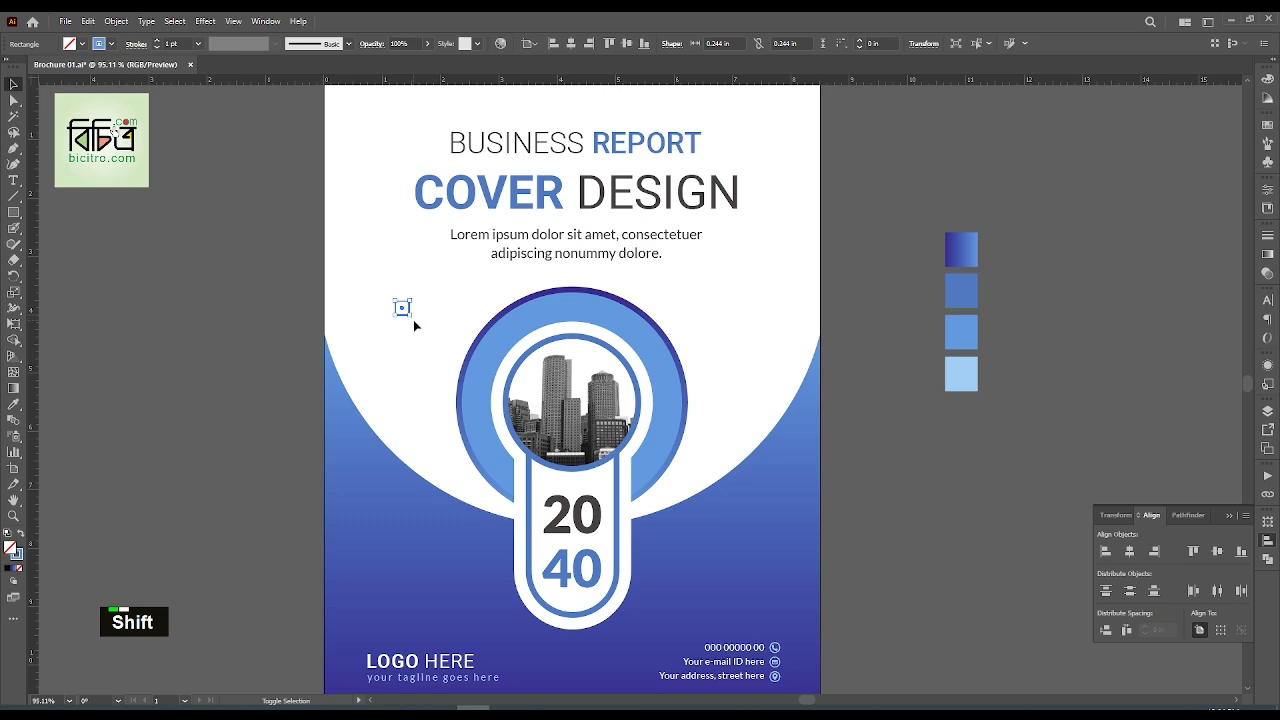
key("ctrl+space")
left_click_drag(356, 325, 428, 377)
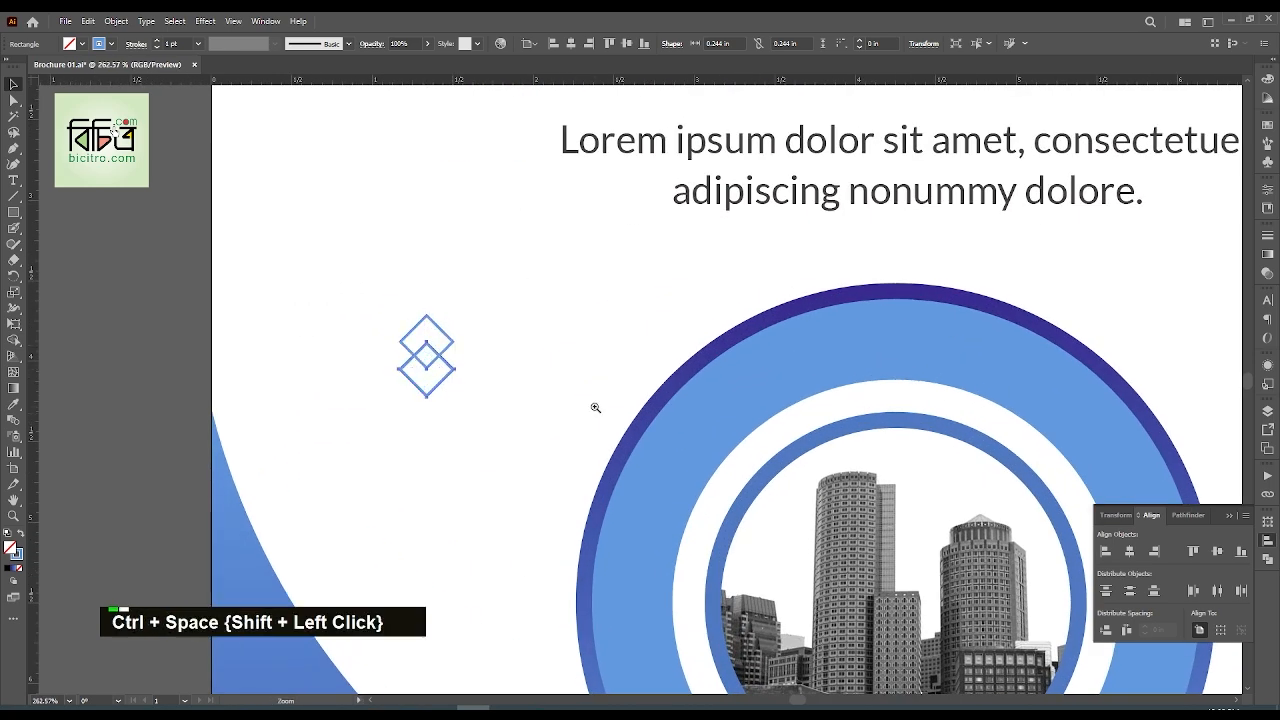
key("ctrl+space")
left_click_drag(594, 409, 449, 423)
left_click_drag(466, 360, 538, 416)
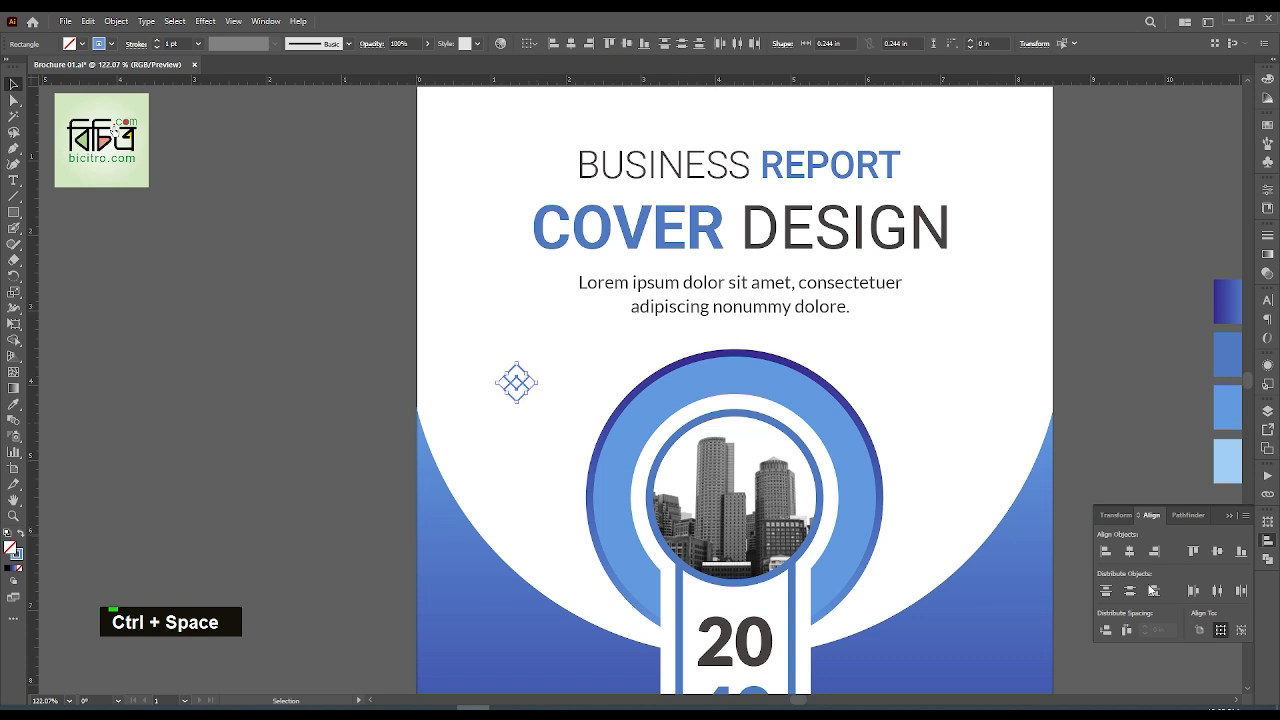
Set the stroke weight of the two overlapping diamonds to 3 pt
left_click(1267, 521)
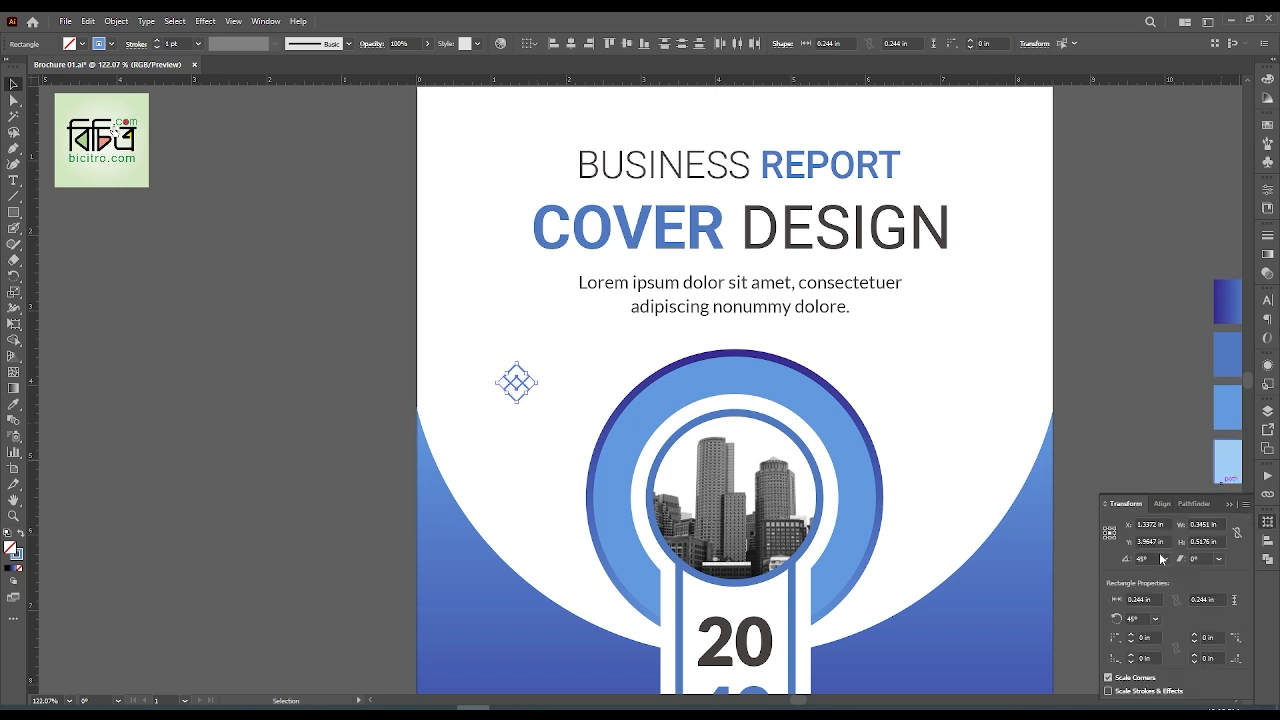
left_click(1267, 236)
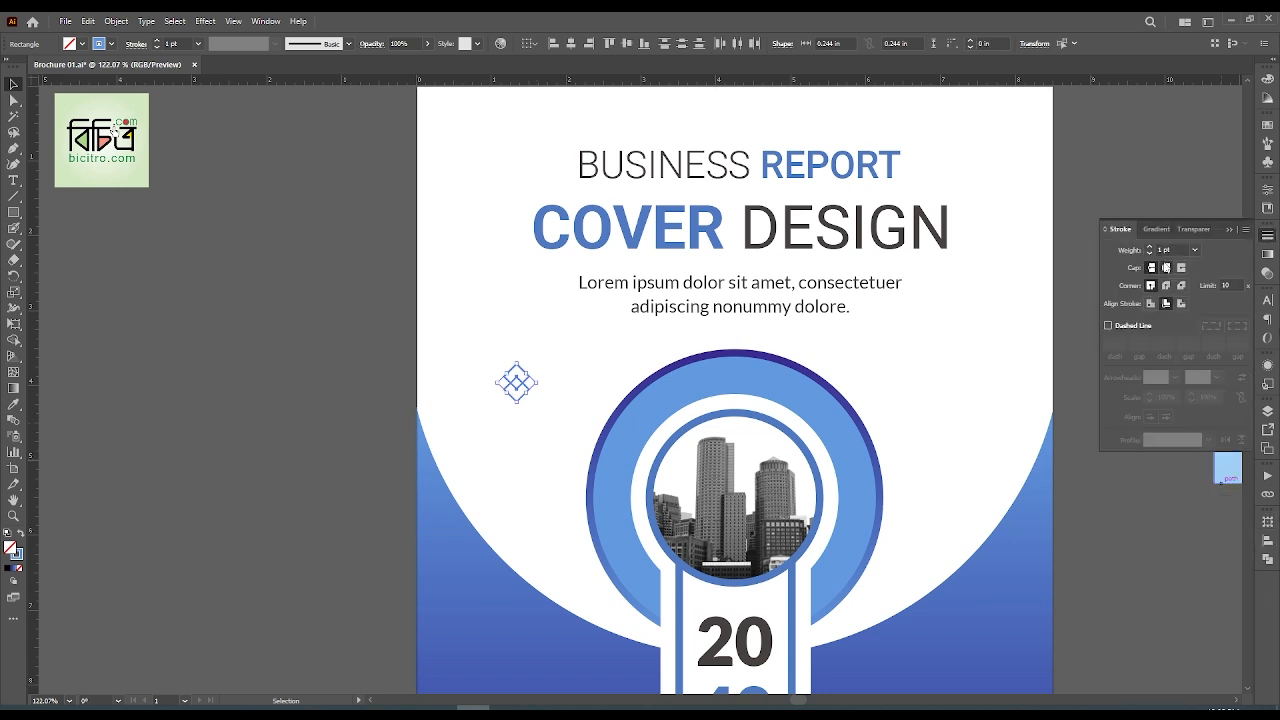
double_click(1151, 254)
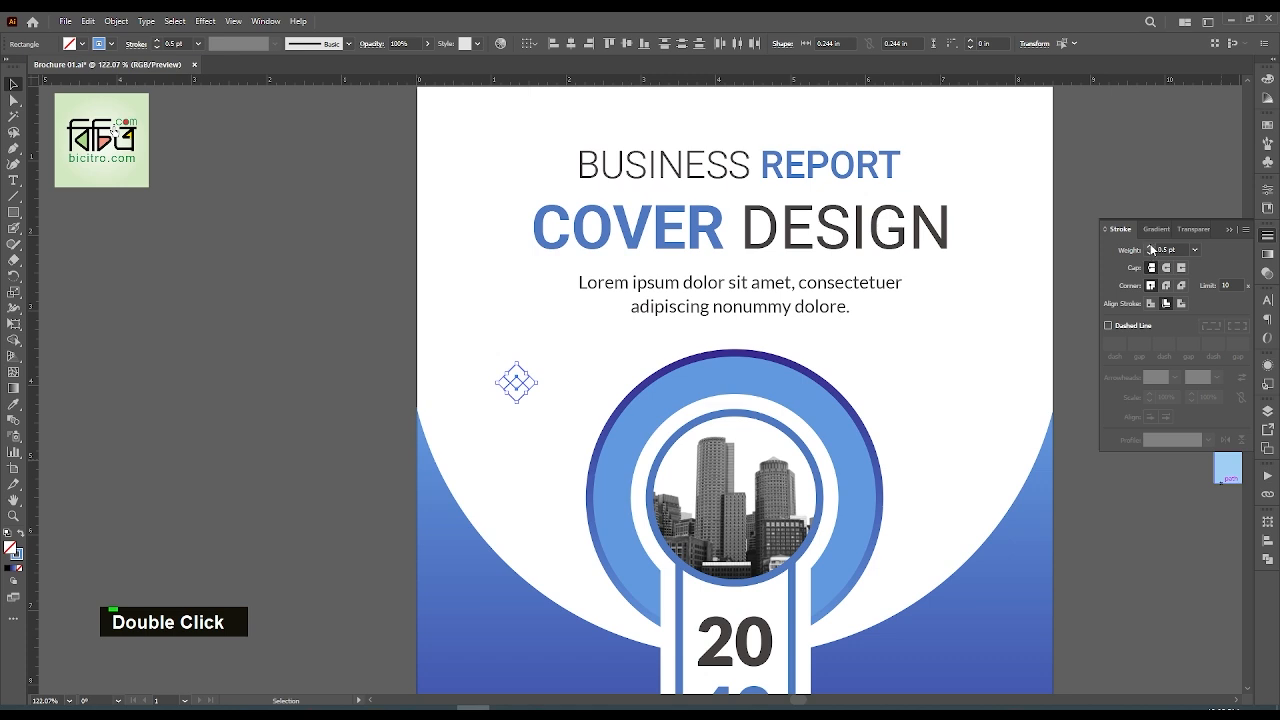
left_click(1151, 248)
left_click(1151, 248)
left_click(1151, 248)
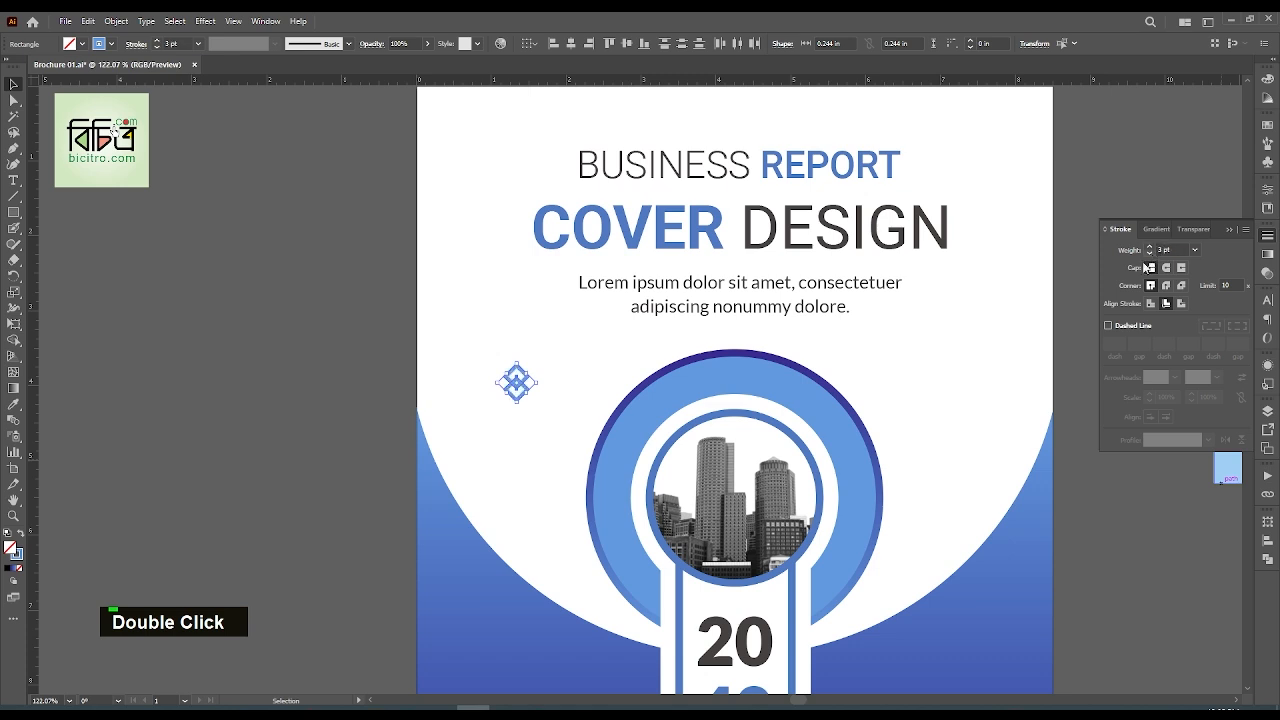
Copy the diamond pair straight across to the white area right of the circle and centre both pairs horizontally on the artboard as one group
left_click_drag(515, 390, 948, 391)
left_click(514, 380, "shift")
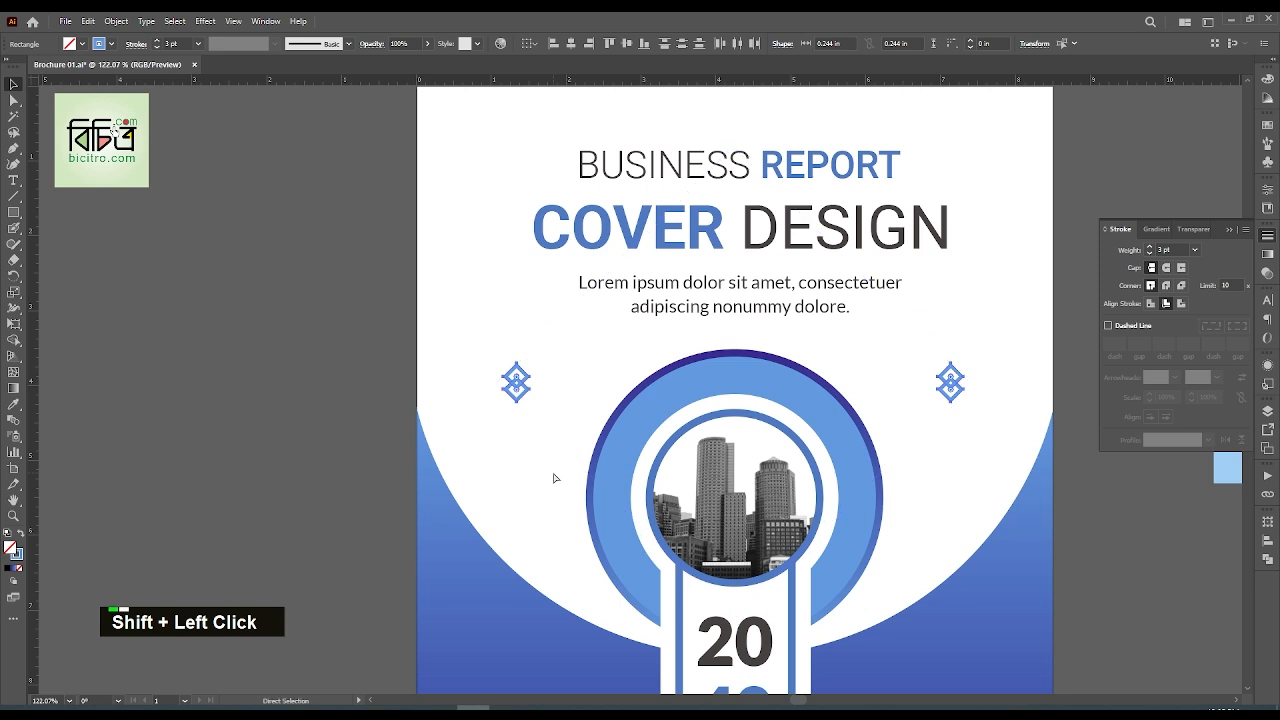
key("ctrl+g")
left_click(1267, 540)
left_click(1130, 551)
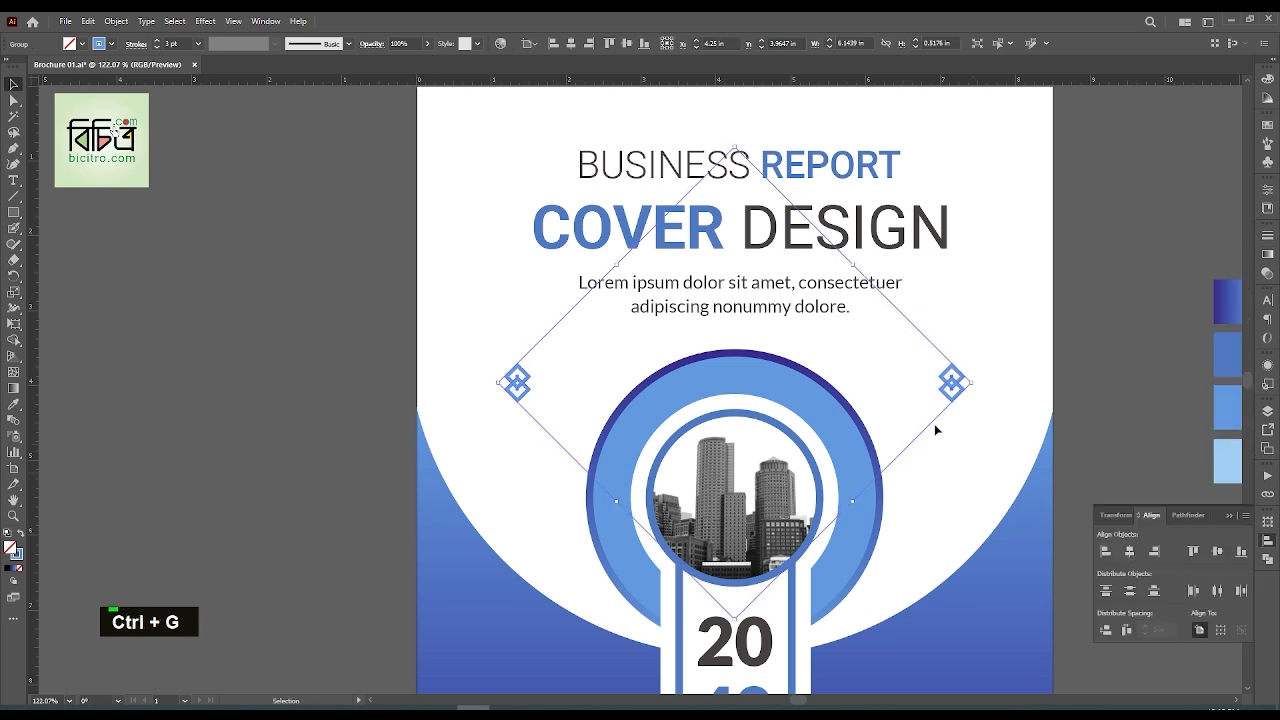
Move the grouped diamond ornaments slightly straight down beside the upper part of the central circle and deselect them
left_click_drag(953, 390, 952, 417)
left_click(909, 520)
key("ctrl+space")
left_click_drag(909, 520, 763, 394)
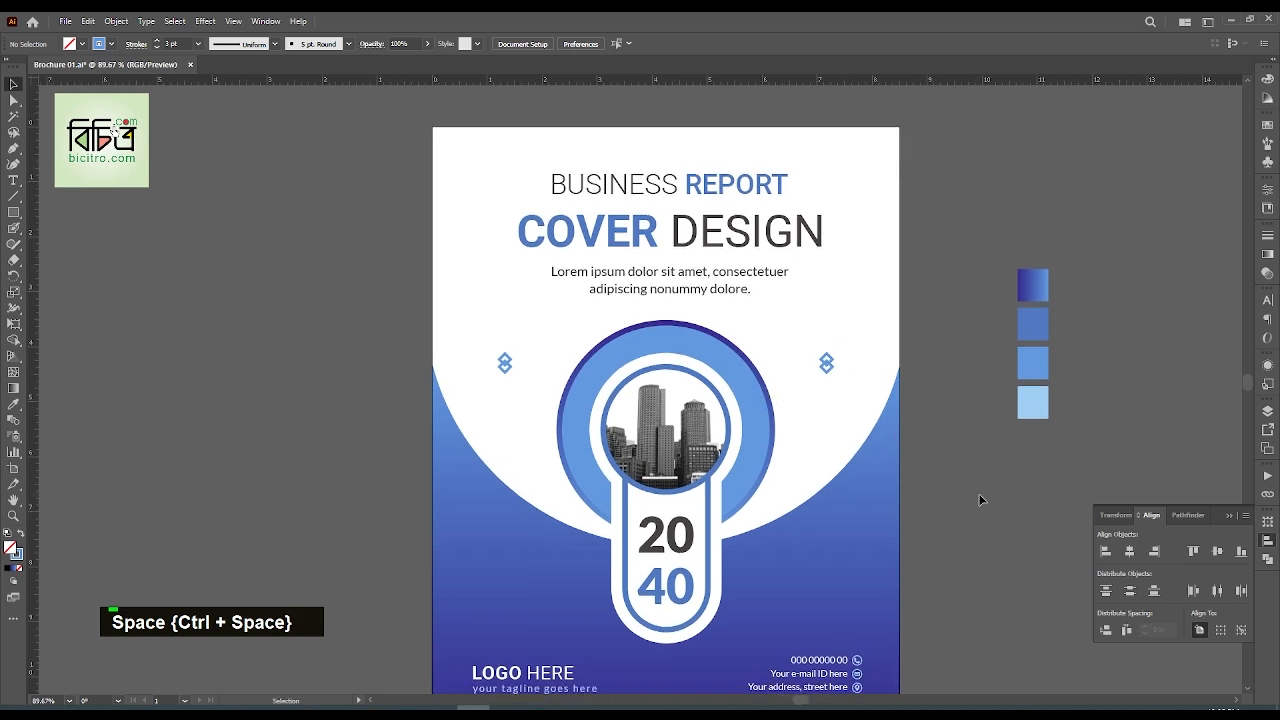
key("ctrl+0")
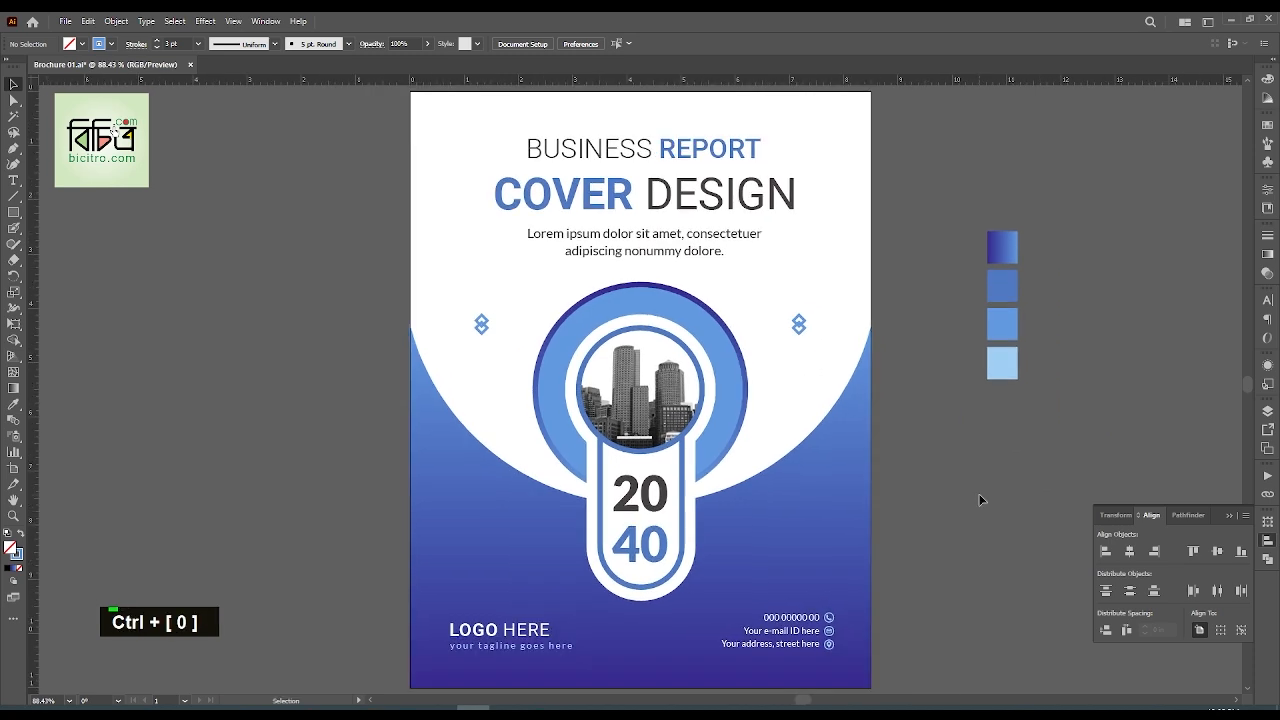